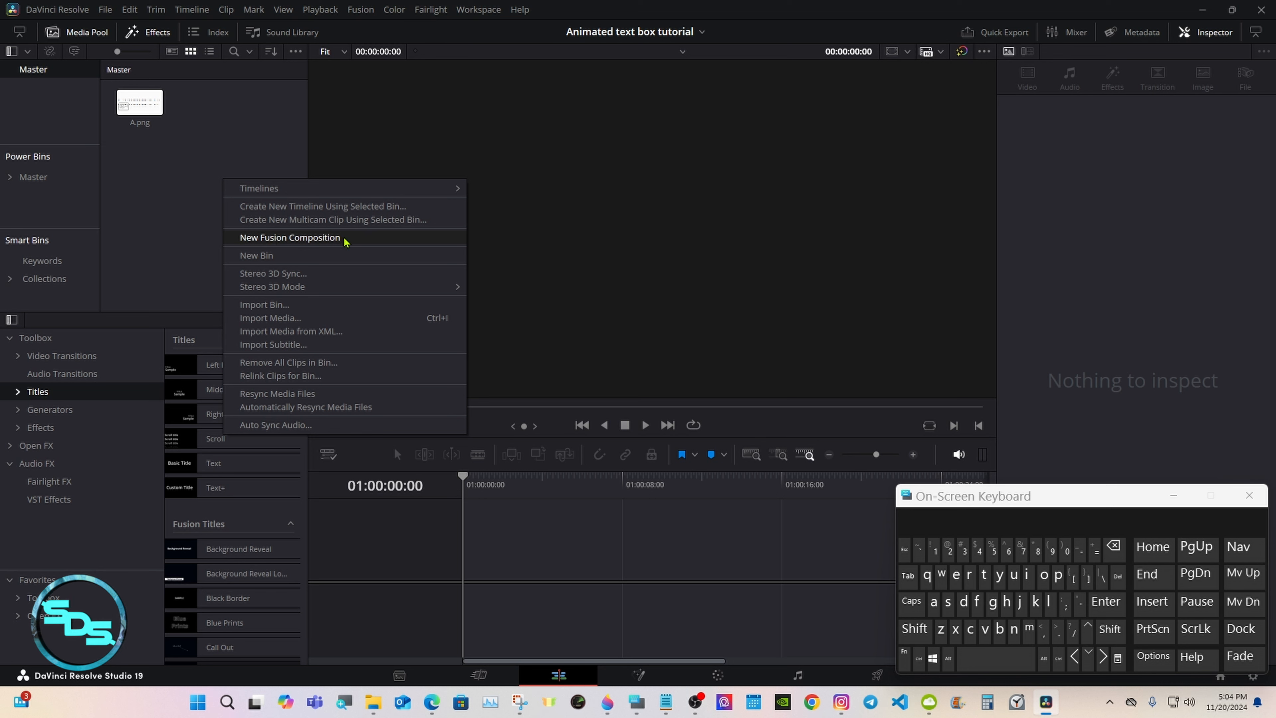
# - Create a 5-second Fusion composition clip at 30 fps and place it in a new timeline
pyautogui.click(346, 242)
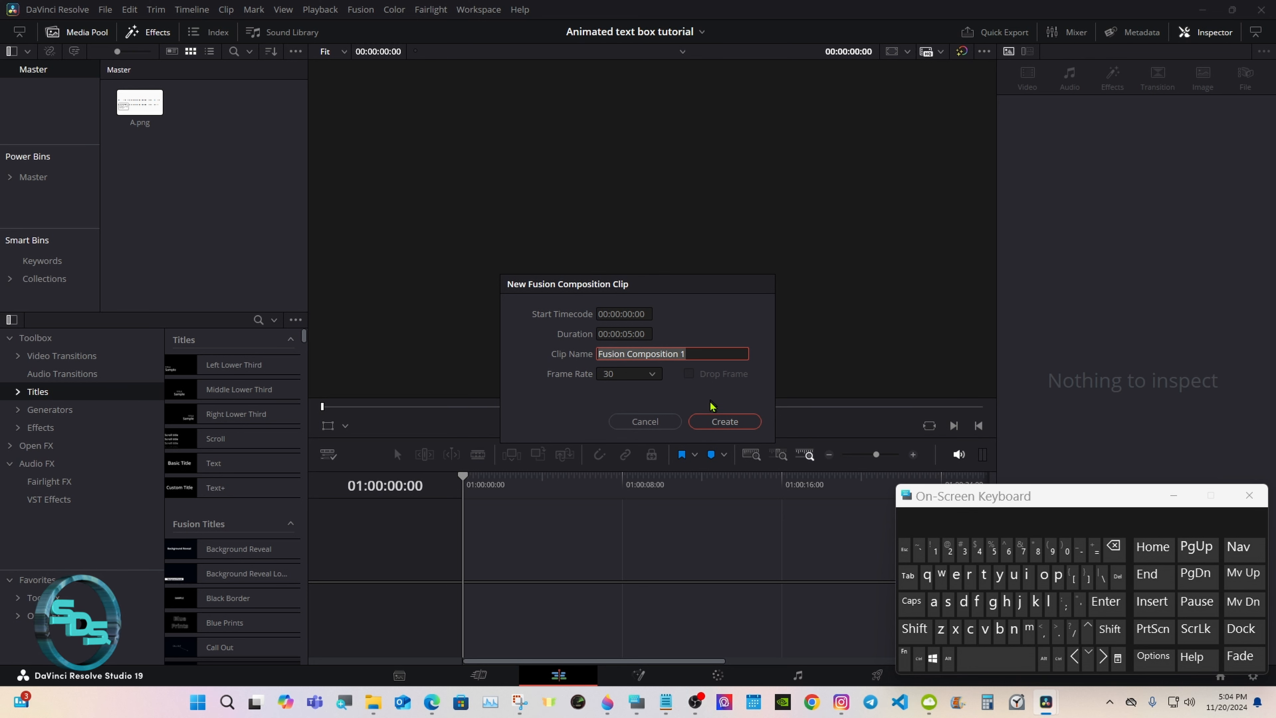
pyautogui.click(725, 421)
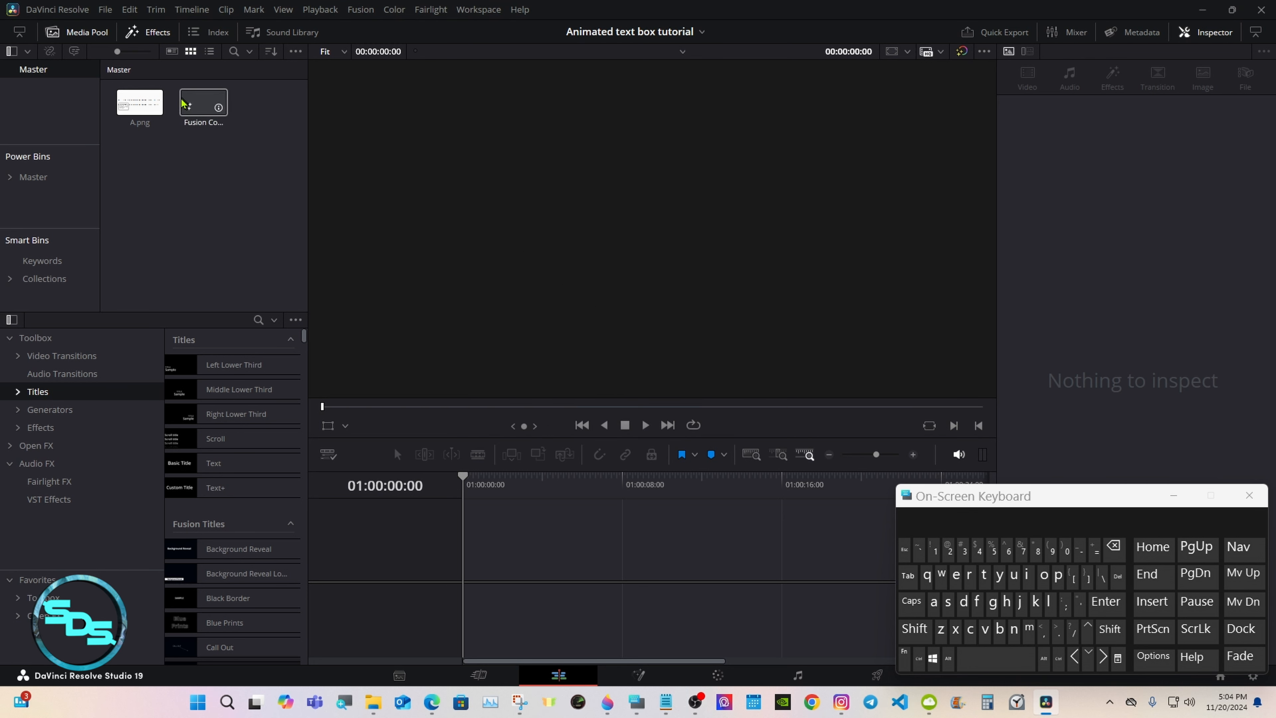
pyautogui.moveTo(203, 103); pyautogui.dragTo(582, 272)
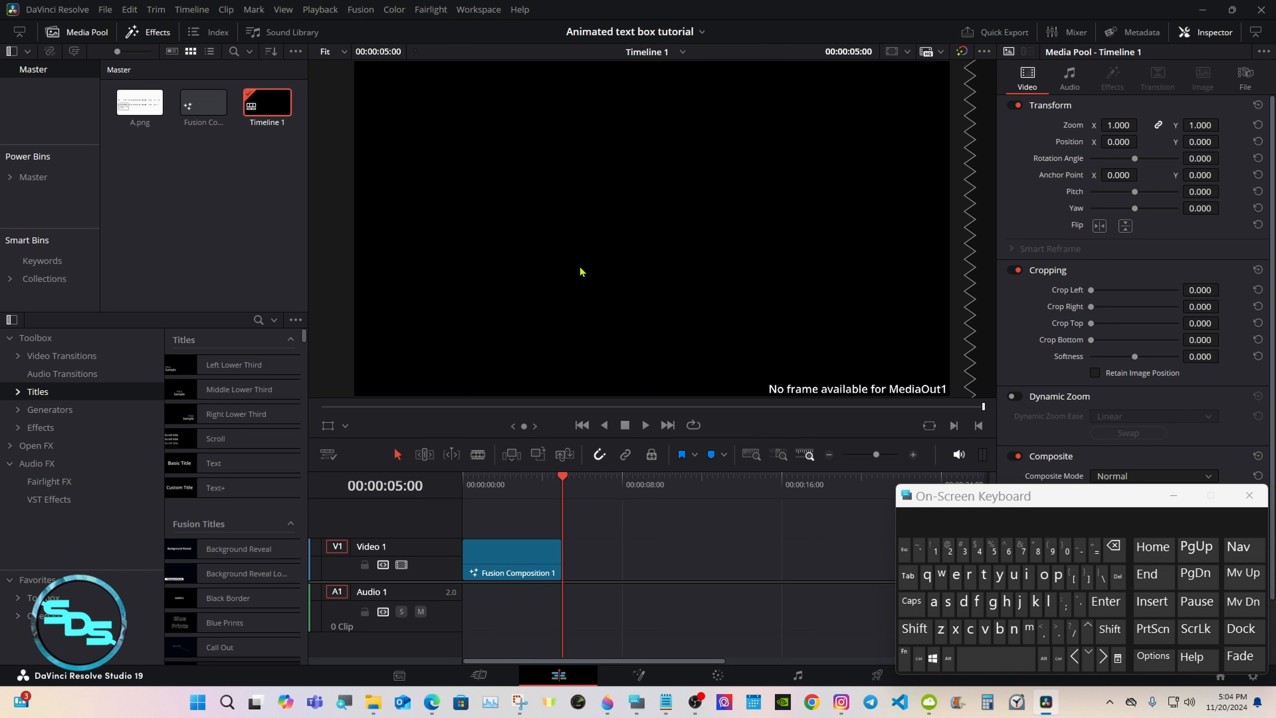
# - Open the composition on the Fusion page and add A.png as a media node above MediaOut1
pyautogui.click(639, 675)
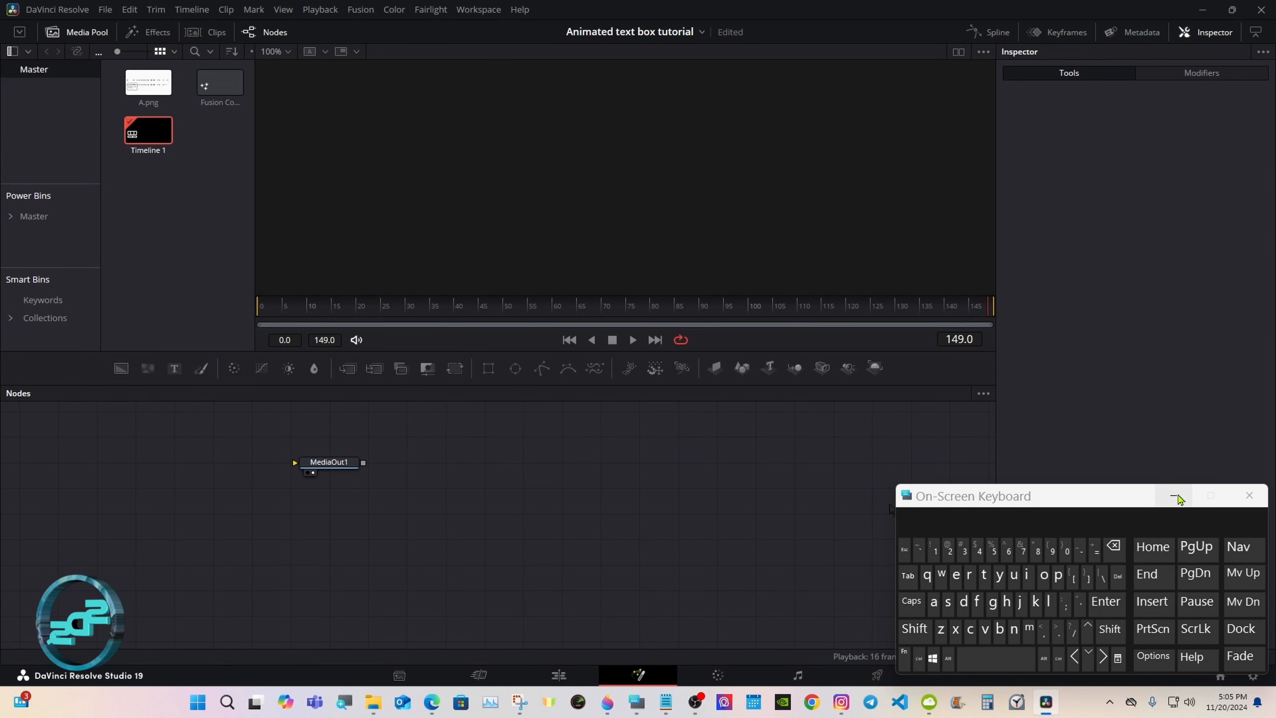
pyautogui.moveTo(148, 82); pyautogui.dragTo(330, 433)
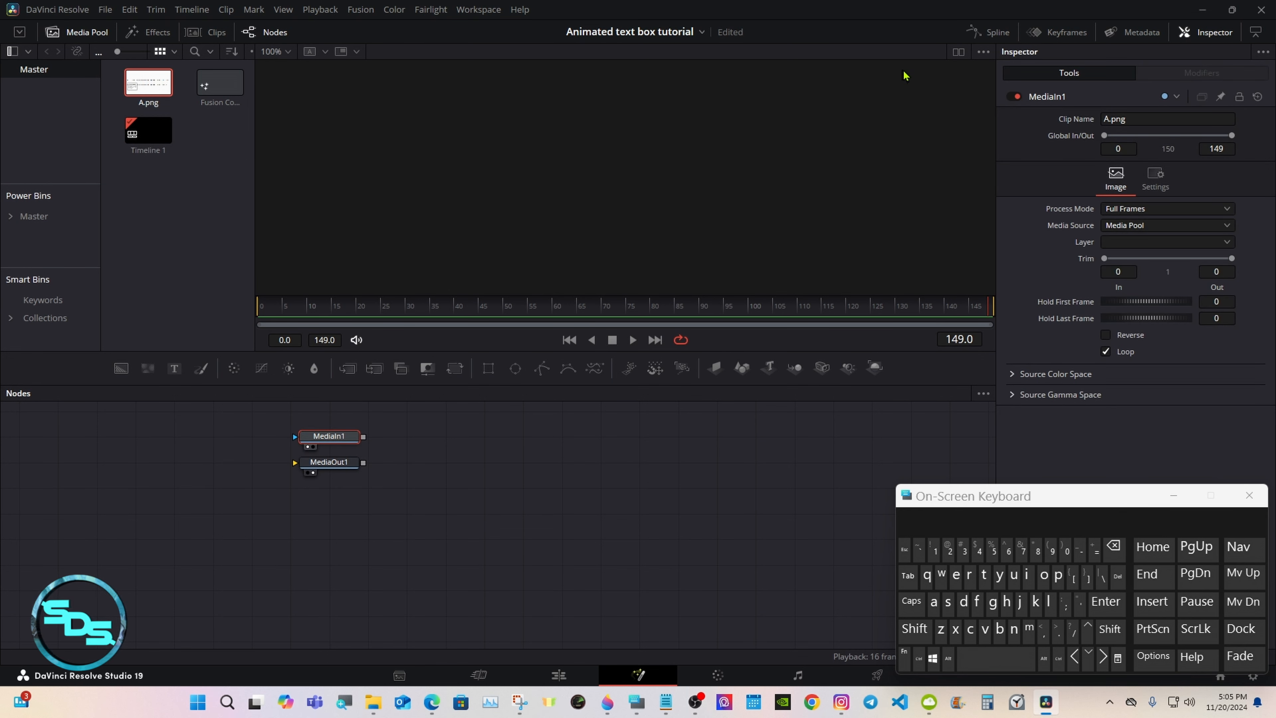
# - Examine the Width and Height expressions shown in A.png in an enlarged viewer, and restore the single output viewer
pyautogui.click(958, 52)
pyautogui.moveTo(624, 384); pyautogui.dragTo(623, 435)
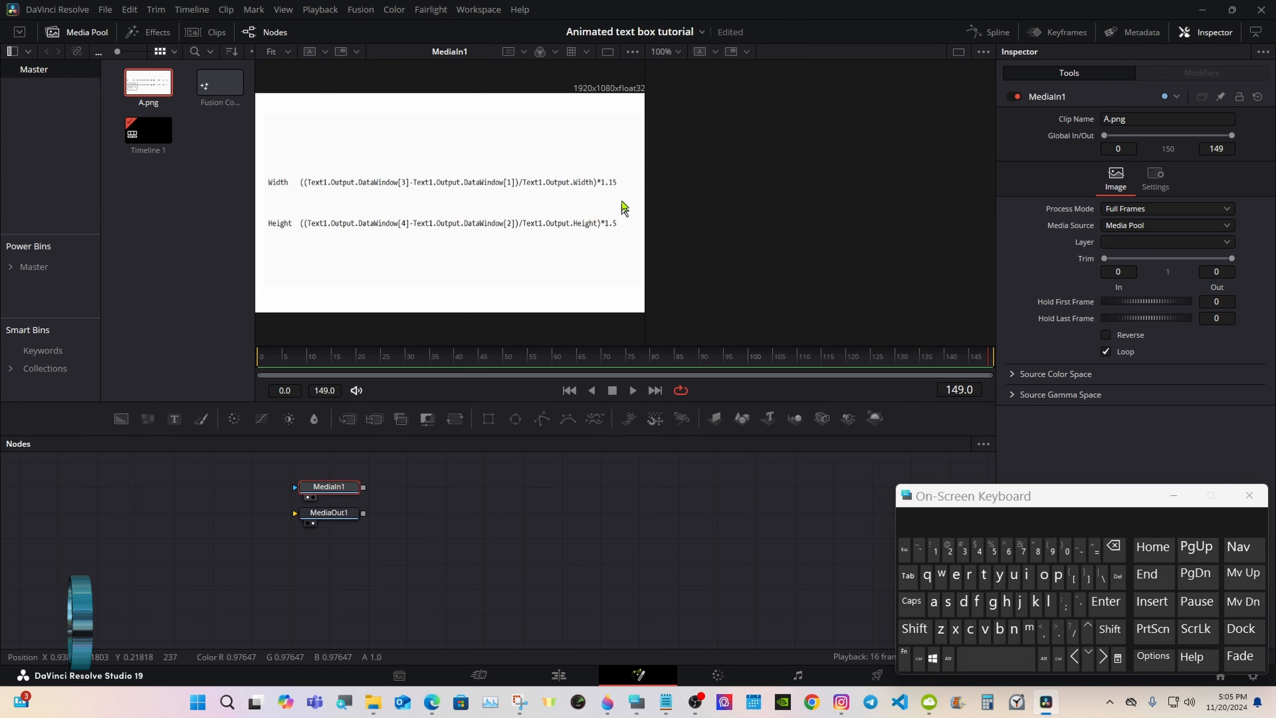
pyautogui.click(608, 52)
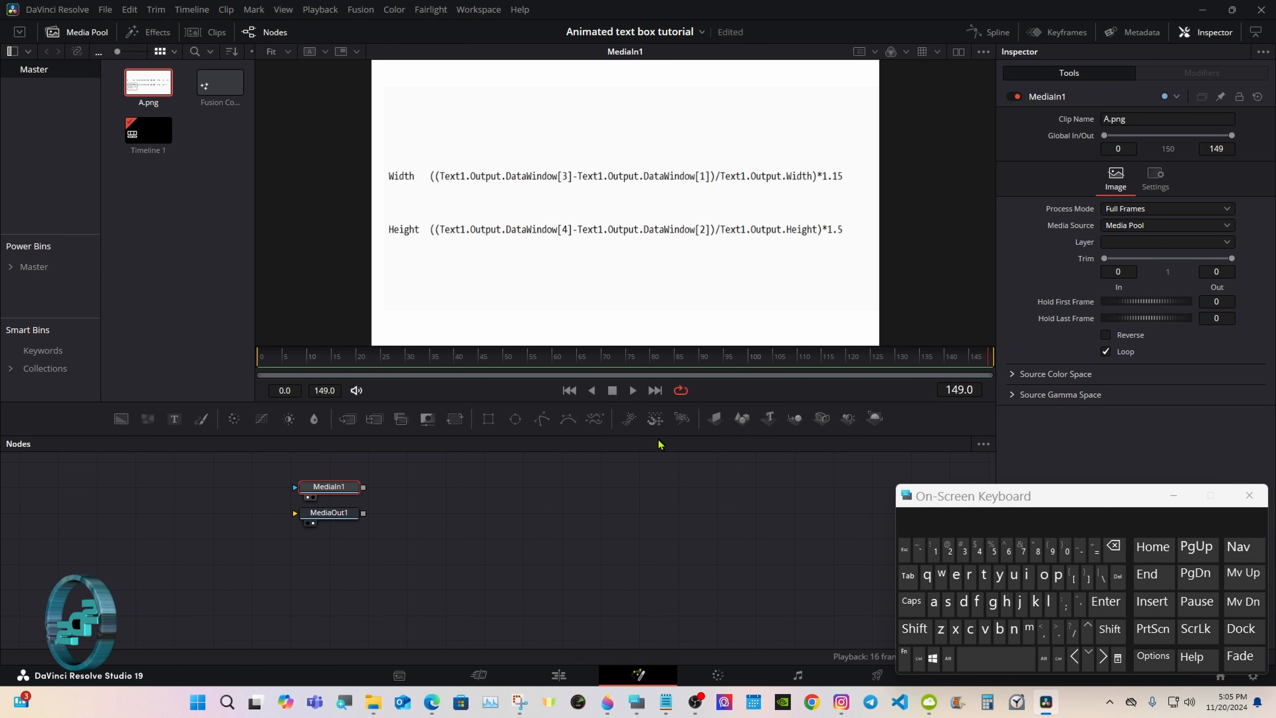
pyautogui.moveTo(659, 436); pyautogui.dragTo(806, 518)
pyautogui.moveTo(907, 496); pyautogui.dragTo(956, 528)
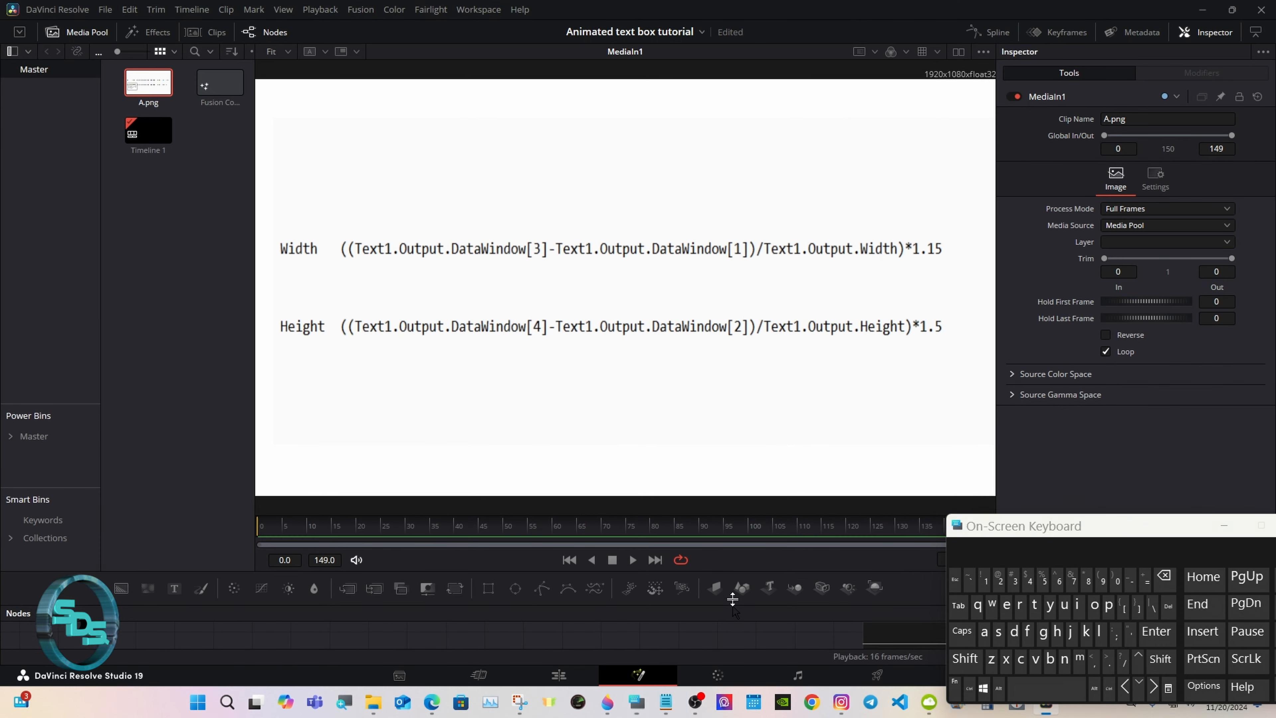
pyautogui.moveTo(735, 595); pyautogui.dragTo(743, 395)
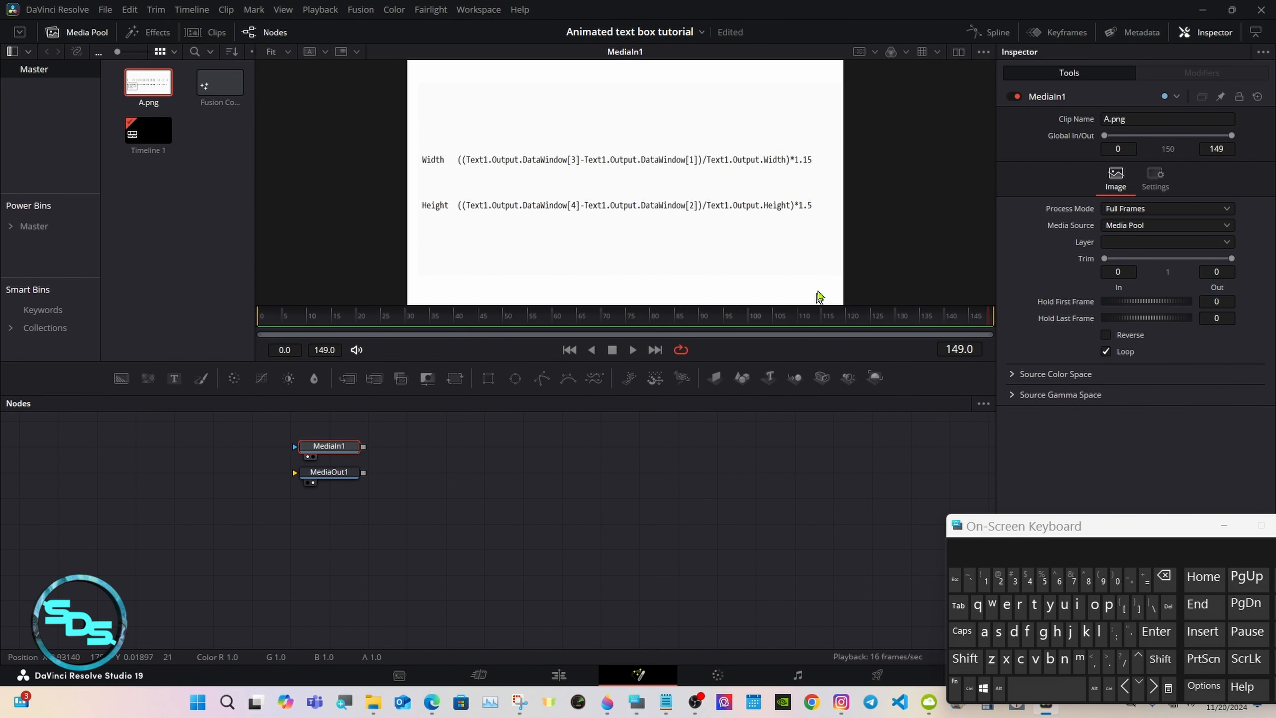
pyautogui.click(959, 51)
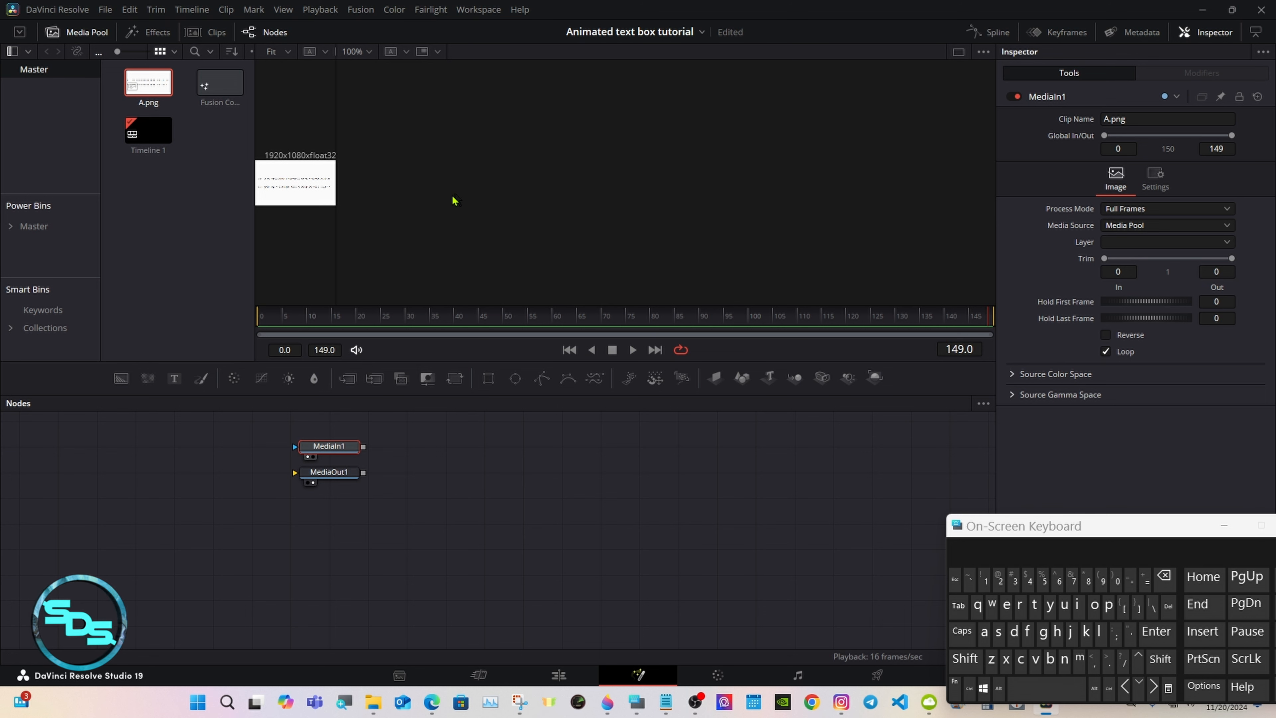
pyautogui.moveTo(338, 201); pyautogui.dragTo(684, 198)
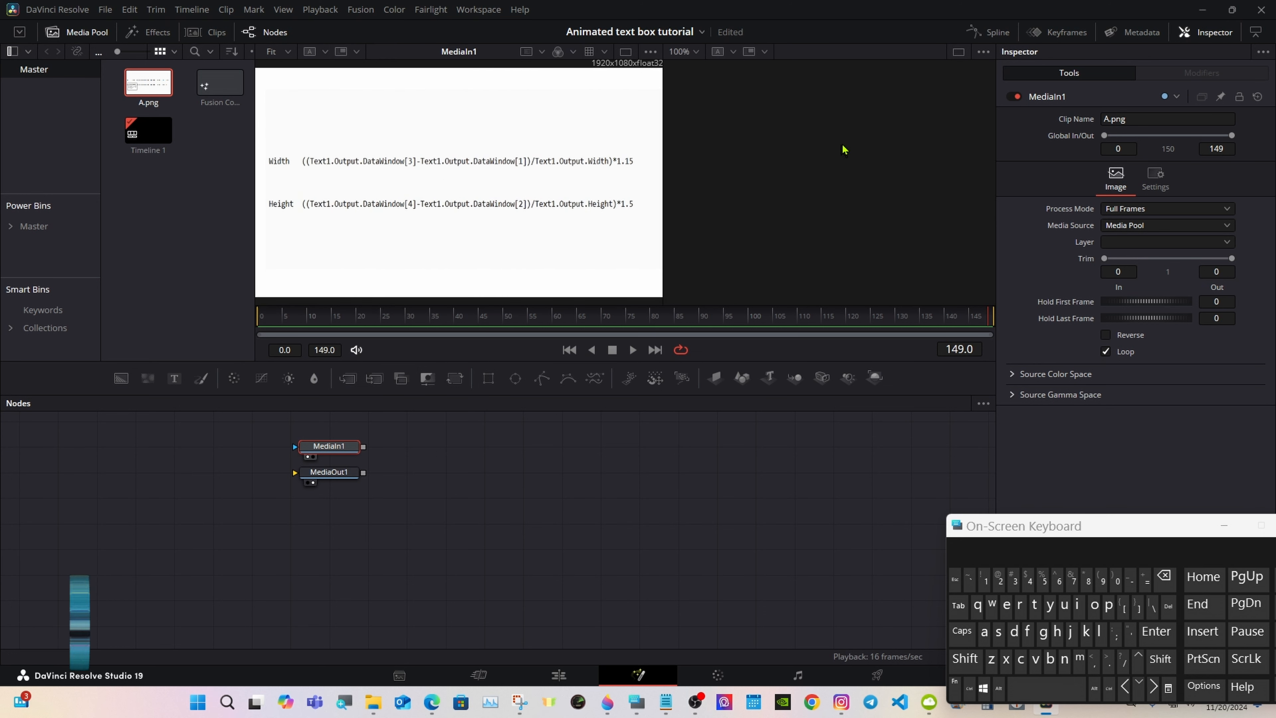
pyautogui.click(959, 51)
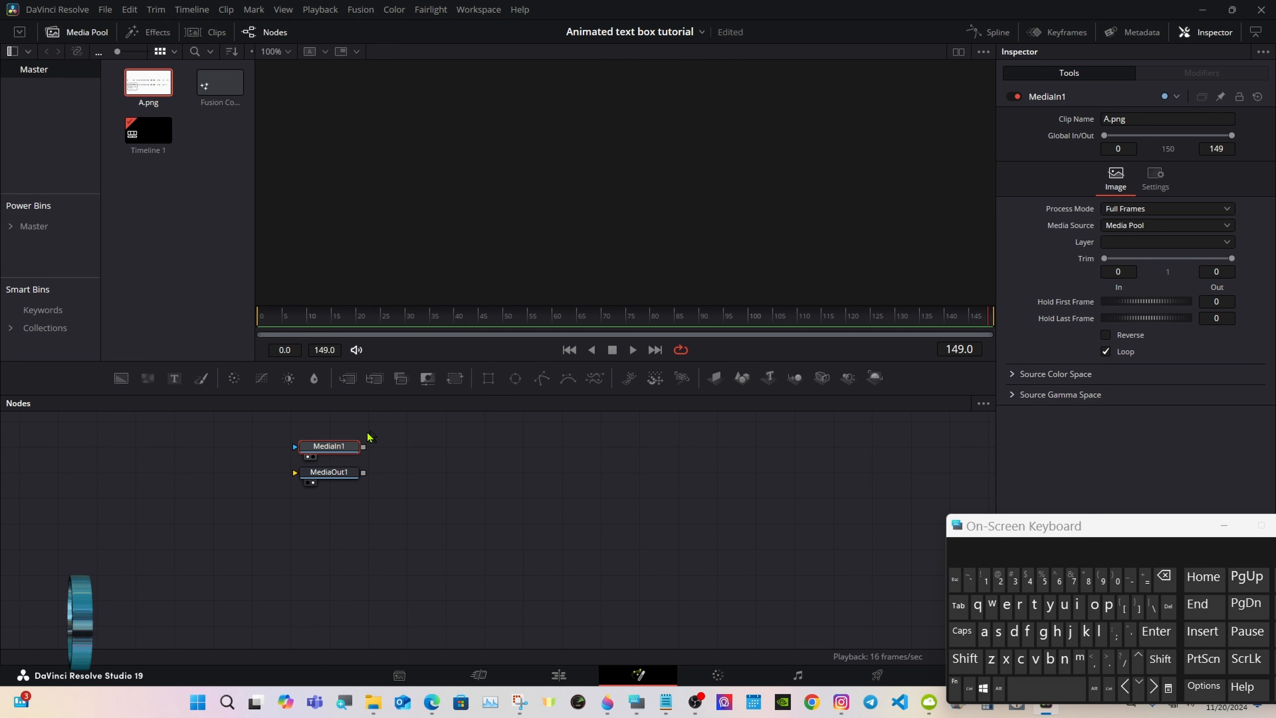
# - Spread MediaIn1 and MediaOut1 apart and connect a new Background node with alpha 0 to MediaOut1
pyautogui.moveTo(329, 447); pyautogui.dragTo(251, 447)
pyautogui.moveTo(333, 483); pyautogui.dragTo(797, 535)
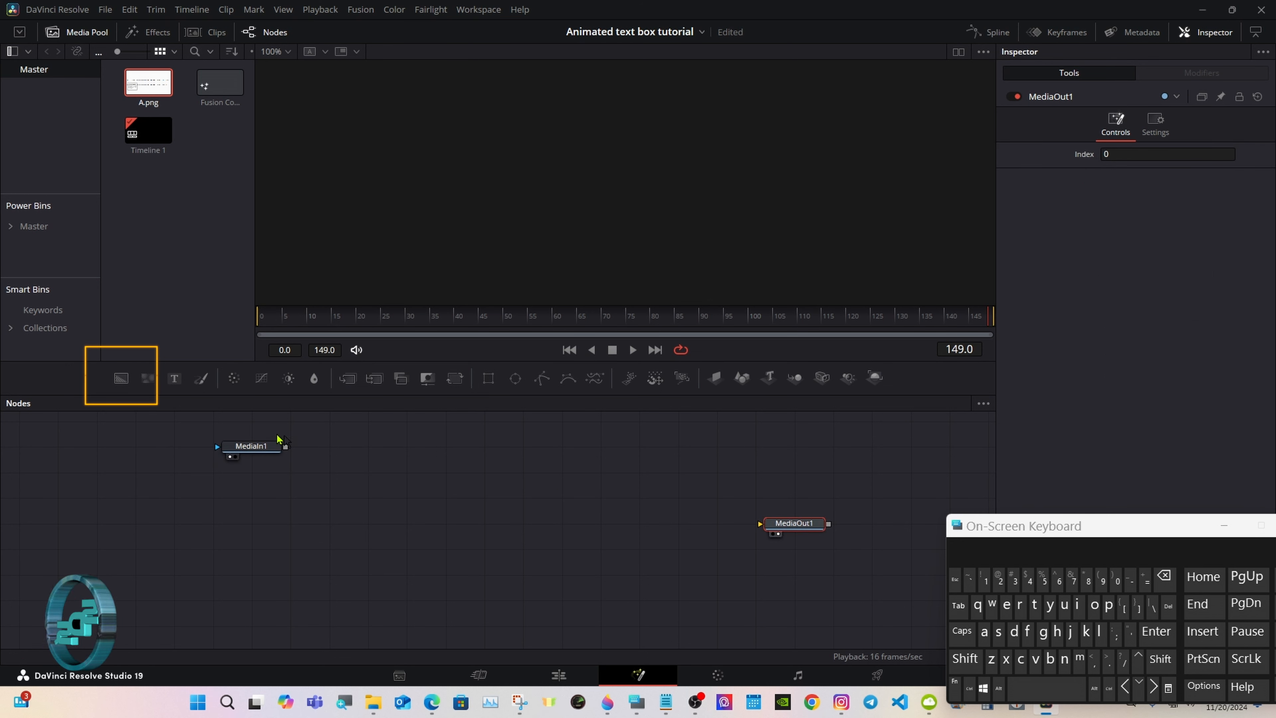
pyautogui.moveTo(123, 396); pyautogui.dragTo(778, 531)
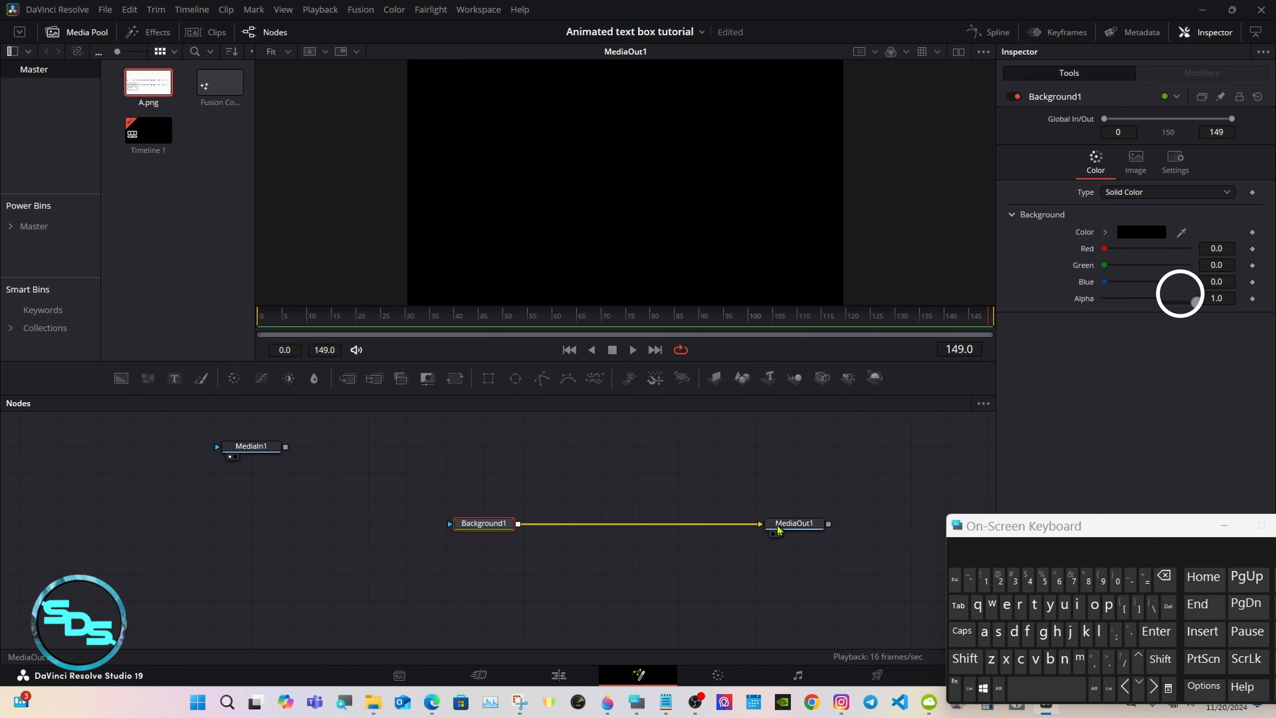
pyautogui.moveTo(1195, 298); pyautogui.dragTo(1104, 298)
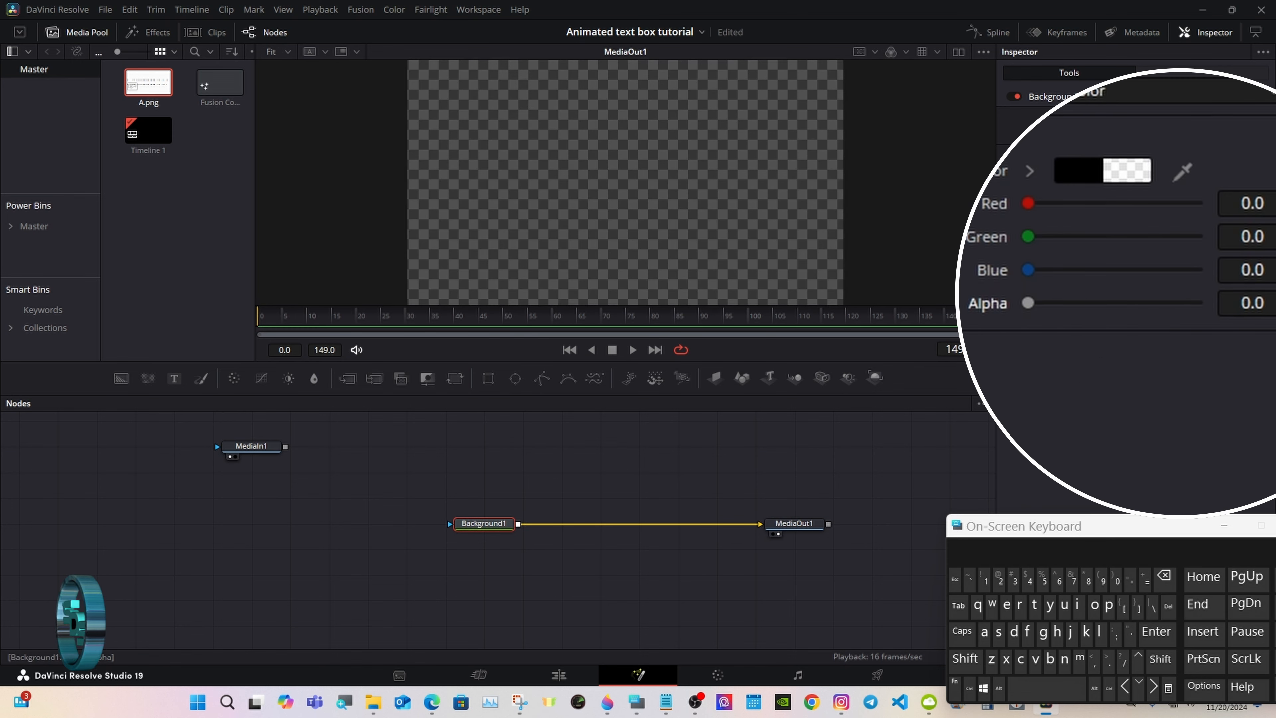
pyautogui.moveTo(499, 524); pyautogui.dragTo(460, 524)
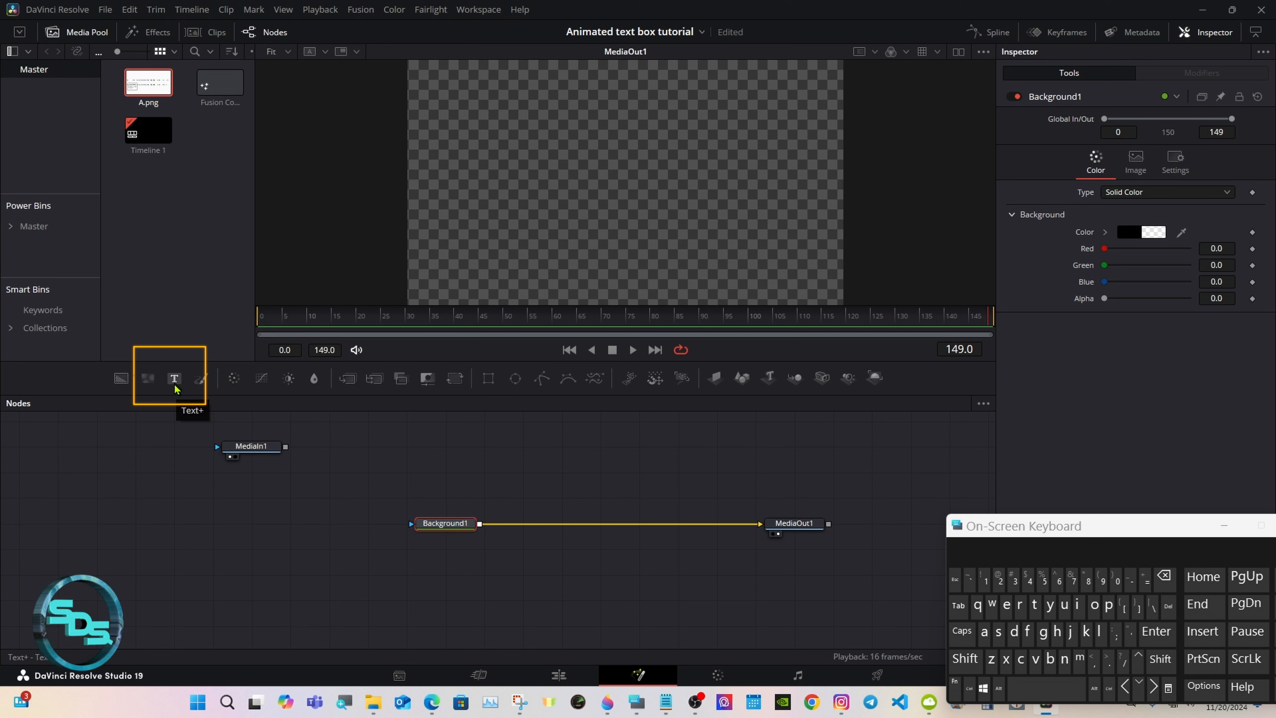
# - Add a Text+ node and a second Background masked by it, merged over the transparent background
pyautogui.moveTo(174, 388); pyautogui.dragTo(545, 450)
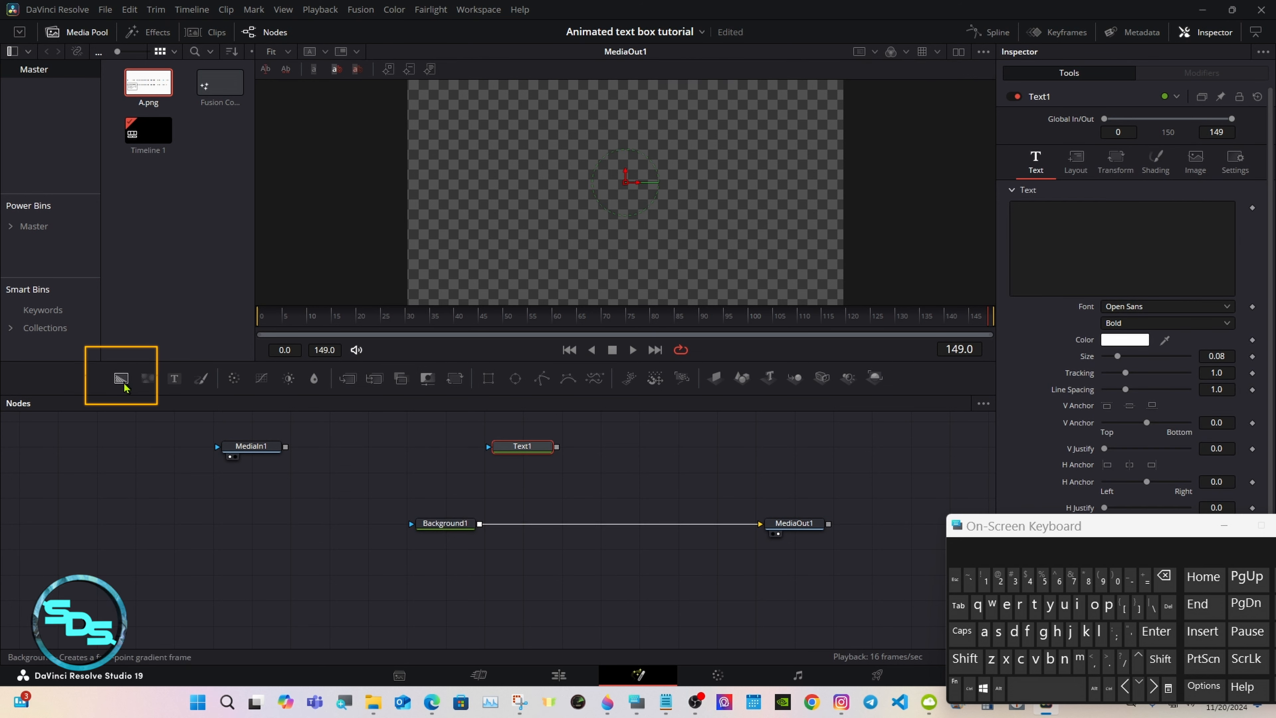
pyautogui.moveTo(124, 385); pyautogui.dragTo(523, 524)
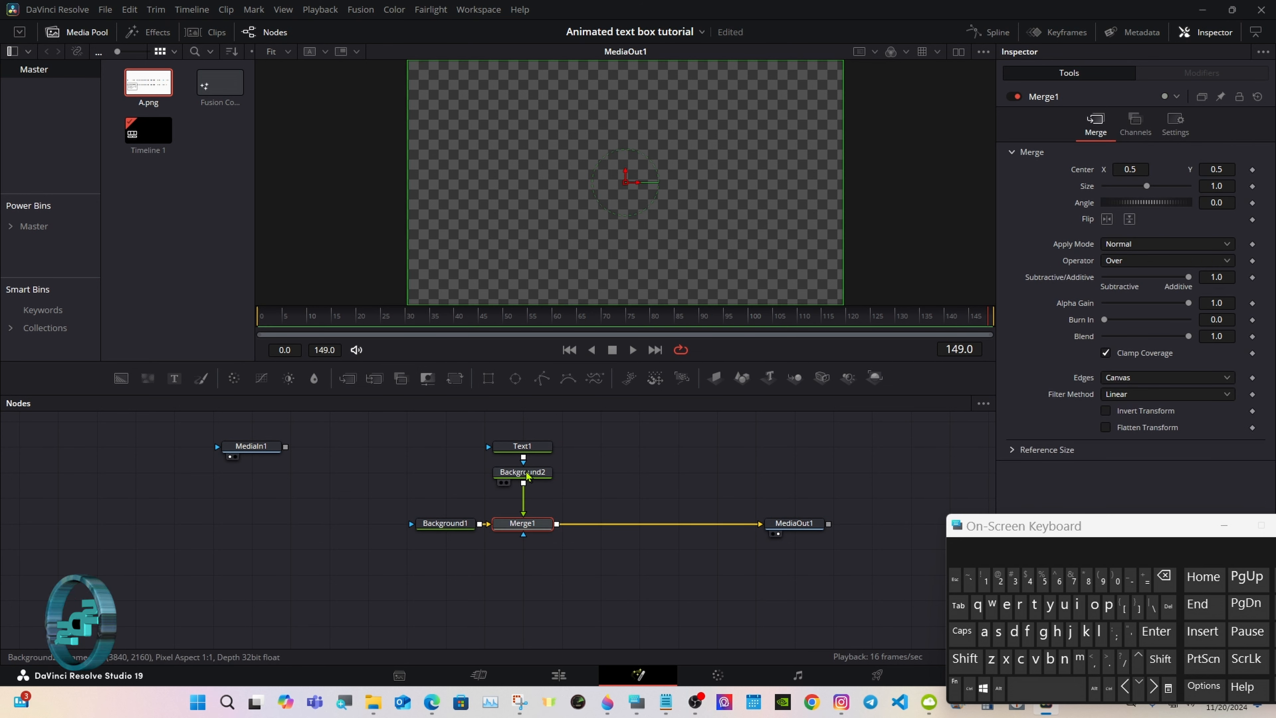
# - Enter "Davinci" as the text of the Text1 node
pyautogui.click(523, 446)
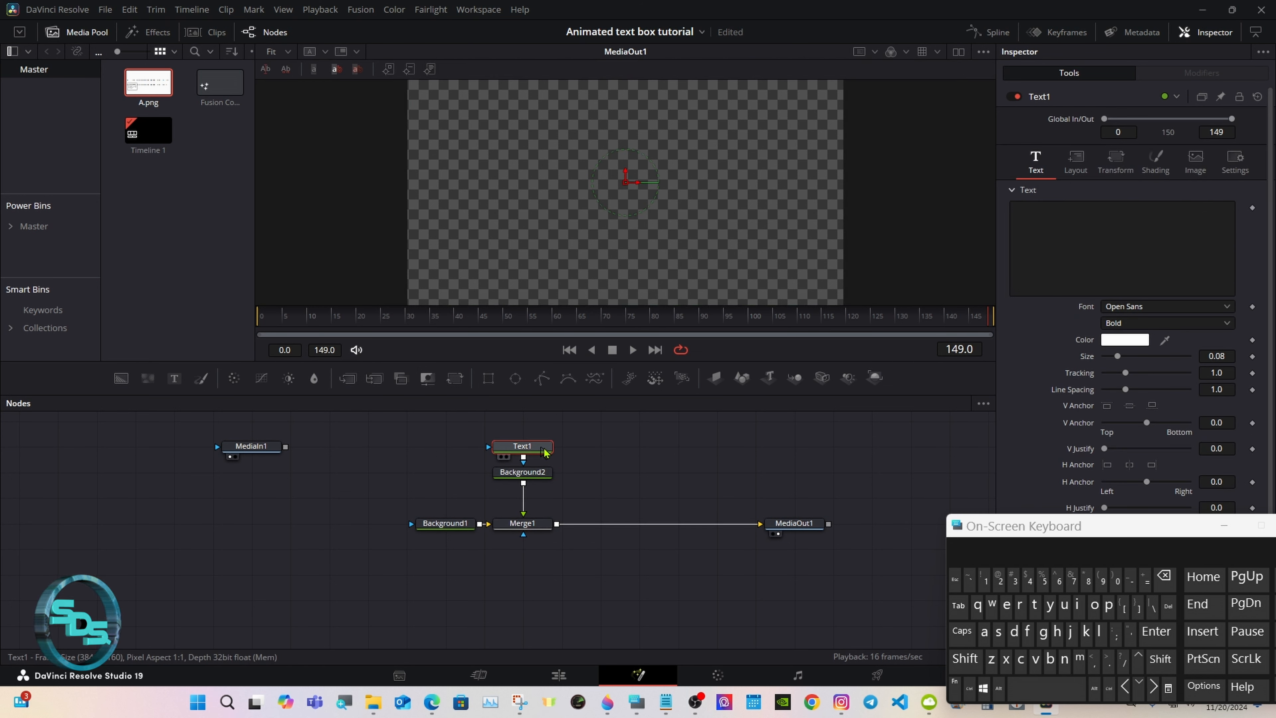
pyautogui.moveTo(1020, 526); pyautogui.dragTo(971, 523)
pyautogui.click(1039, 224)
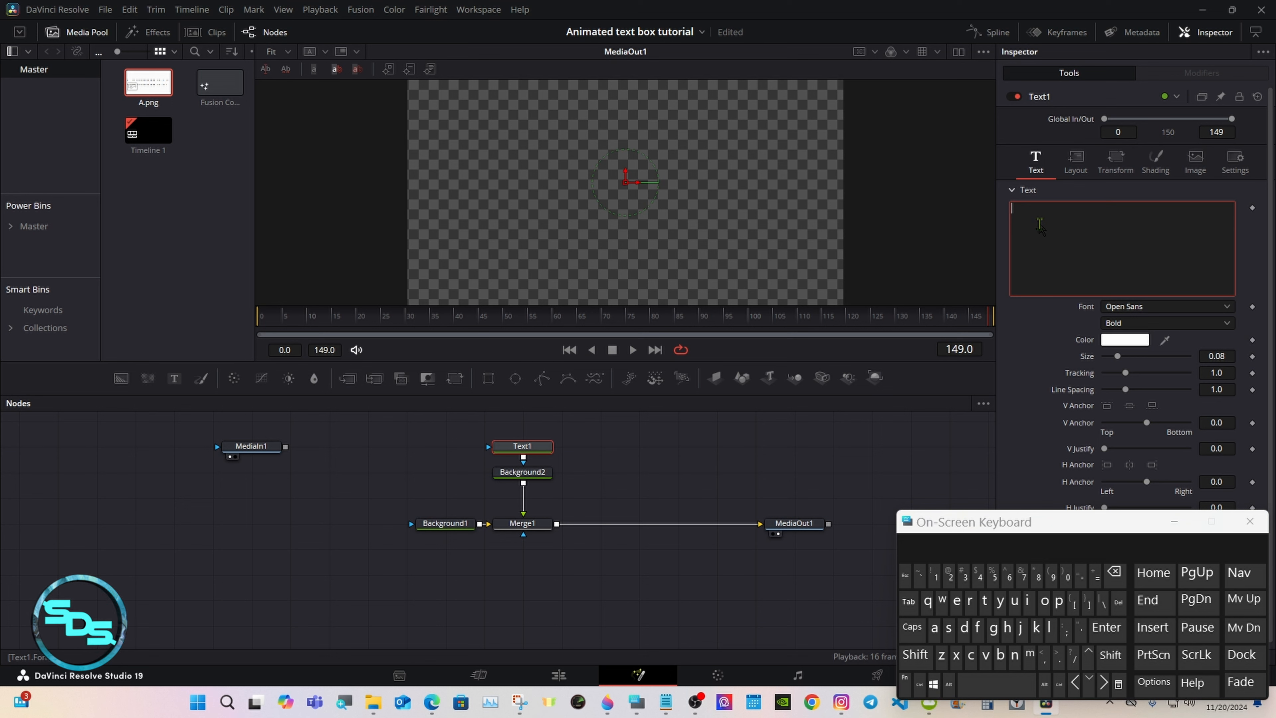
pyautogui.click(916, 654)
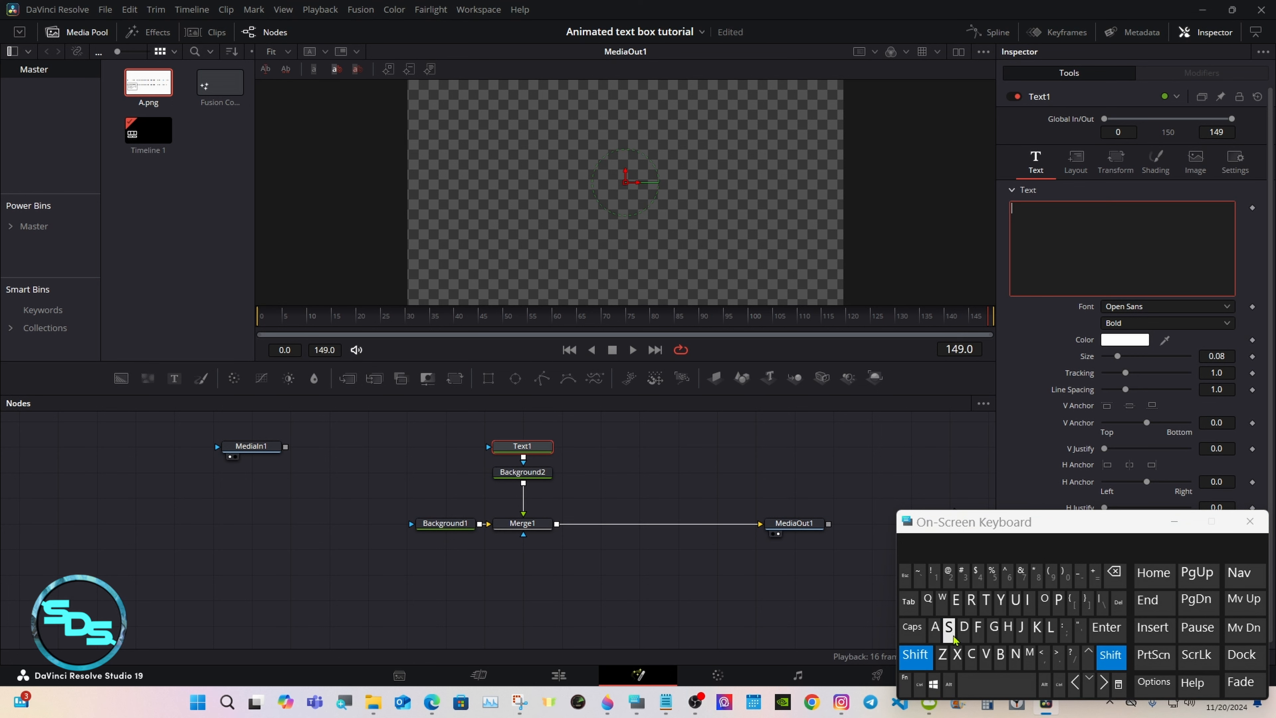
pyautogui.click(964, 628)
pyautogui.click(934, 628)
pyautogui.click(986, 655)
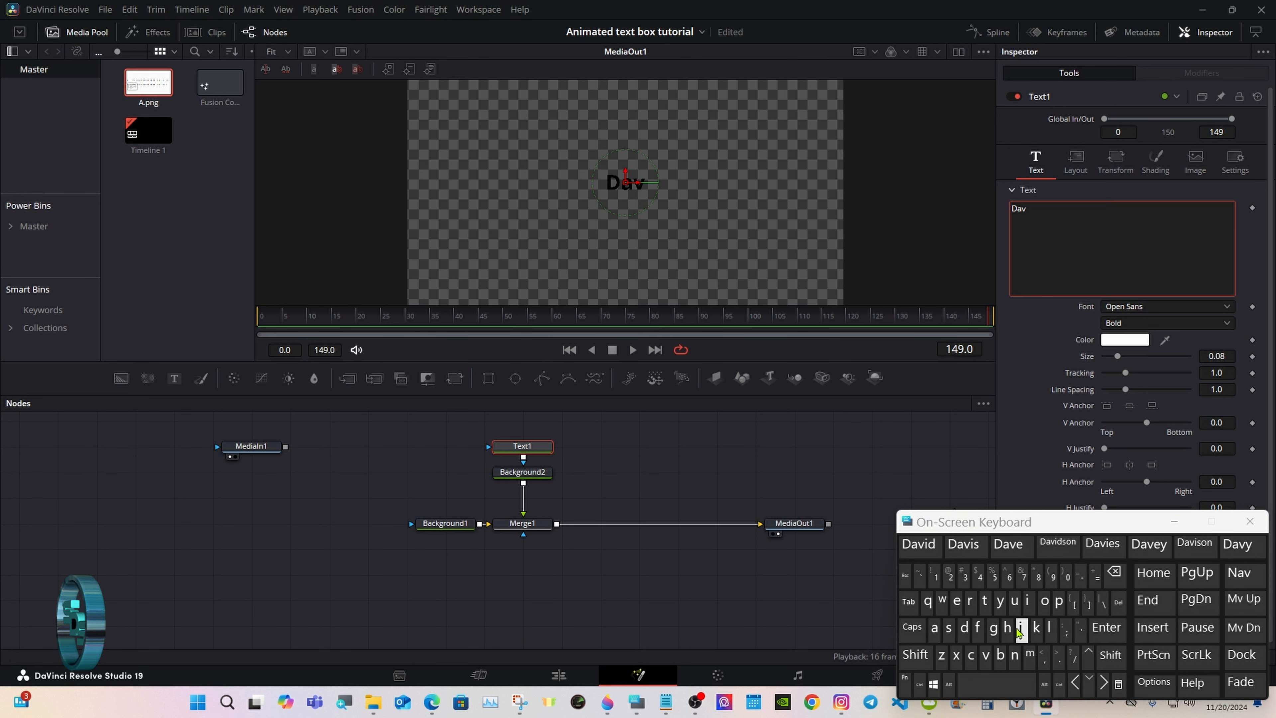
pyautogui.click(1028, 604)
pyautogui.click(1015, 654)
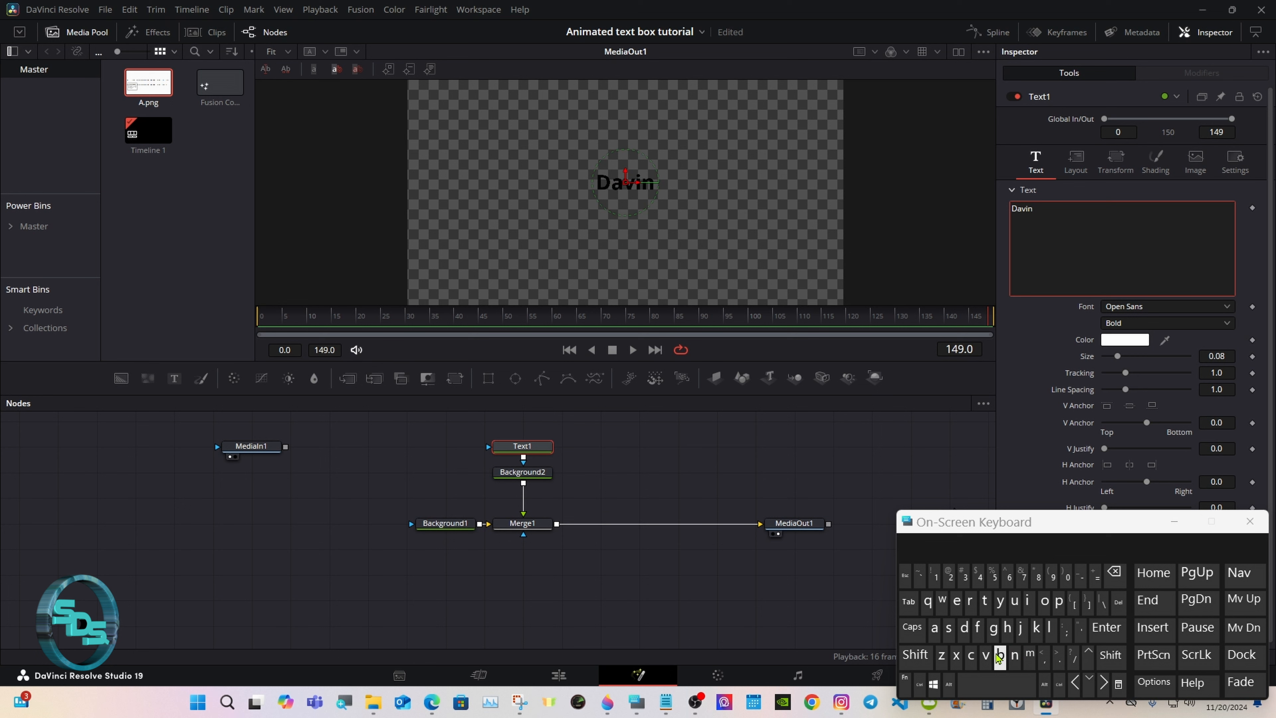
pyautogui.click(971, 654)
pyautogui.click(1027, 603)
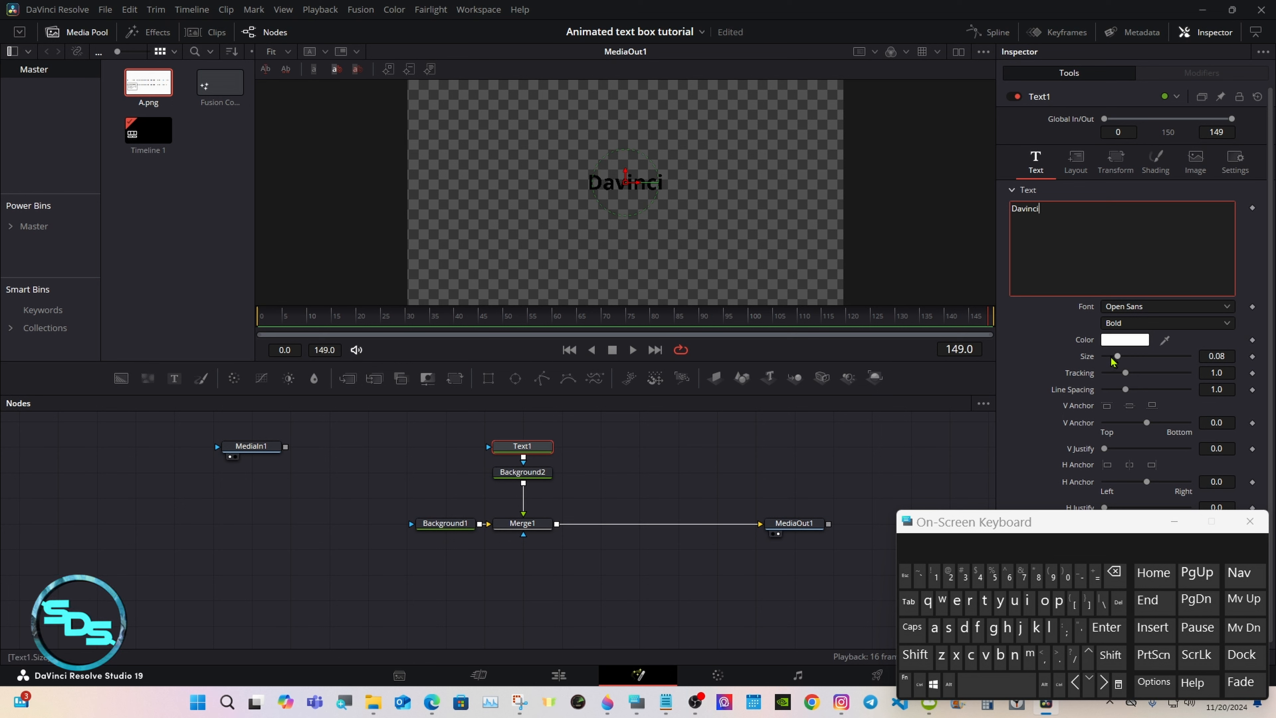
# - Set the tracking of Text1 to 1.04
pyautogui.click(1217, 373)
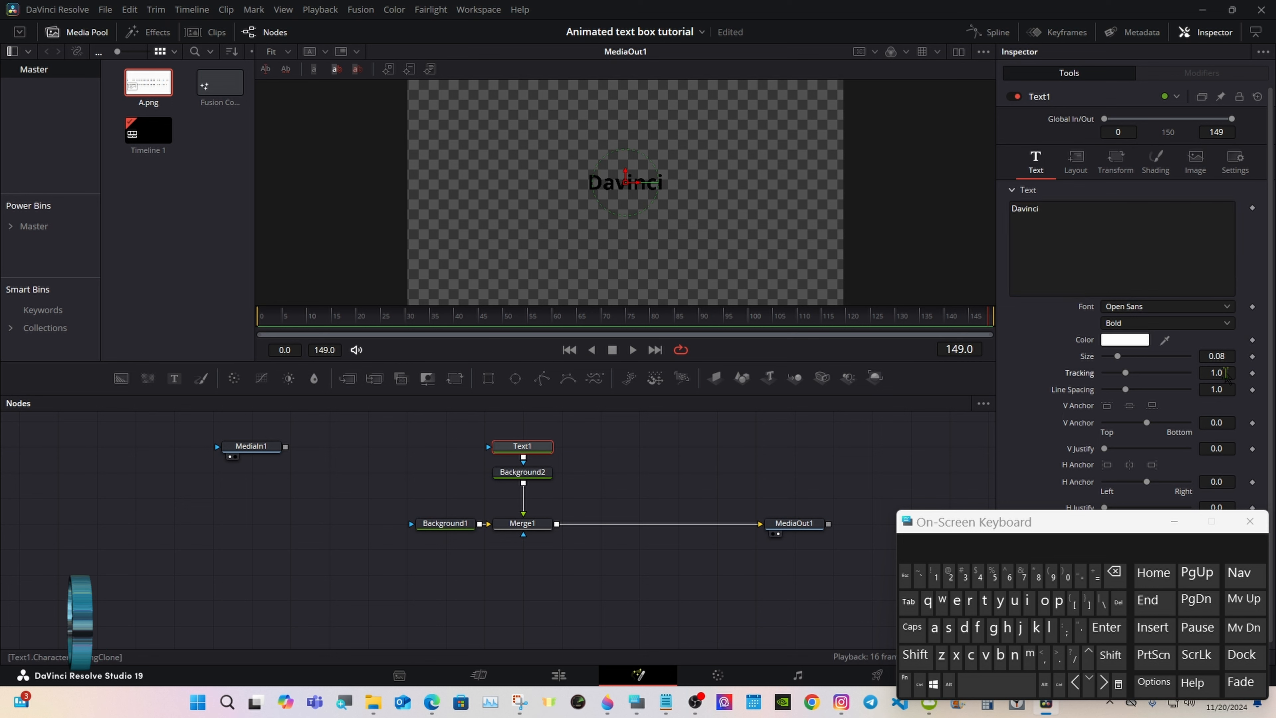
pyautogui.click(978, 577)
pyautogui.click(1106, 628)
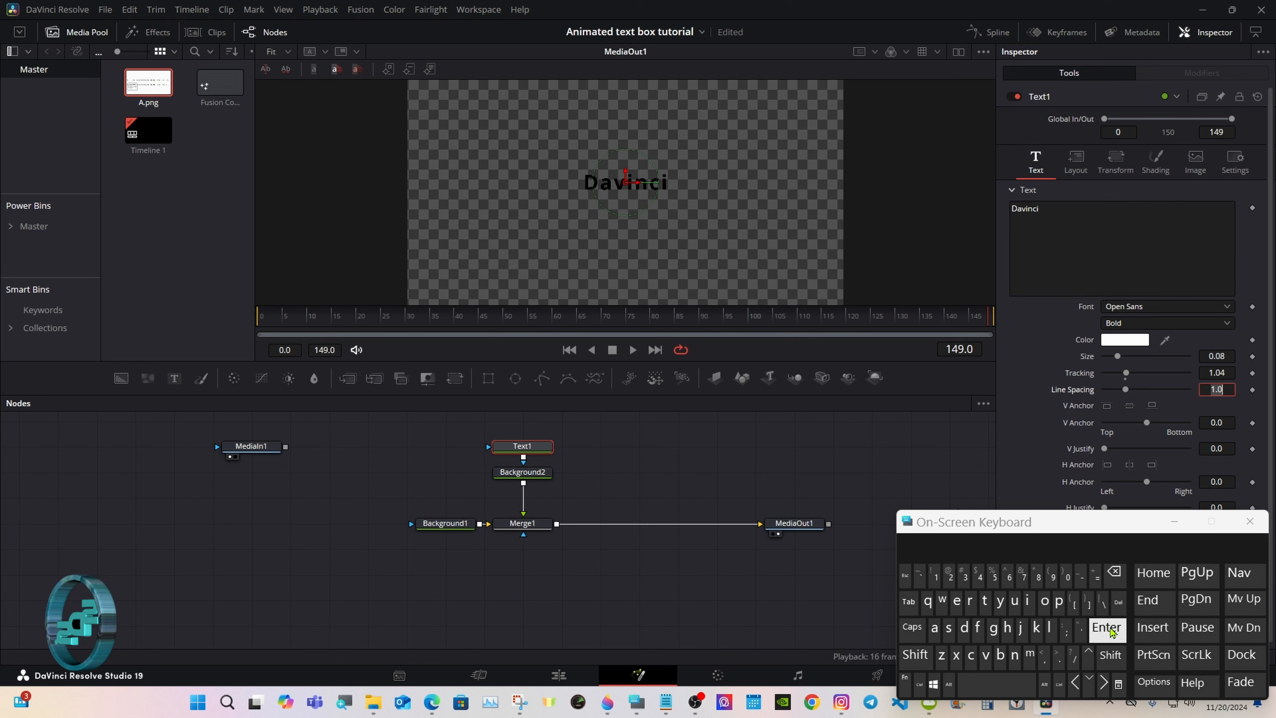
# - Change the solid color of Background2 to pure red (red 1.0, green 0.0, blue 0.0)
pyautogui.click(539, 478)
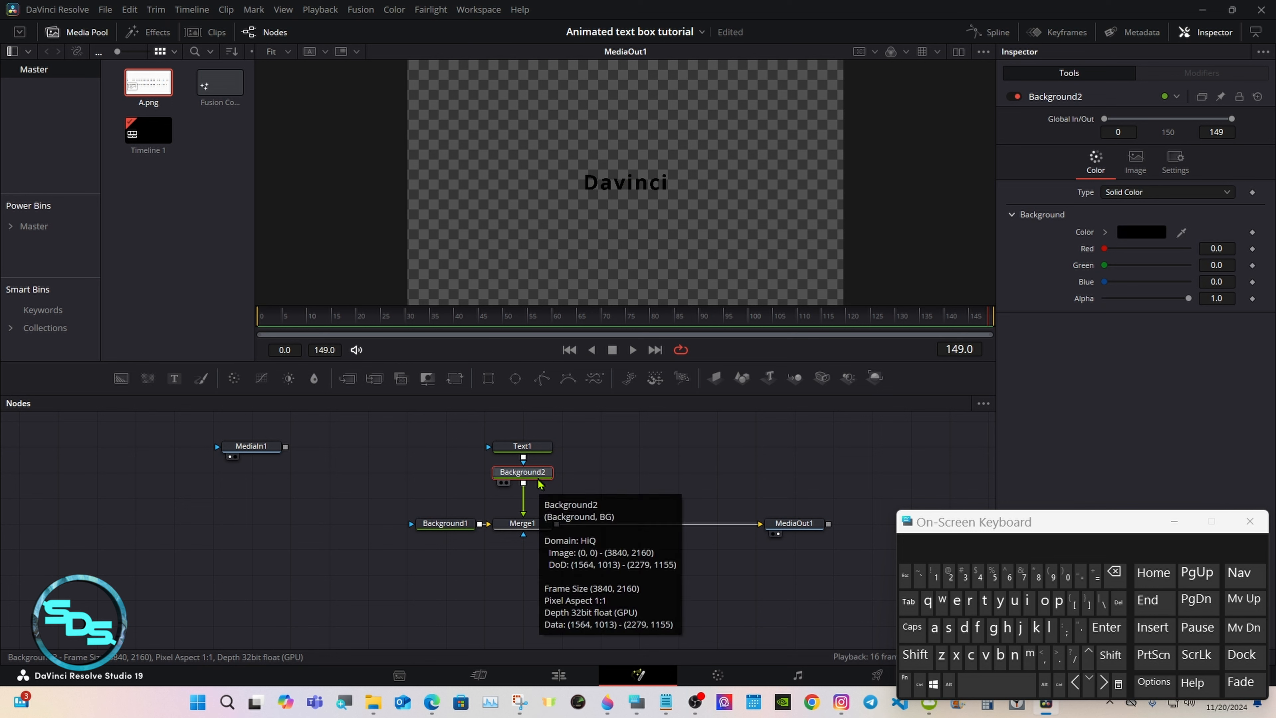
pyautogui.click(1105, 231)
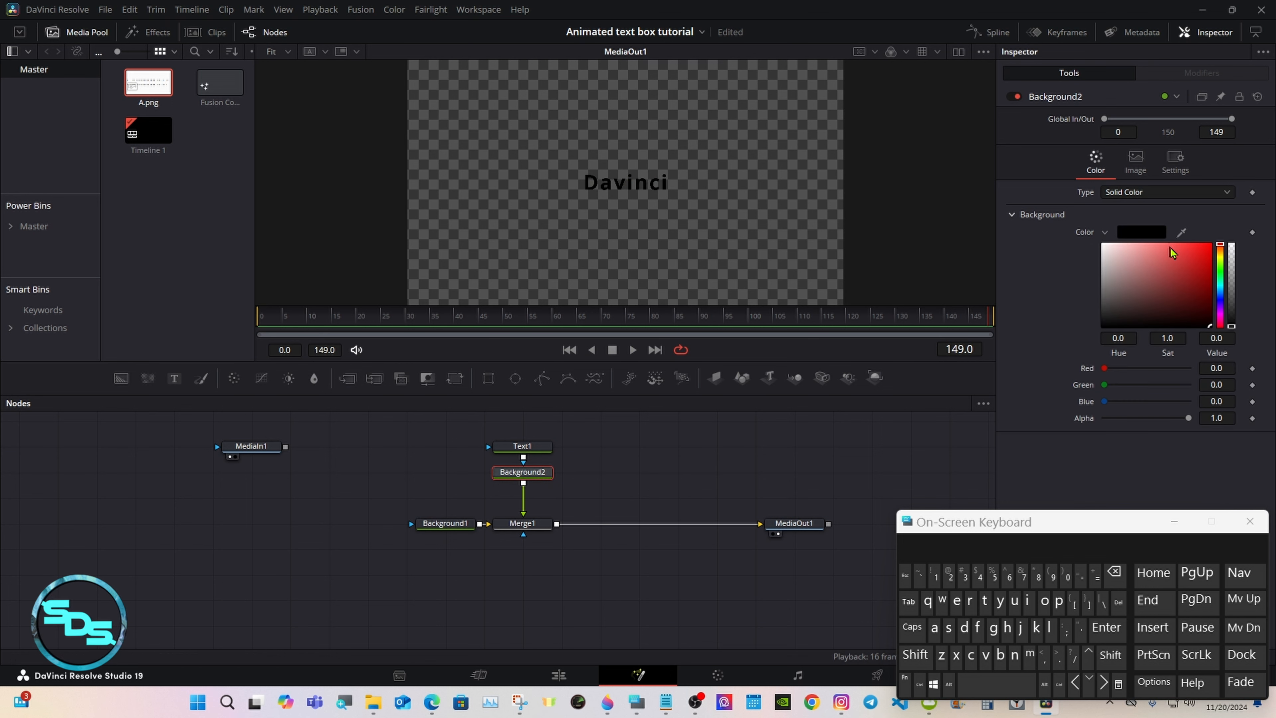
pyautogui.click(1169, 246)
pyautogui.click(1106, 233)
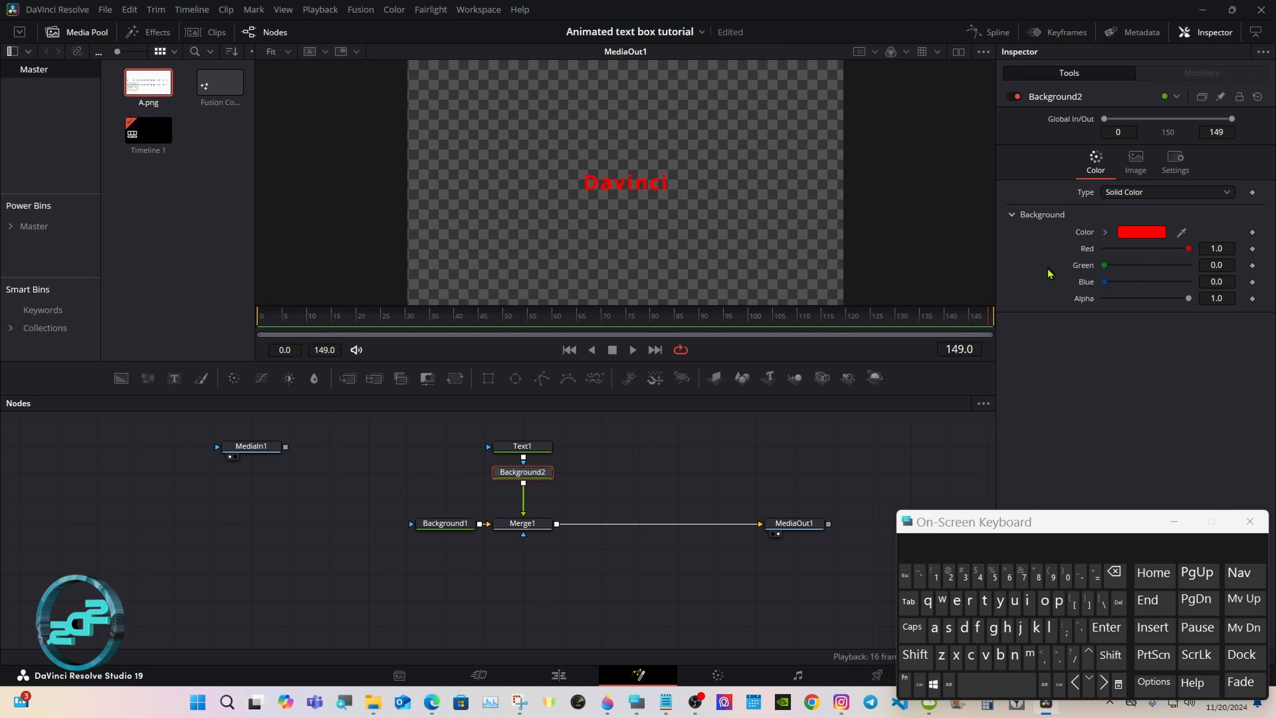
# - Set the font style of Text1 to Semibold
pyautogui.click(522, 446)
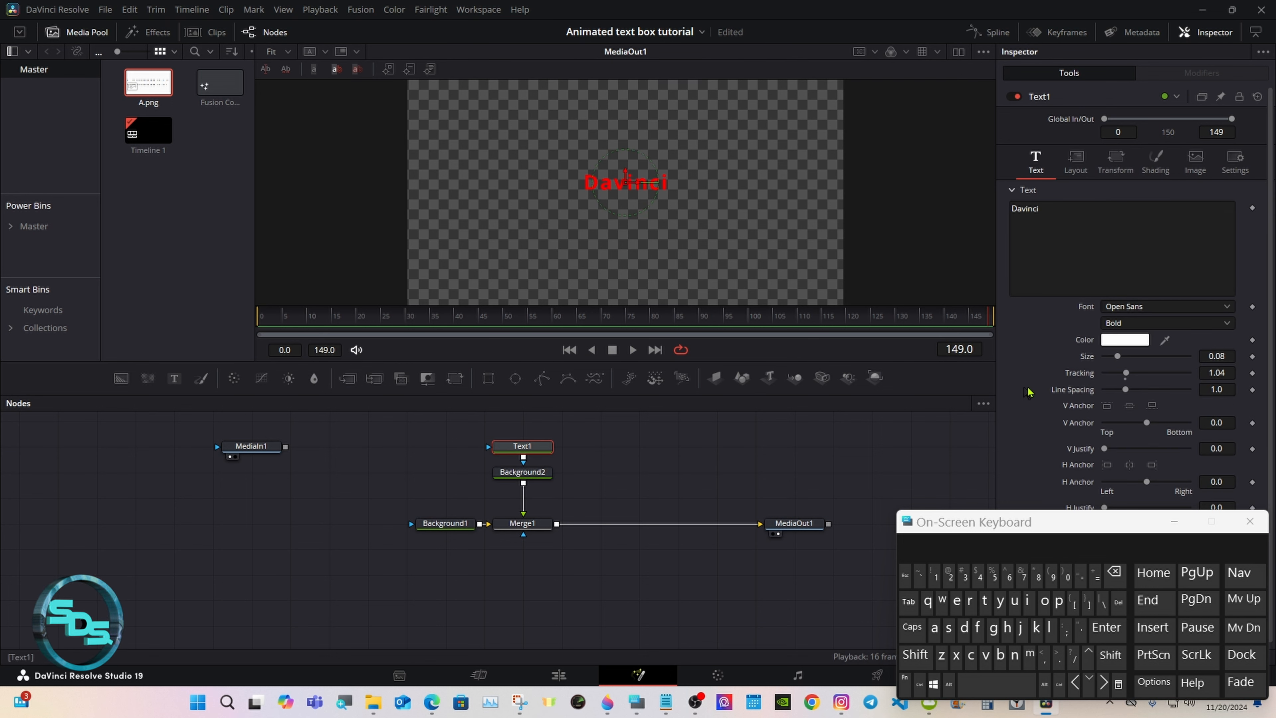
pyautogui.click(1120, 326)
pyautogui.click(1123, 371)
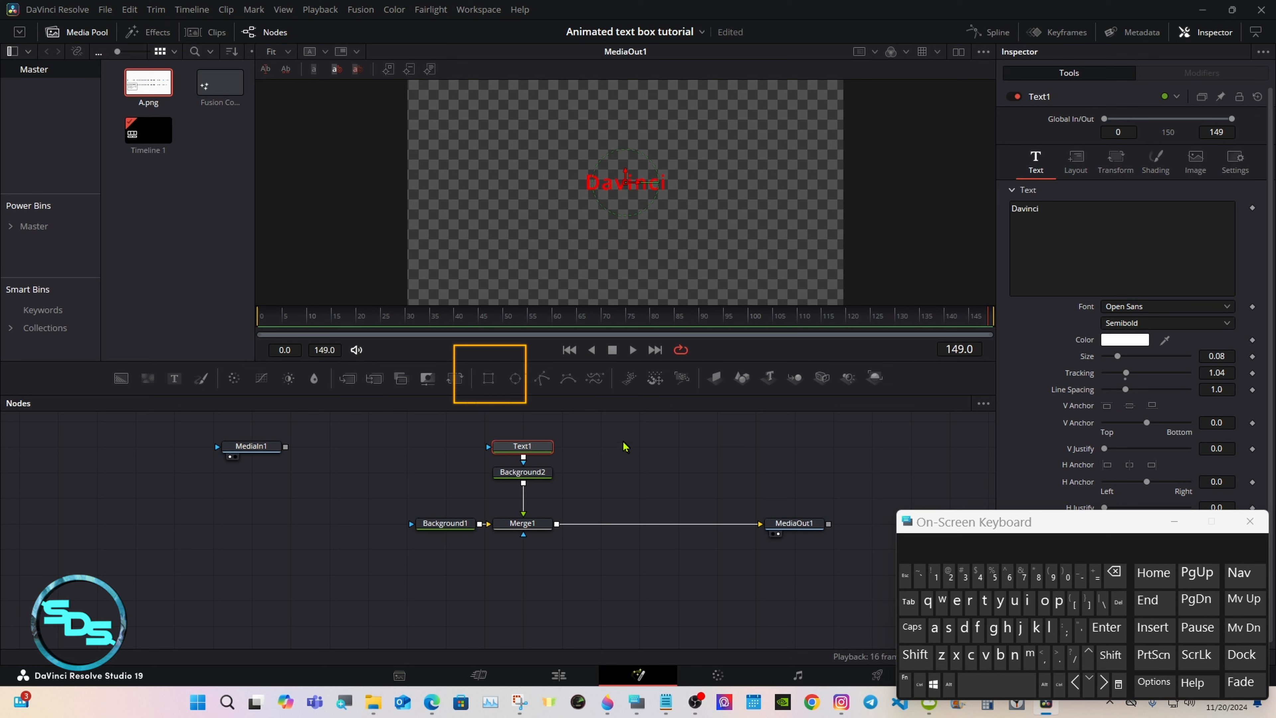
# - Merge a pasted instance of Background2, masked by a new Rectangle node, over the output of Merge1
pyautogui.moveTo(490, 384); pyautogui.dragTo(613, 449)
pyautogui.click(526, 478)
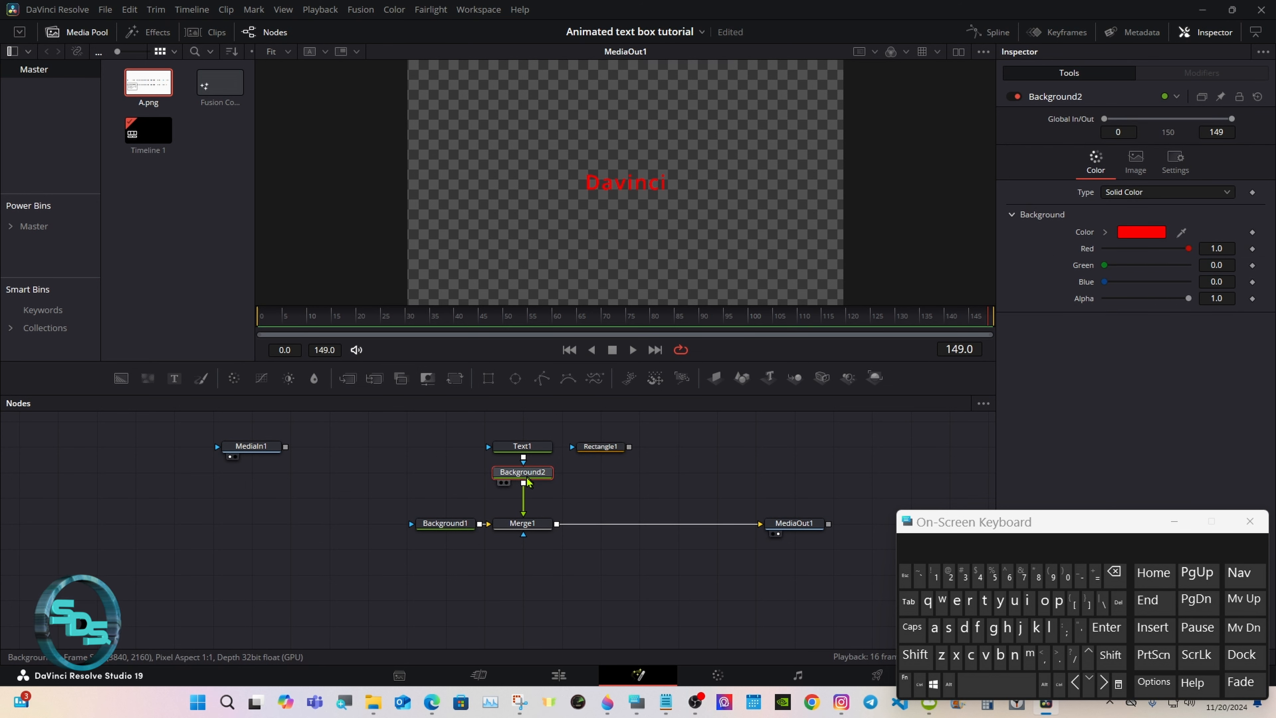
pyautogui.rightClick(528, 481)
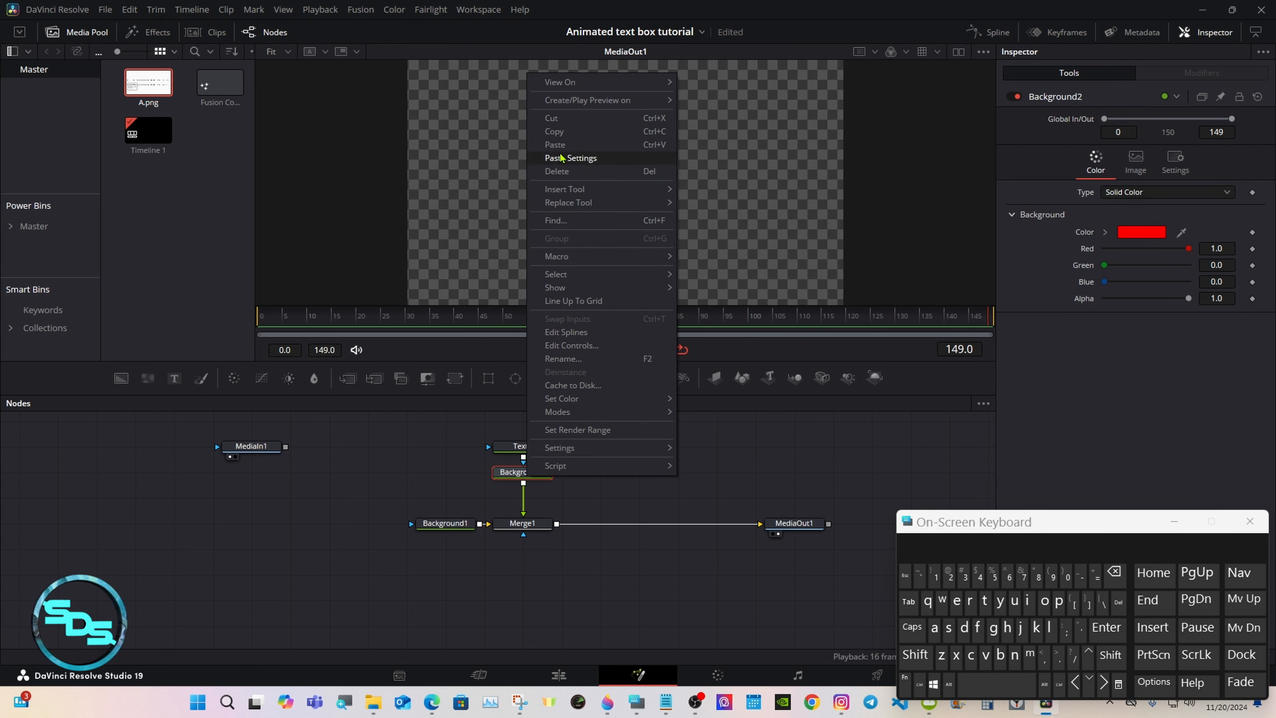
pyautogui.click(564, 133)
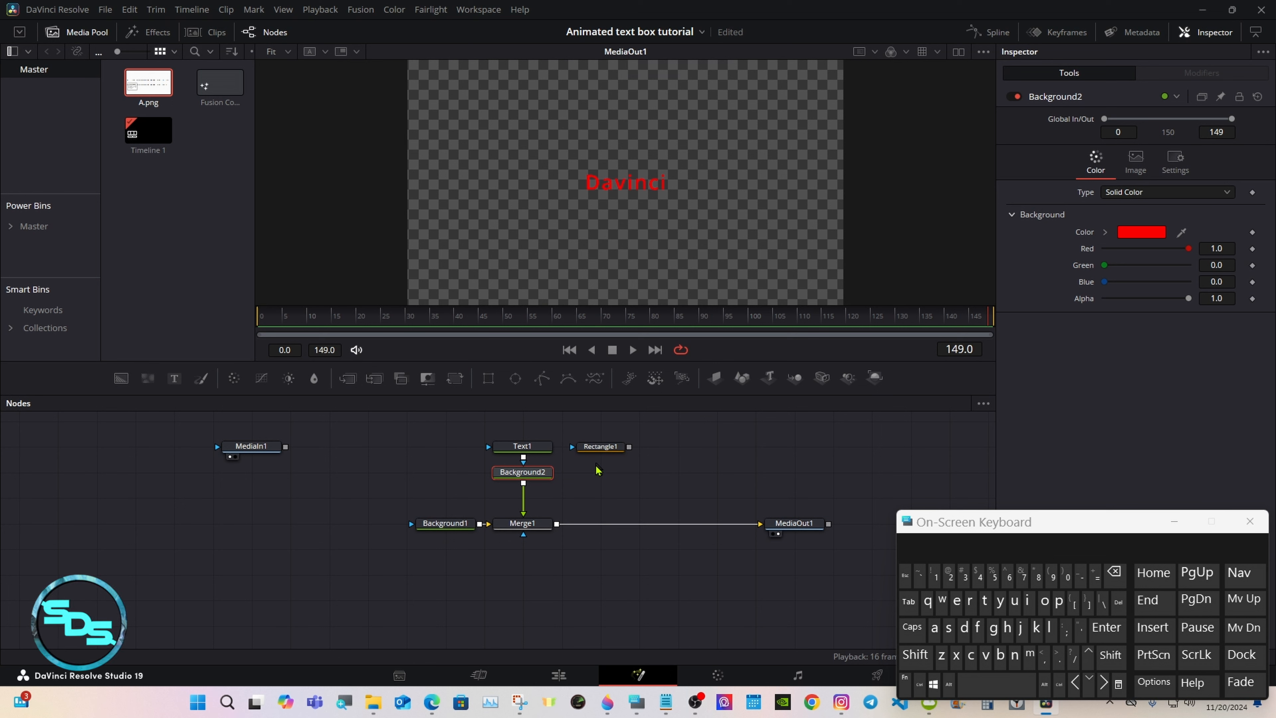
pyautogui.click(597, 476)
pyautogui.rightClick(598, 477)
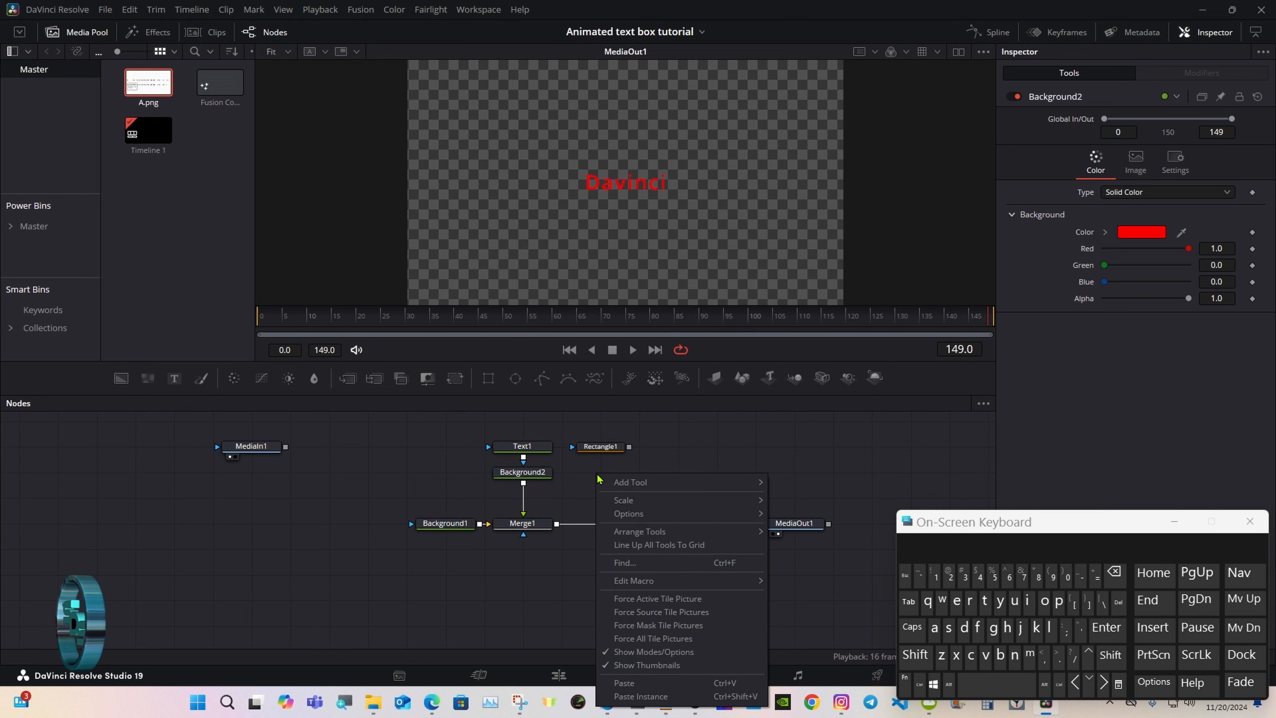
pyautogui.click(641, 695)
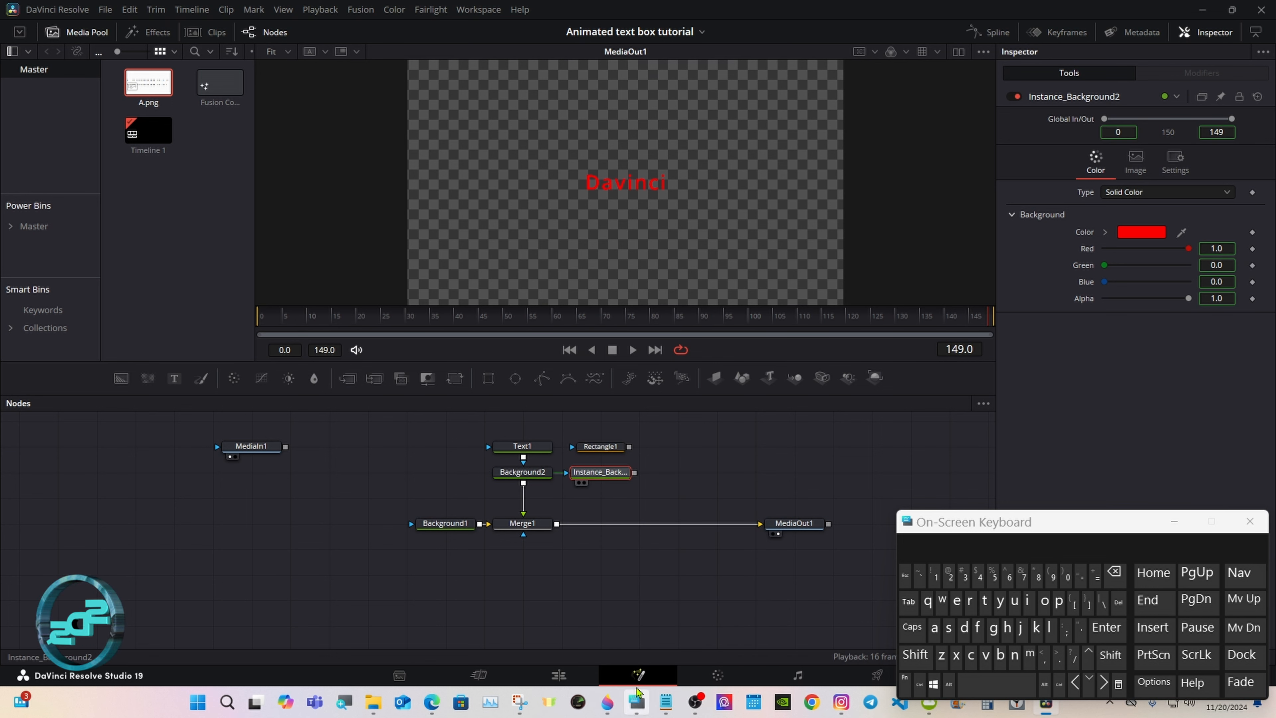
pyautogui.moveTo(628, 447); pyautogui.dragTo(566, 525)
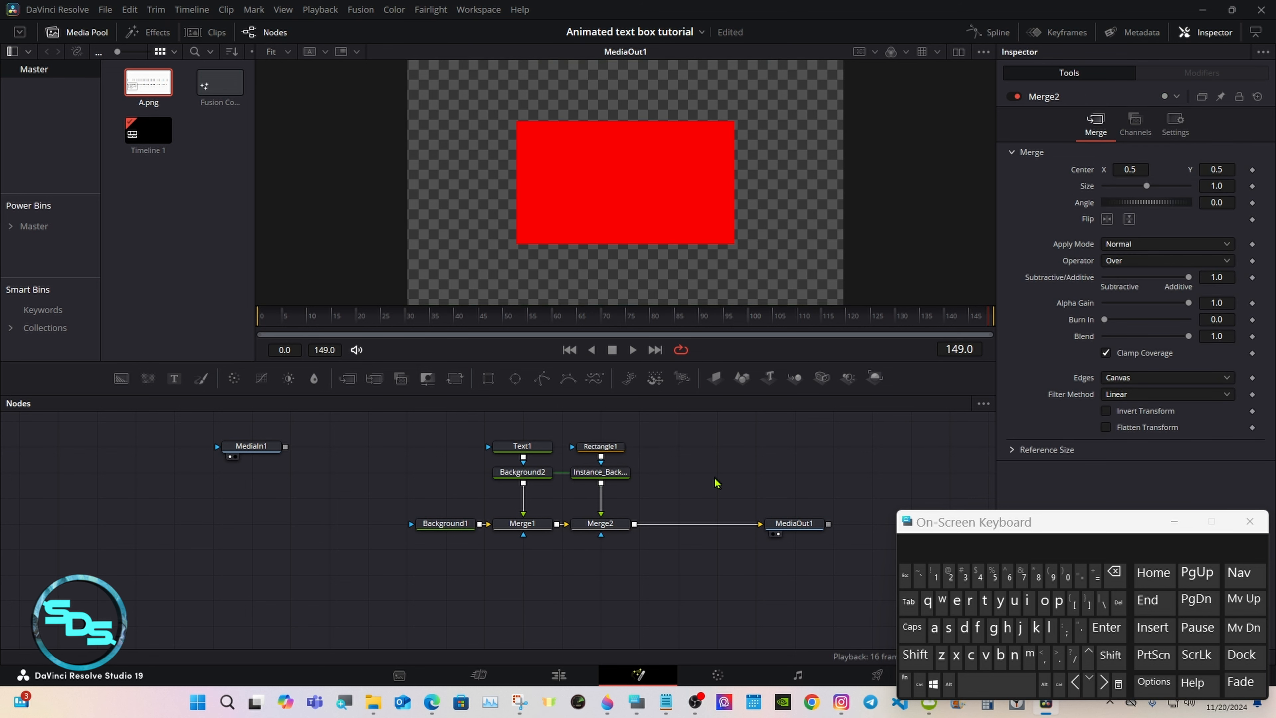
# - Turn off Solid for Rectangle1 and set its border width to 0.005
pyautogui.click(599, 447)
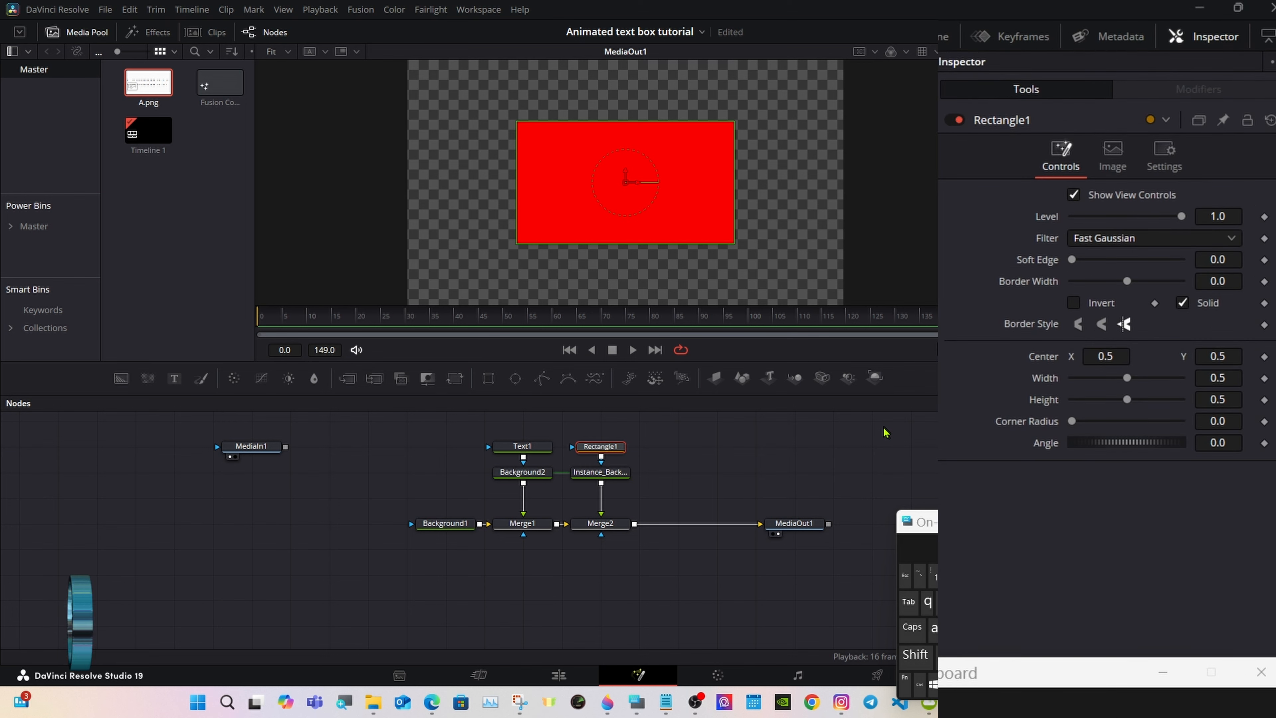
pyautogui.click(1183, 304)
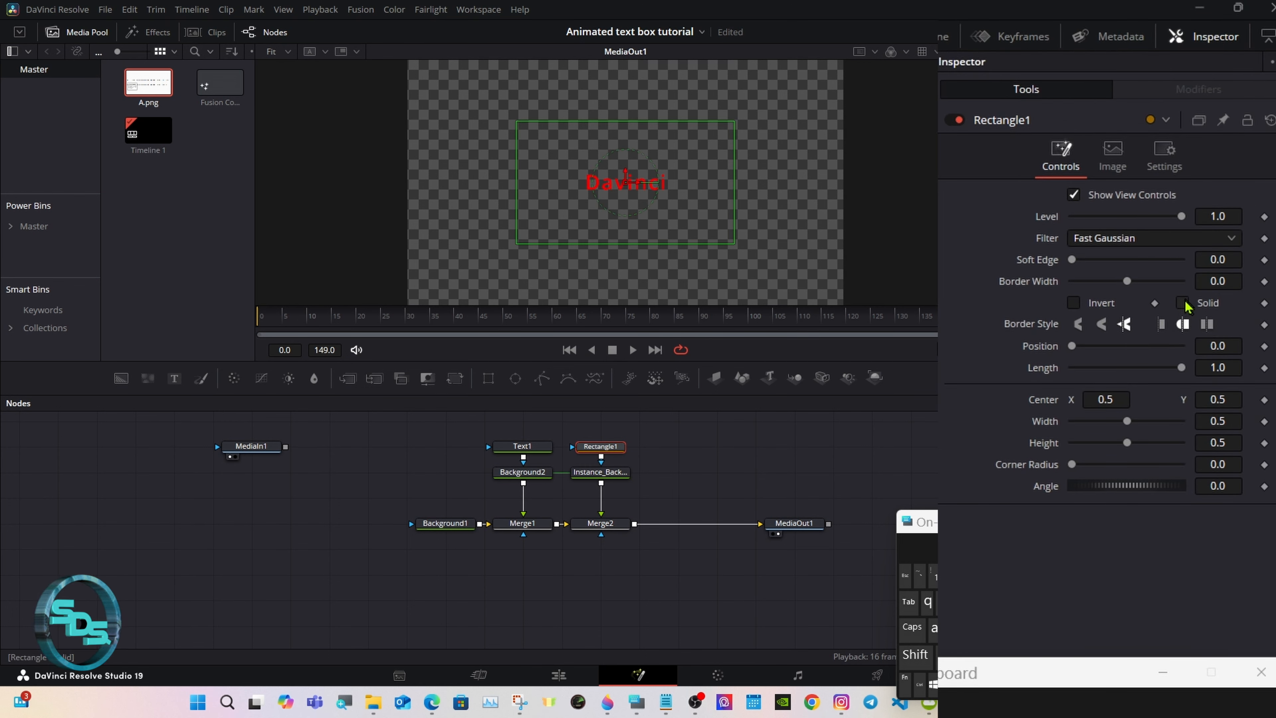
pyautogui.click(1226, 280)
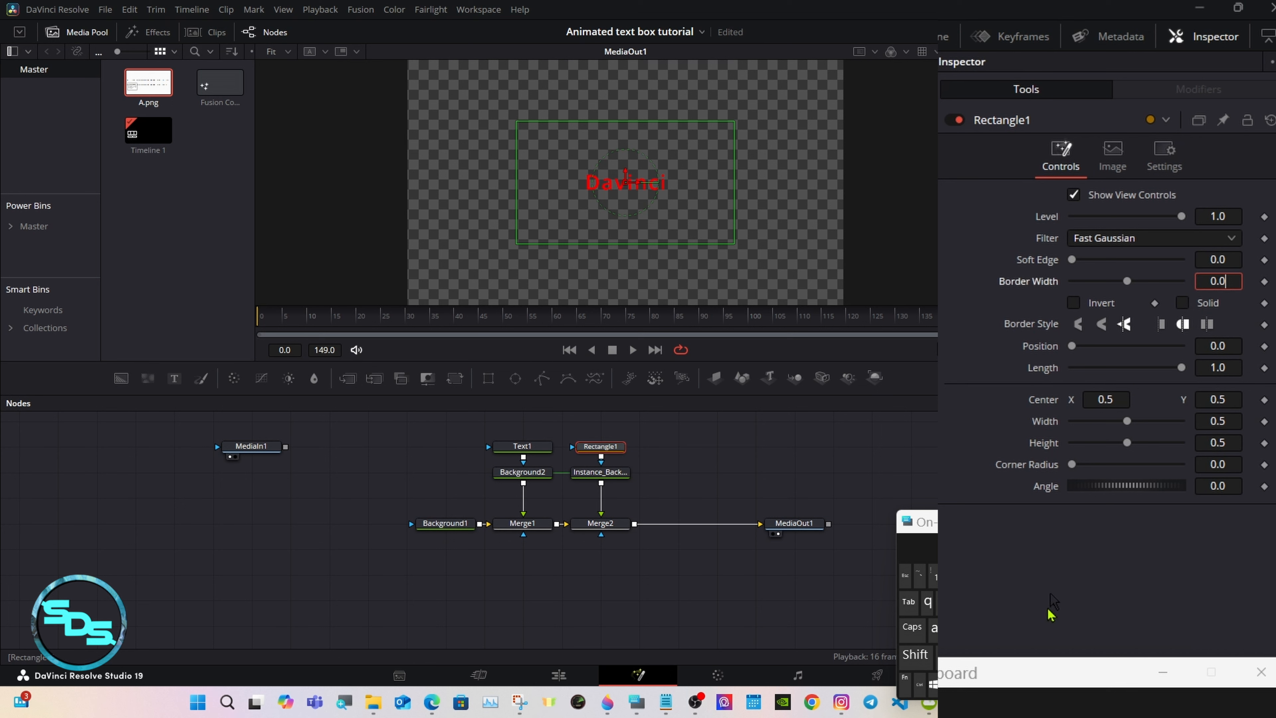
pyautogui.write('0')
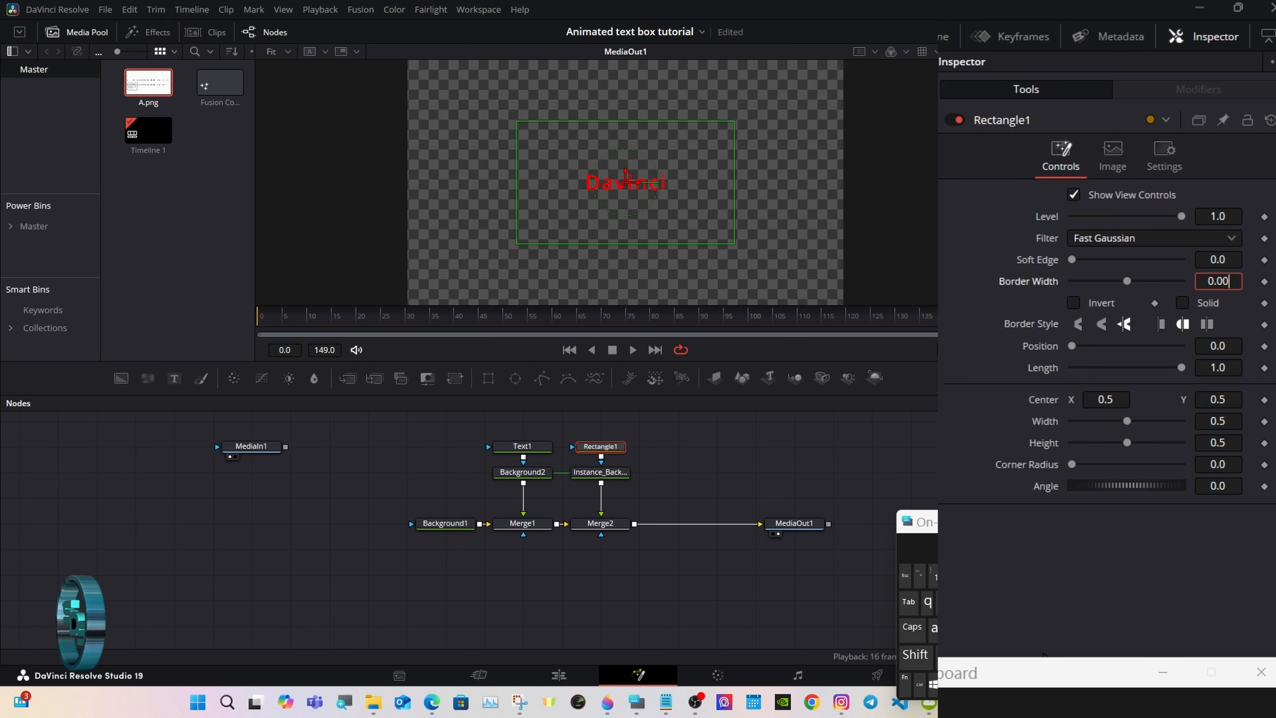
pyautogui.write('5')
pyautogui.press('Return')
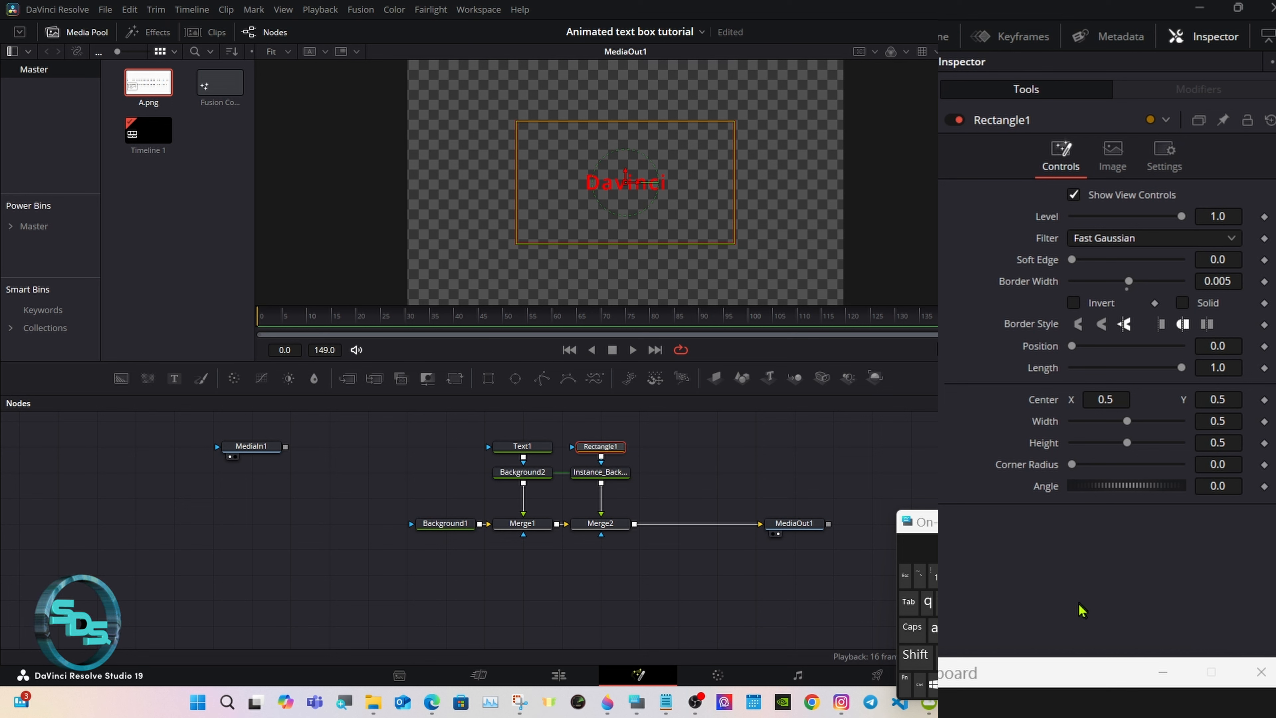
# - Set the corner radius of Rectangle1 to 0.25
pyautogui.click(1217, 464)
pyautogui.press('BackSpace')
pyautogui.write('25')
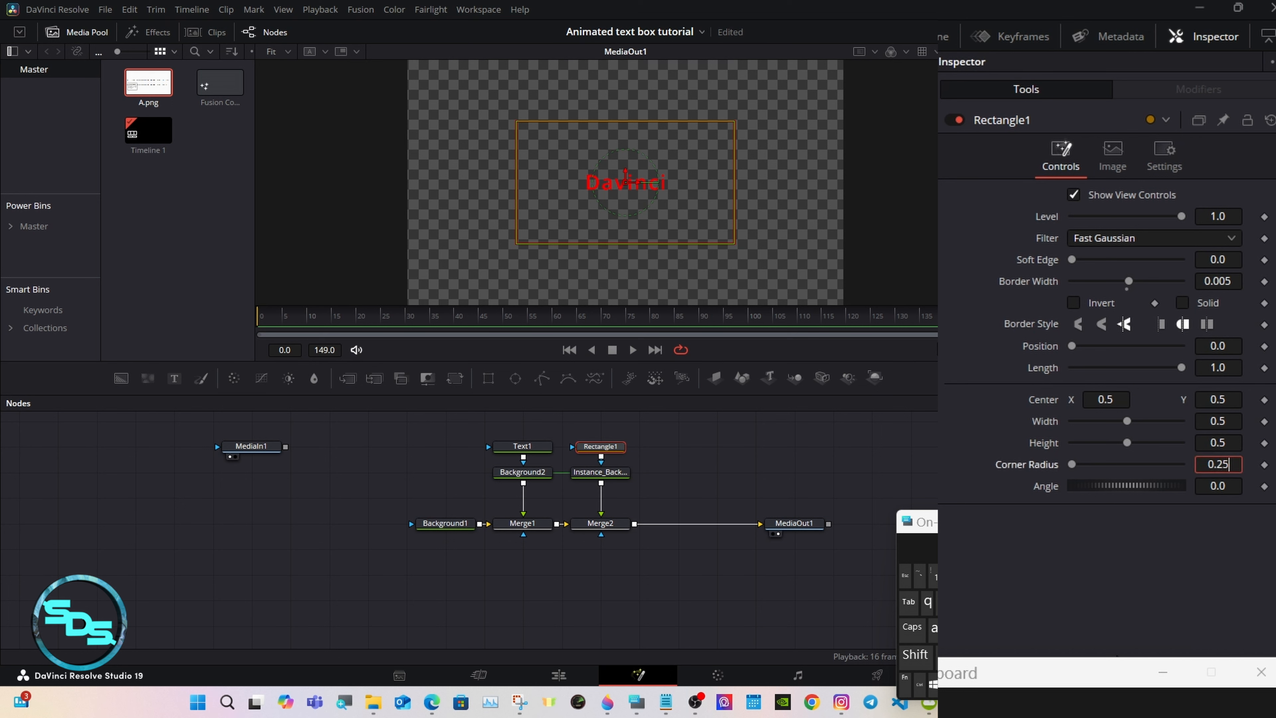
pyautogui.press('Tab')
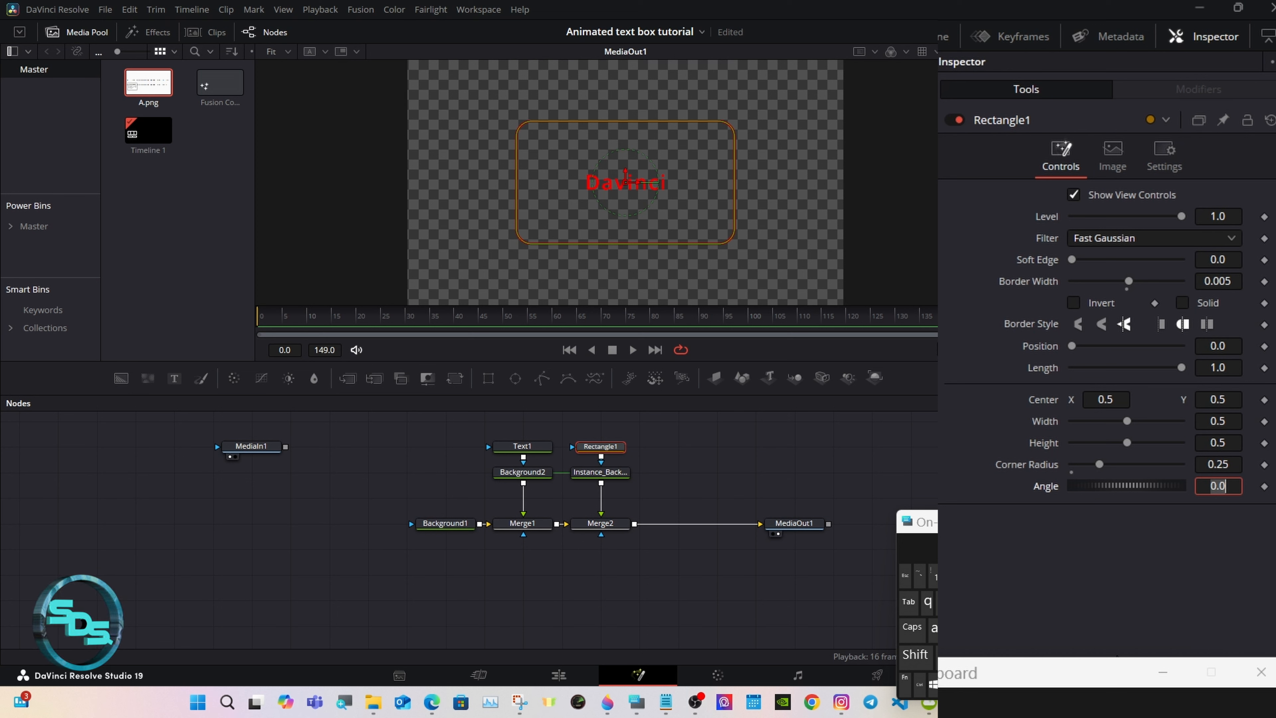
# - Move the On-Screen Keyboard window lower, away from the node graph and the Inspector settings
pyautogui.moveTo(989, 522); pyautogui.dragTo(941, 523)
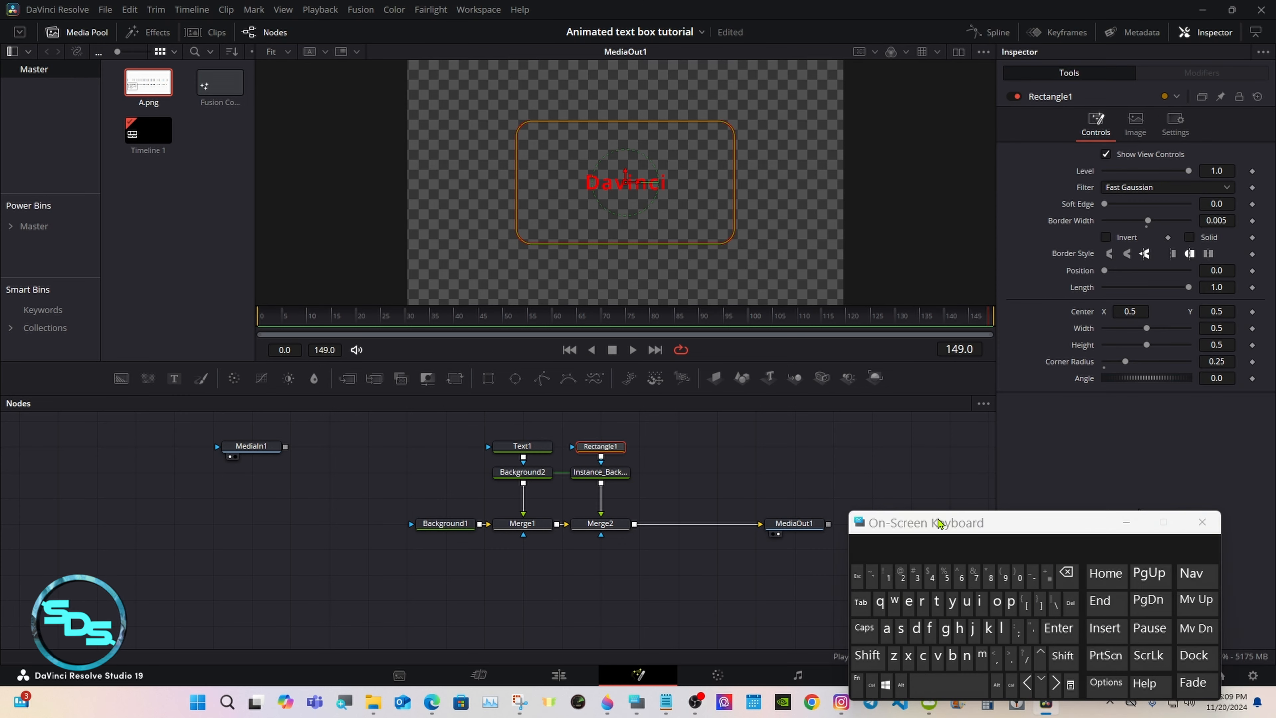
pyautogui.moveTo(940, 523); pyautogui.dragTo(986, 533)
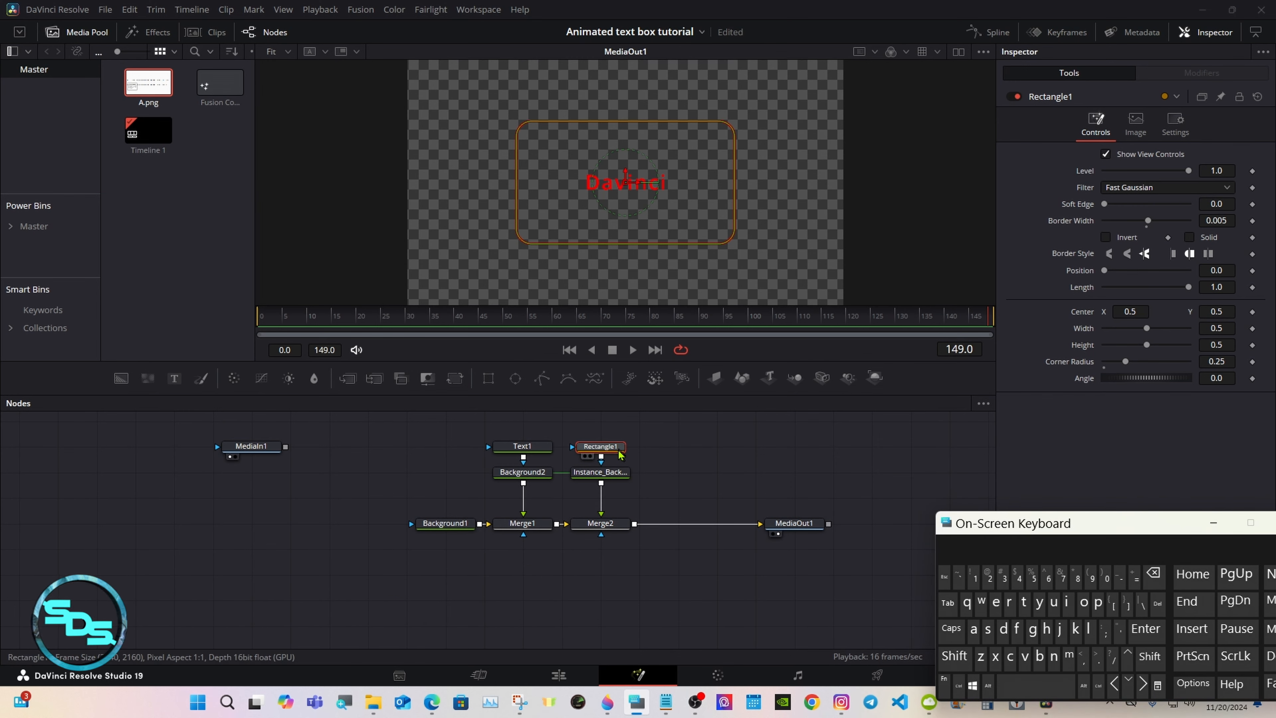
pyautogui.moveTo(968, 526); pyautogui.dragTo(964, 573)
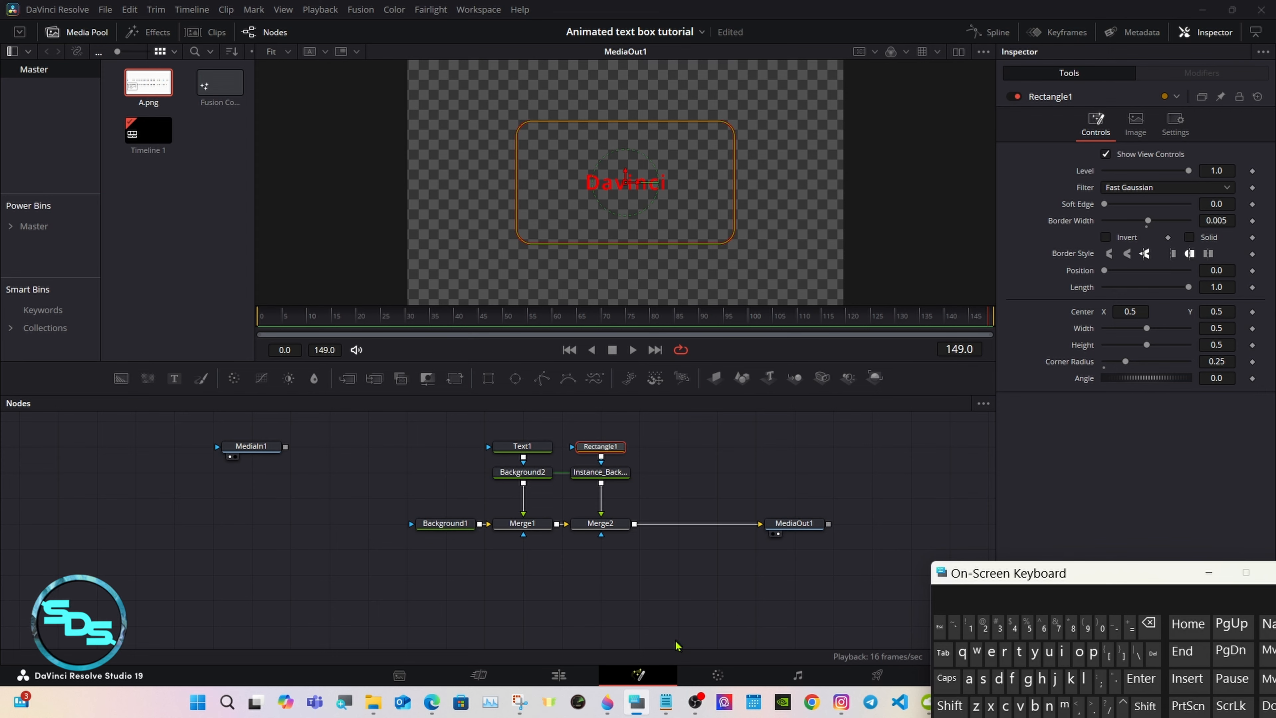
# - Switch to Notepad, copy the Width expression ending in /Text1.Output.Width)*1.15, and return to DaVinci Resolve
pyautogui.click(667, 700)
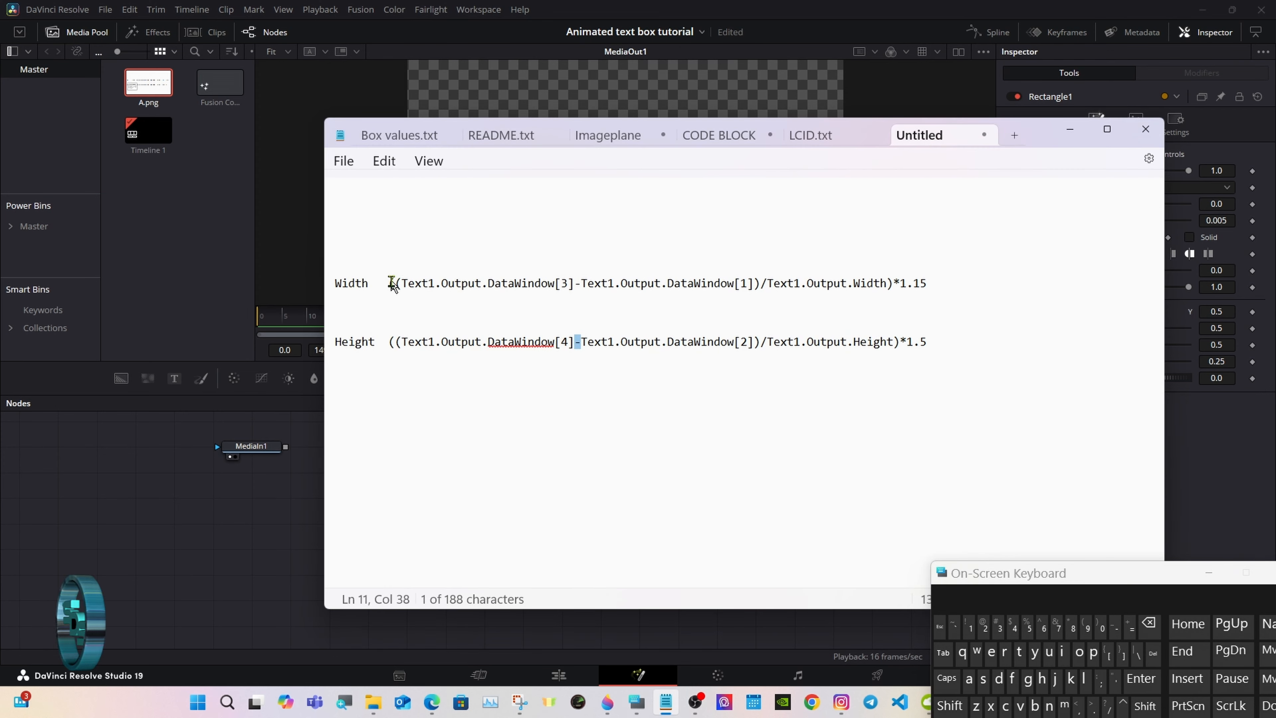
pyautogui.moveTo(392, 283); pyautogui.dragTo(927, 284)
pyautogui.rightClick(710, 285)
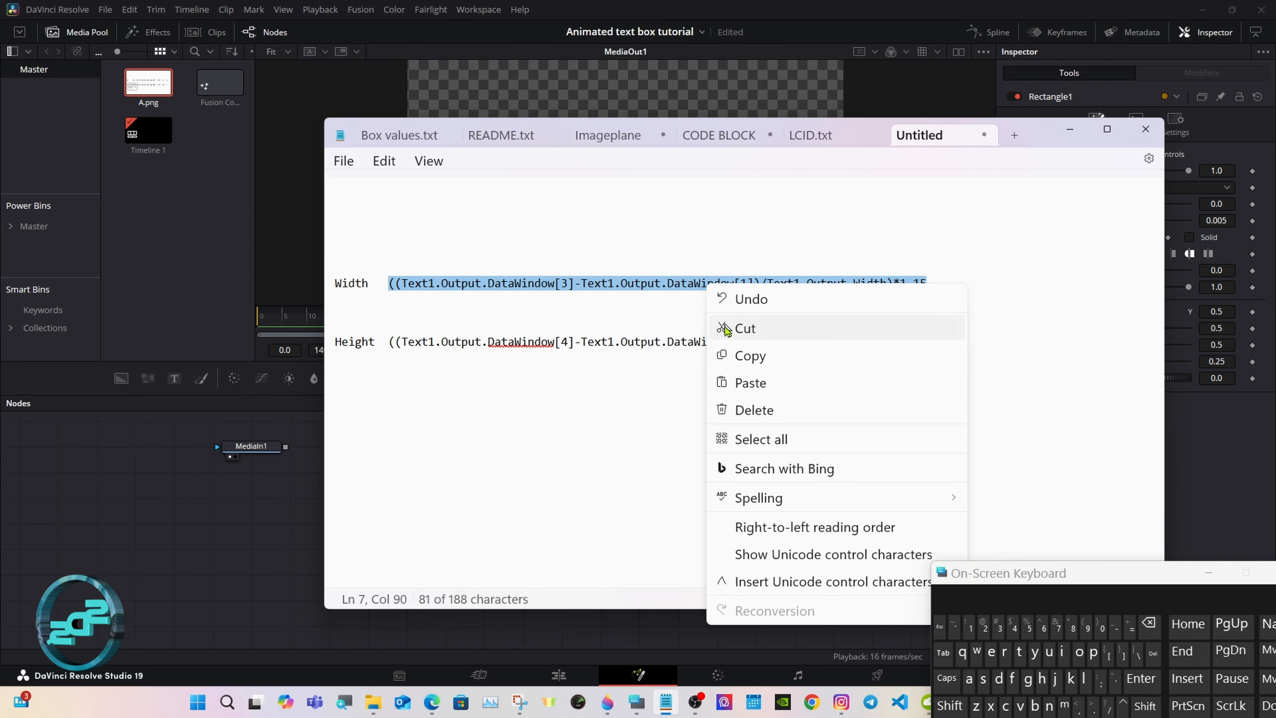
pyautogui.click(750, 356)
pyautogui.click(1080, 129)
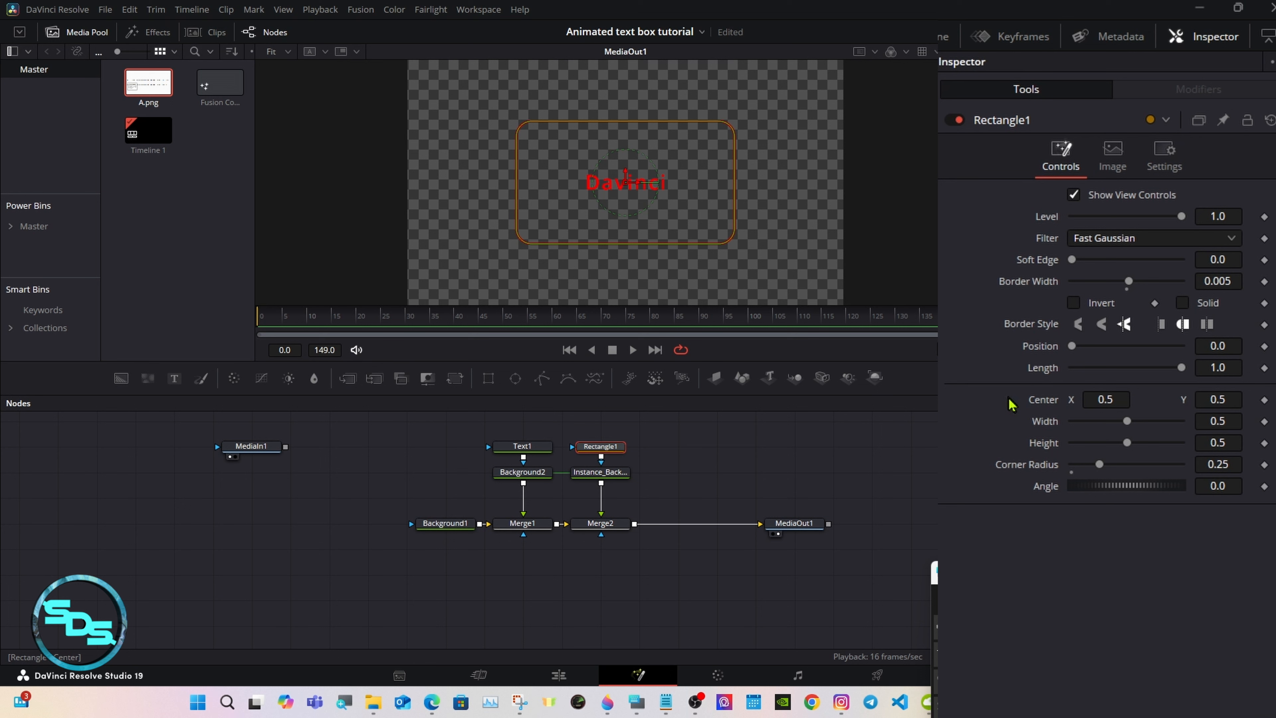
# - Add the expression ((Text1.Output.DataWindow[3]-Text1.Output.DataWindow[1])/Text1.Output.Width)*1.15 to the Width of Rectangle1
pyautogui.rightClick(1045, 425)
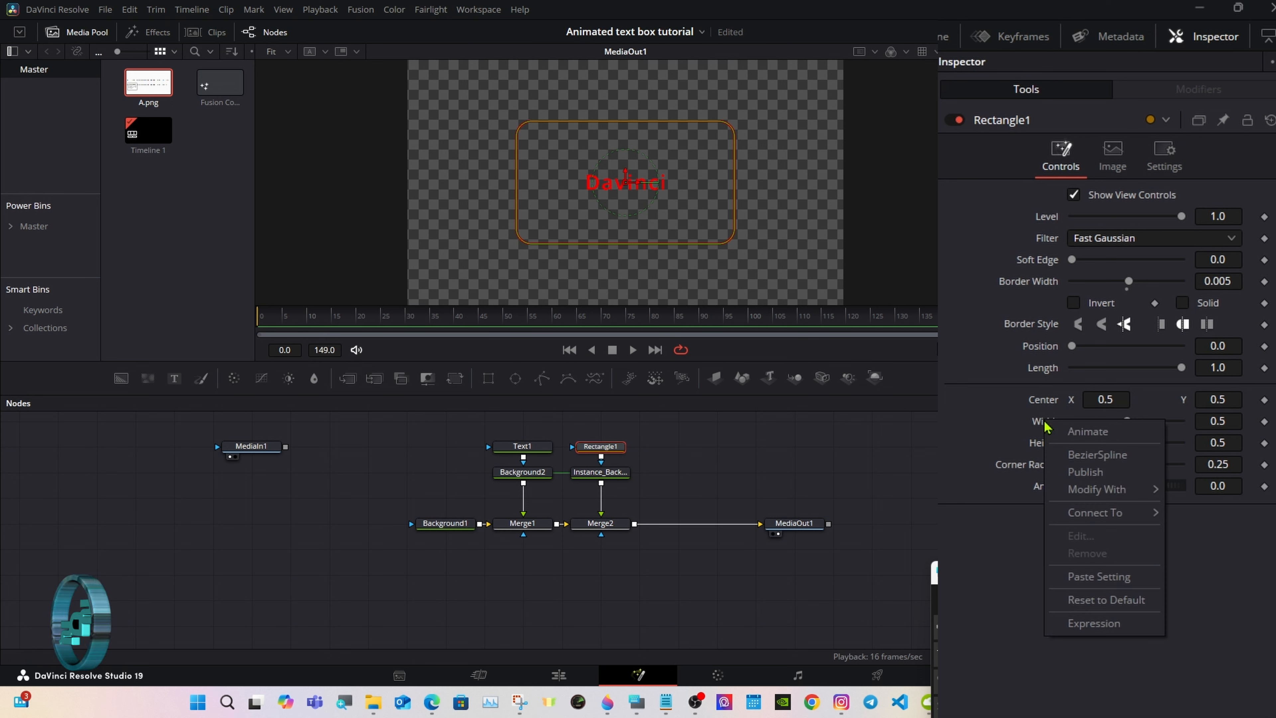
pyautogui.click(1085, 624)
pyautogui.click(1113, 441)
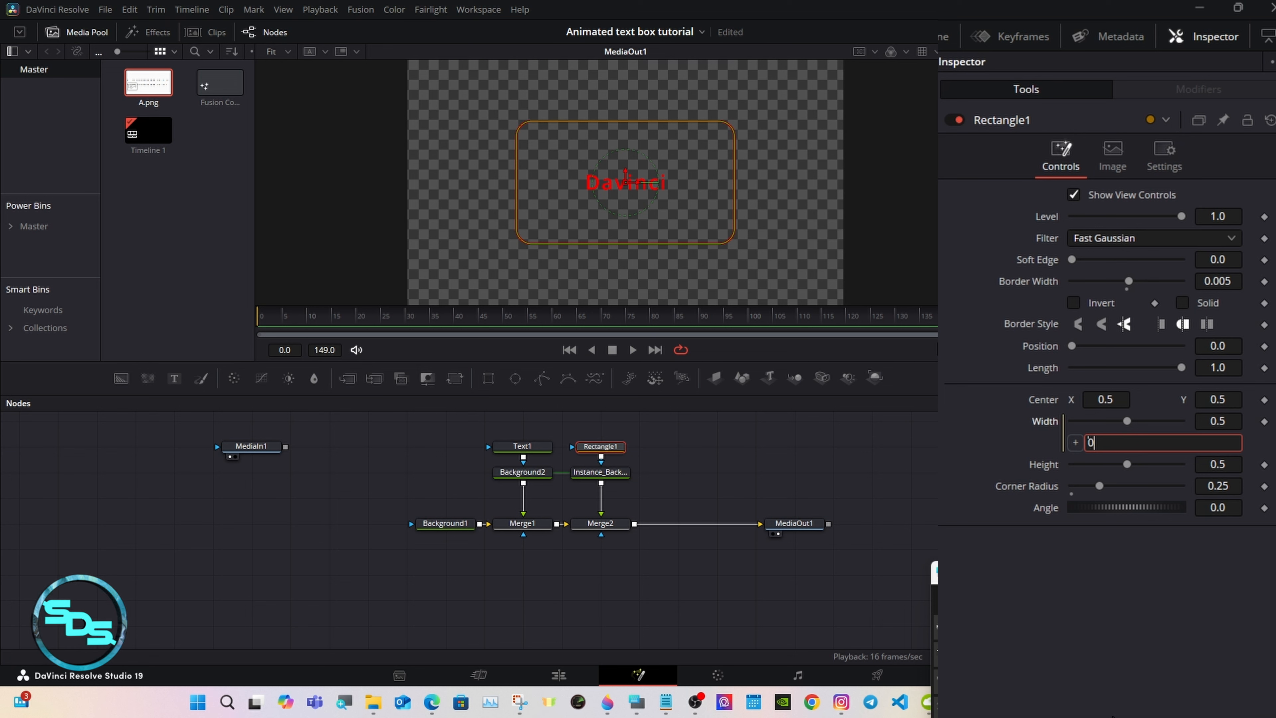
pyautogui.rightClick(1105, 445)
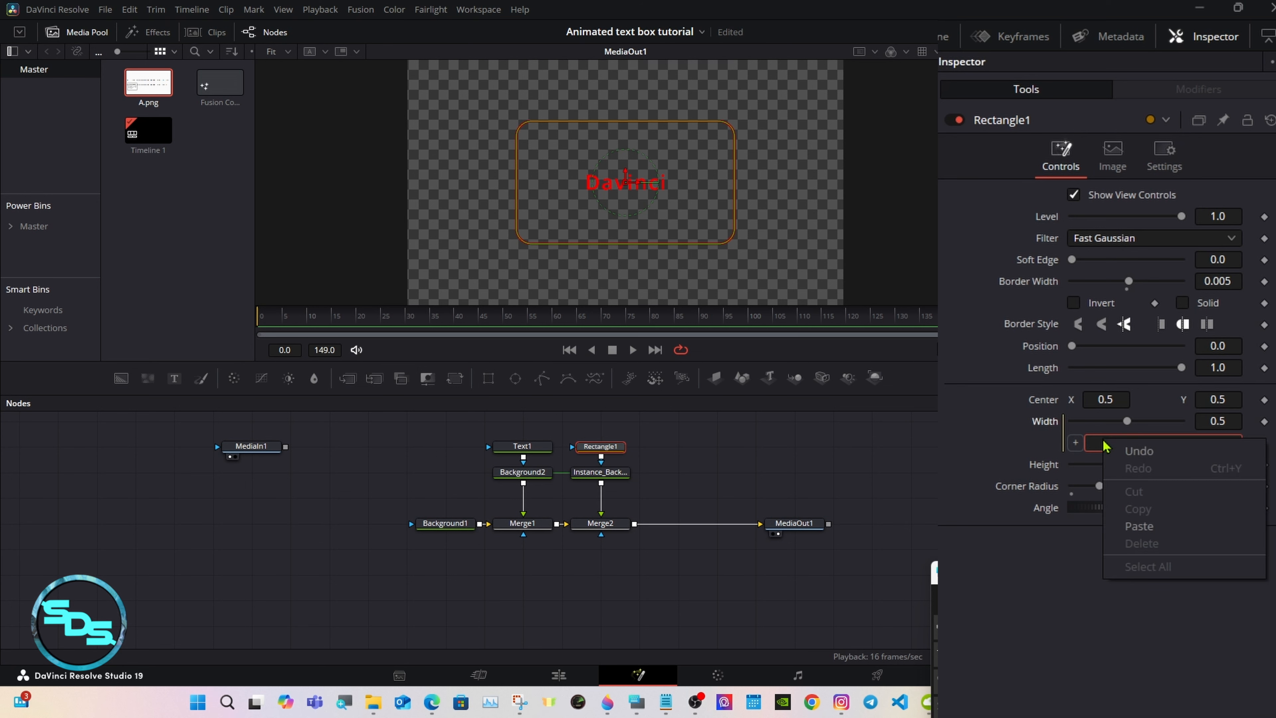
pyautogui.click(1137, 526)
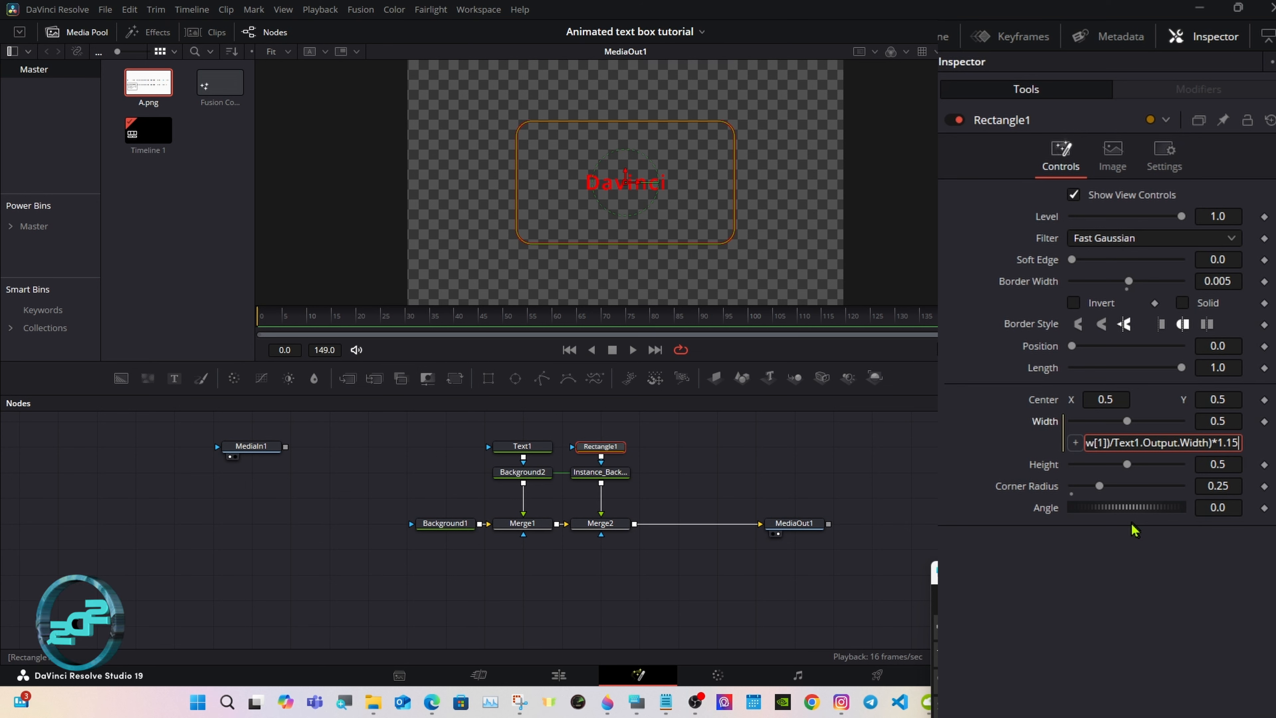
pyautogui.press('Return')
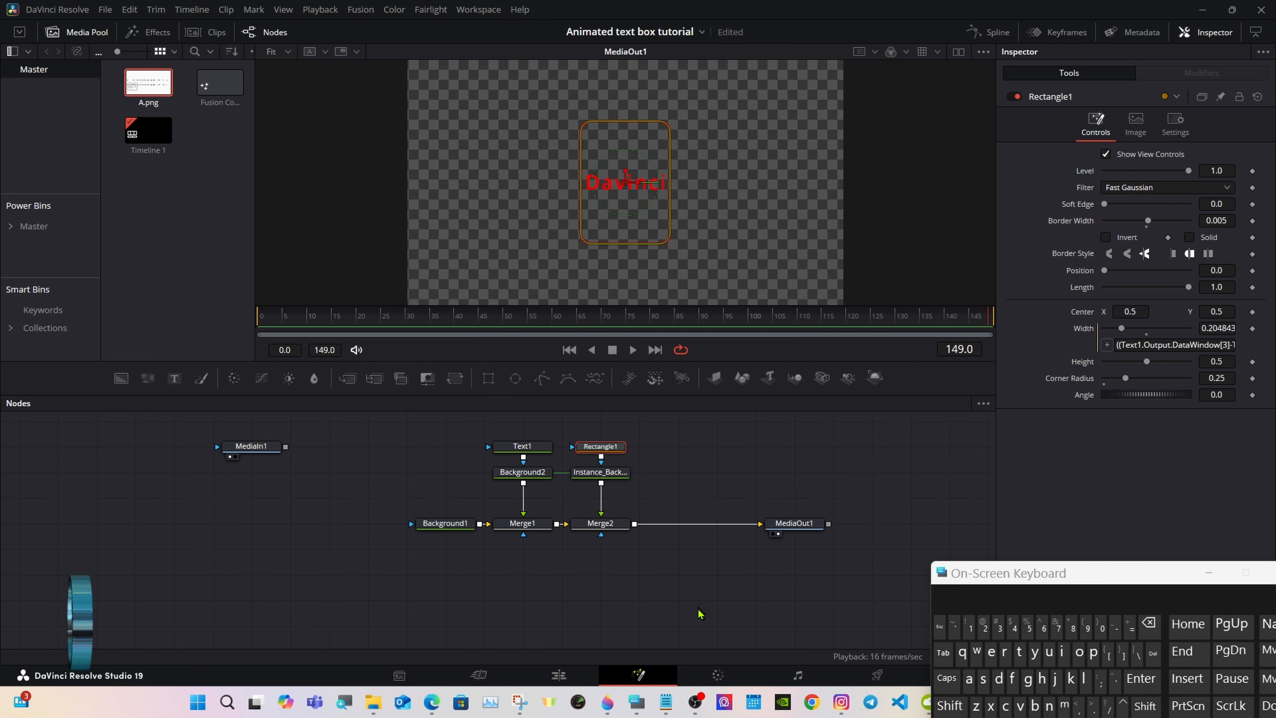
# - Switch to Notepad, copy the Height expression ending in /Text1.Output.Height)*1.5, and return to DaVinci Resolve
pyautogui.click(666, 703)
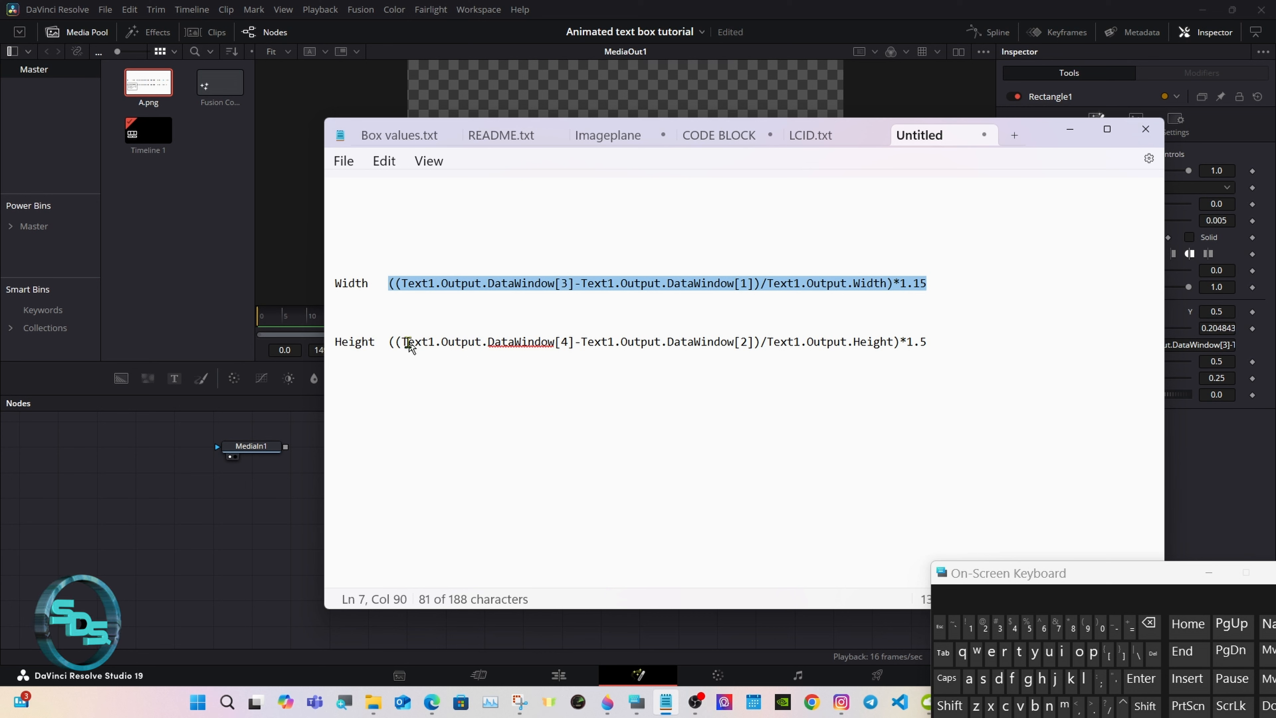
pyautogui.moveTo(389, 344); pyautogui.dragTo(933, 348)
pyautogui.rightClick(671, 350)
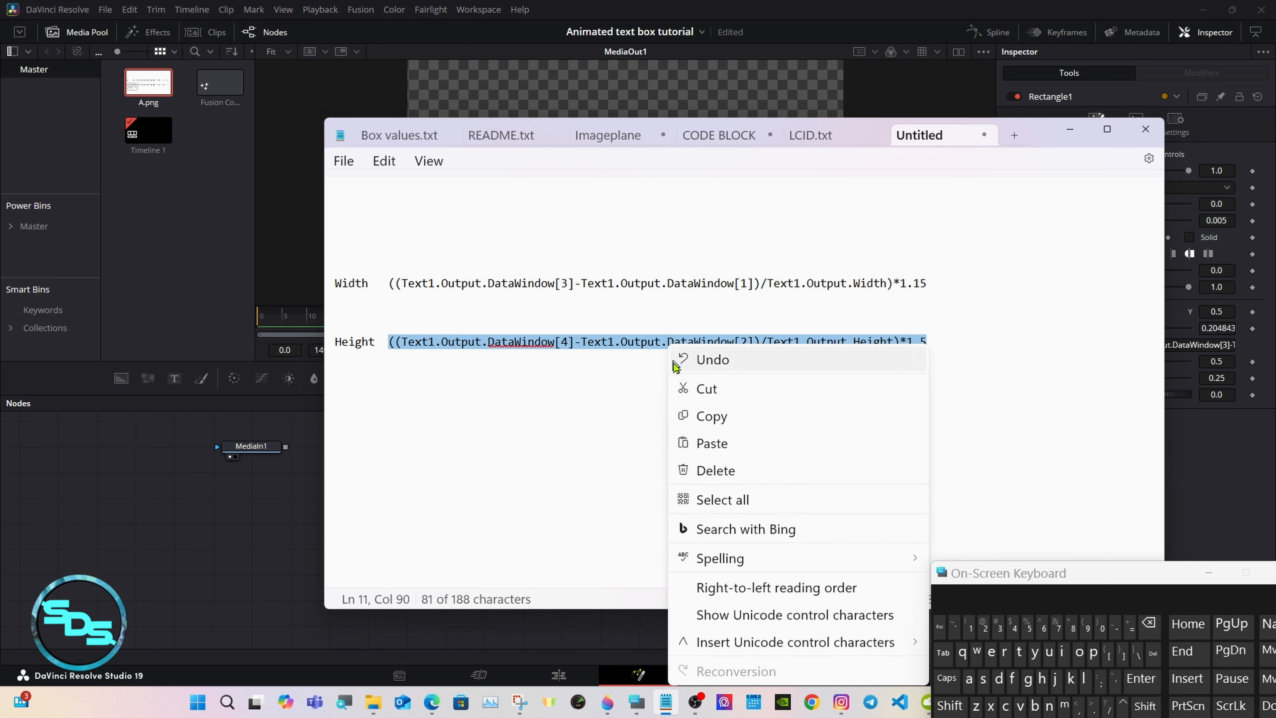
pyautogui.click(704, 419)
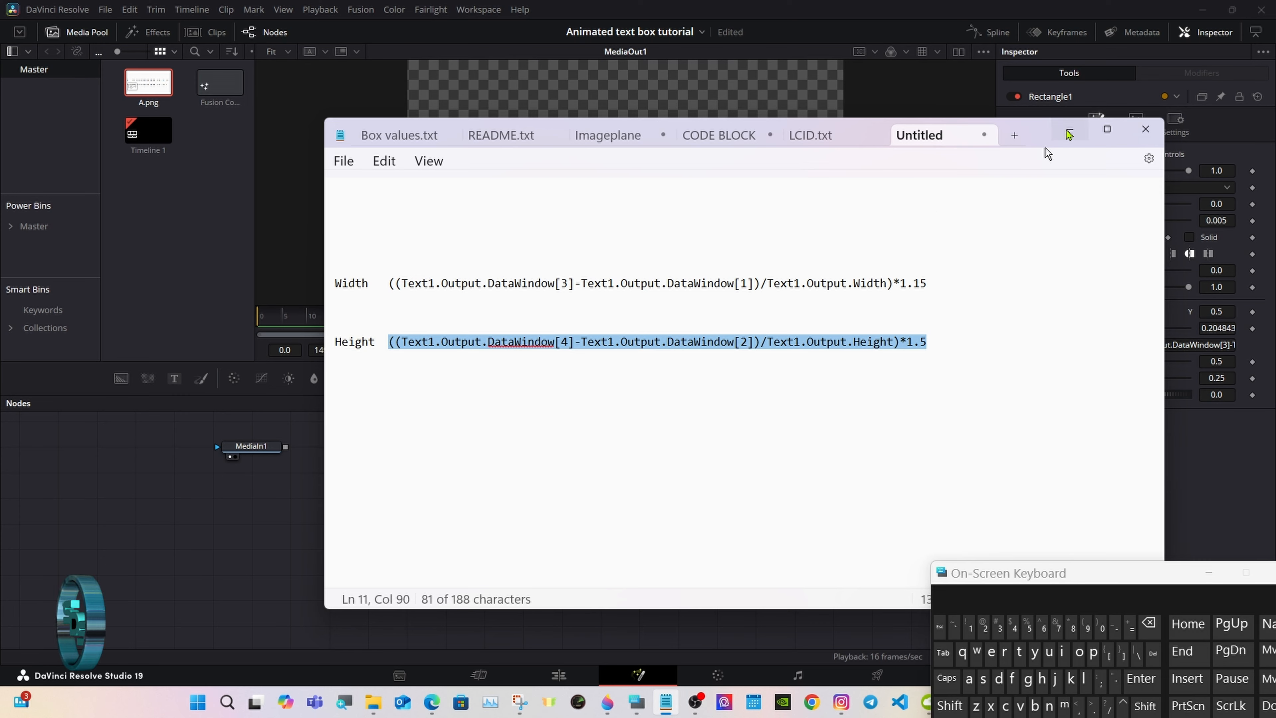
pyautogui.click(1070, 129)
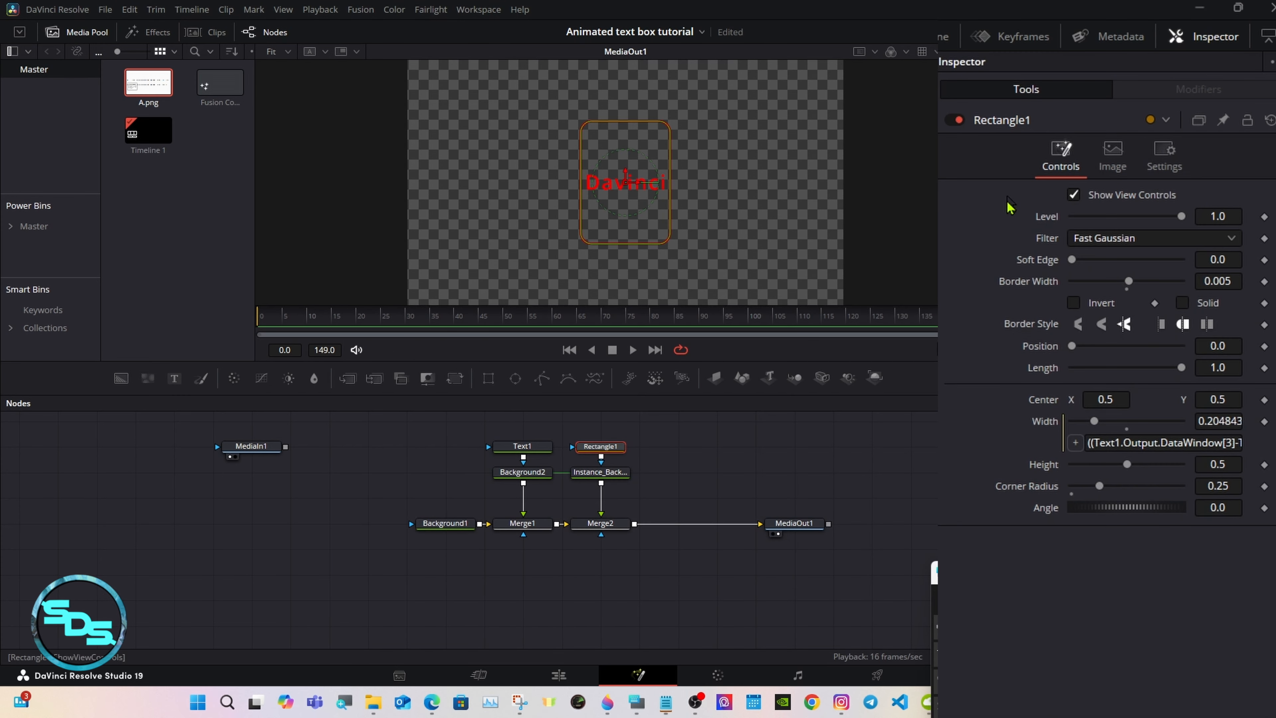
# - Add the expression ((Text1.Output.DataWindow[4]-Text1.Output.DataWindow[2])/Text1.Output.Height)*1.5 to the Height of Rectangle1
pyautogui.rightClick(1040, 468)
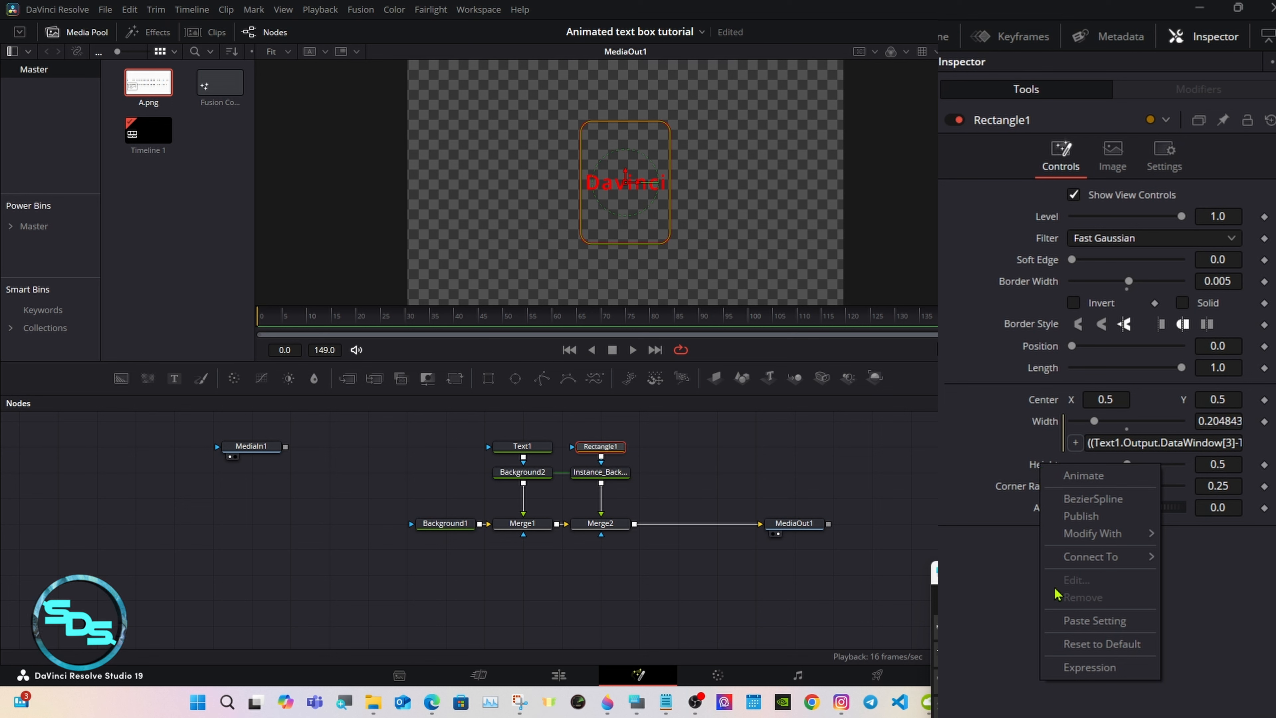
pyautogui.click(1077, 668)
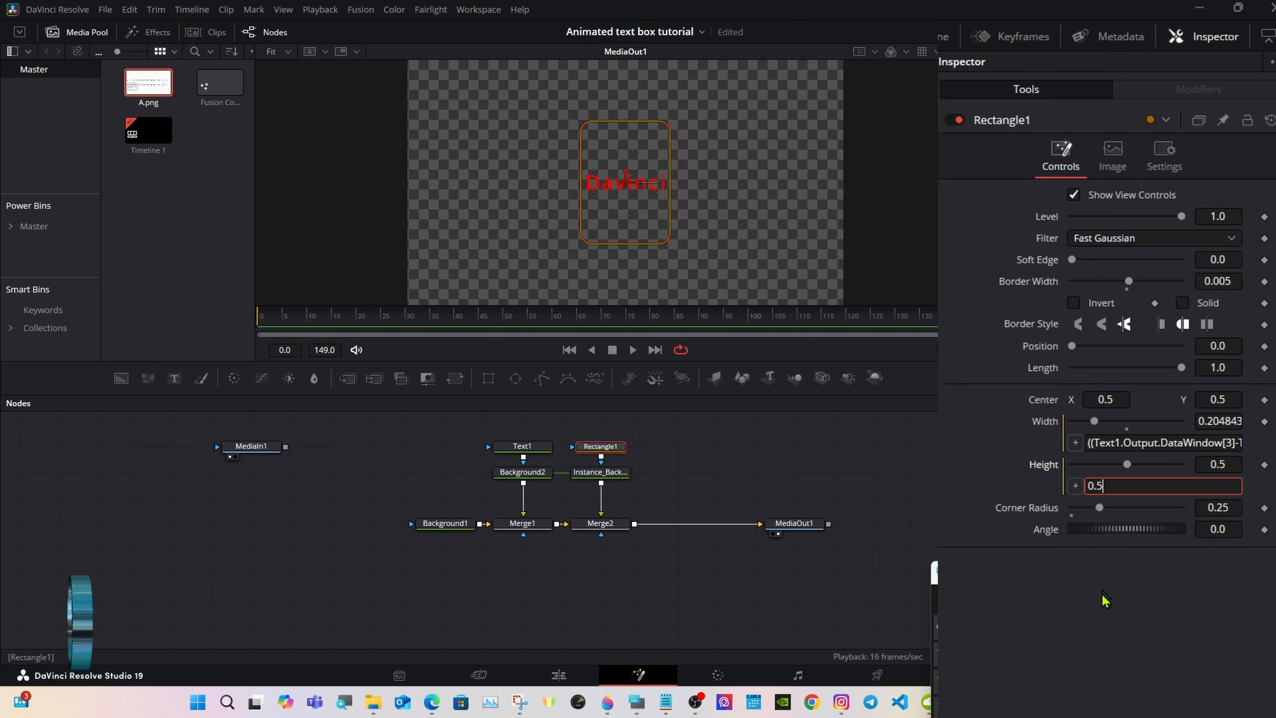
pyautogui.press('BackSpace')
pyautogui.press('BackSpace')
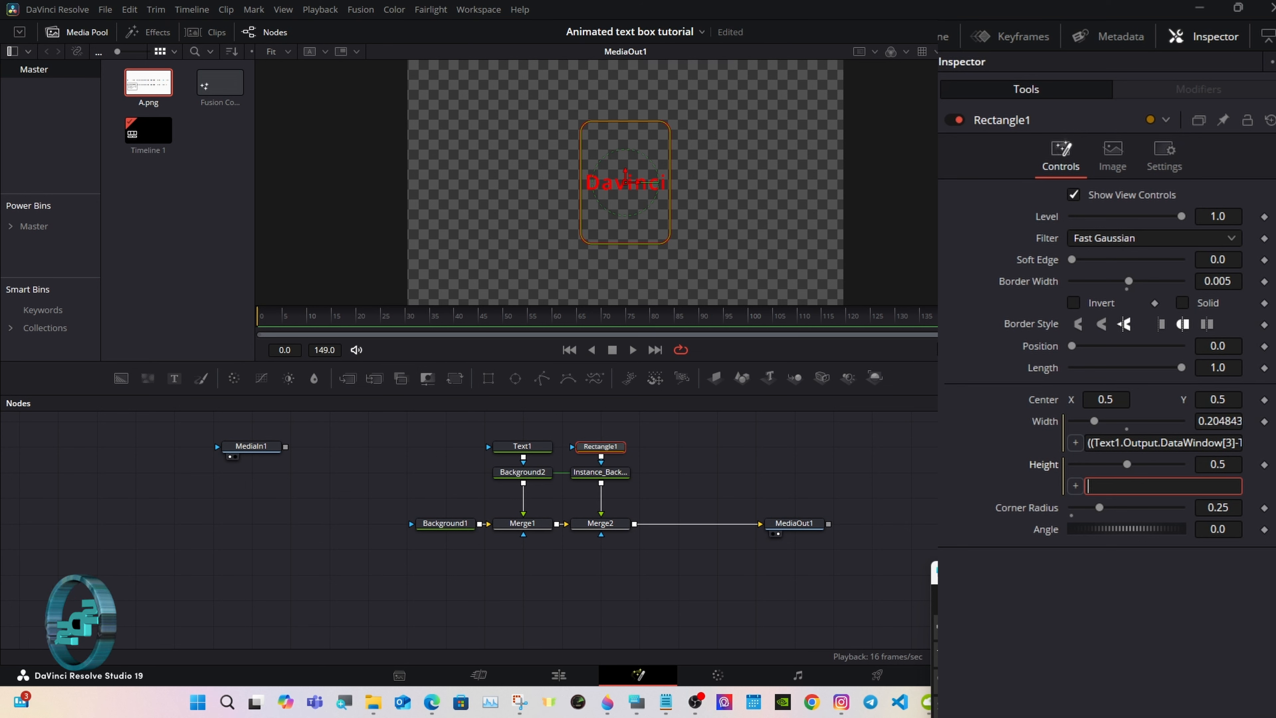
pyautogui.rightClick(1110, 487)
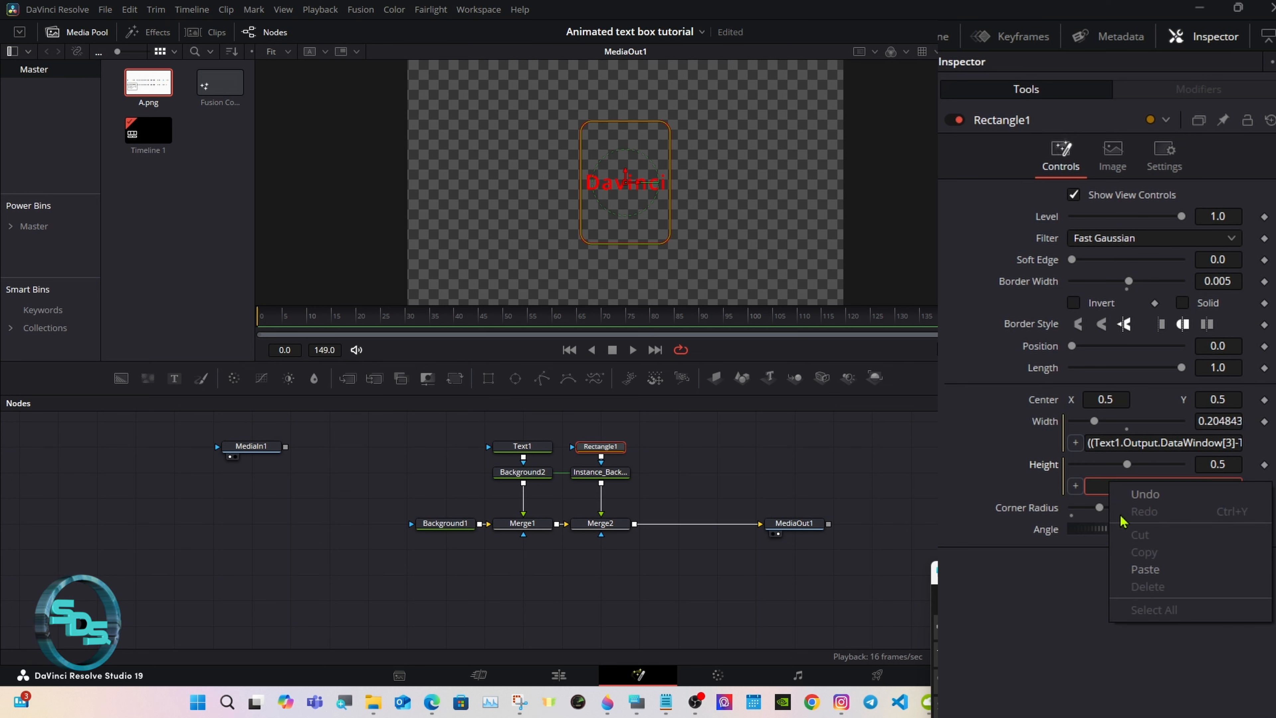
pyautogui.click(1145, 569)
pyautogui.press('Return')
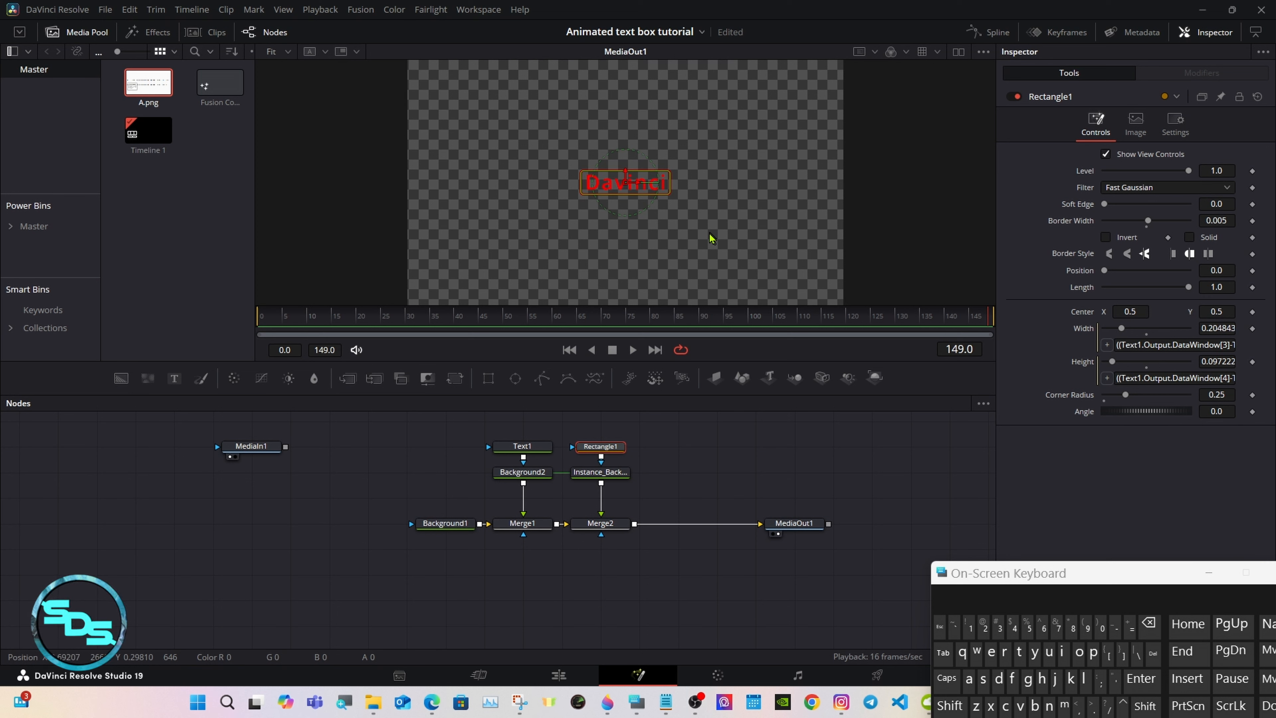
# - Move the MediaOut1 node slightly farther from Merge2 and select Merge2
pyautogui.click(831, 440)
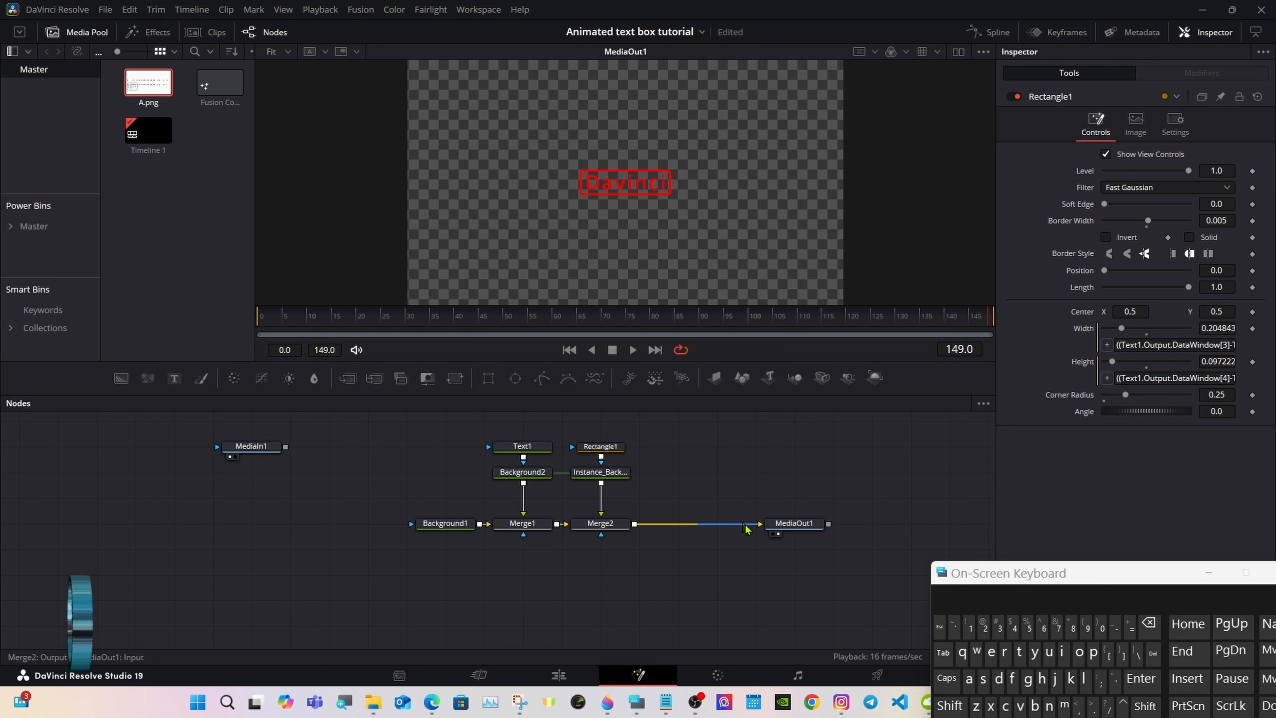
pyautogui.moveTo(784, 523); pyautogui.dragTo(824, 524)
pyautogui.click(585, 528)
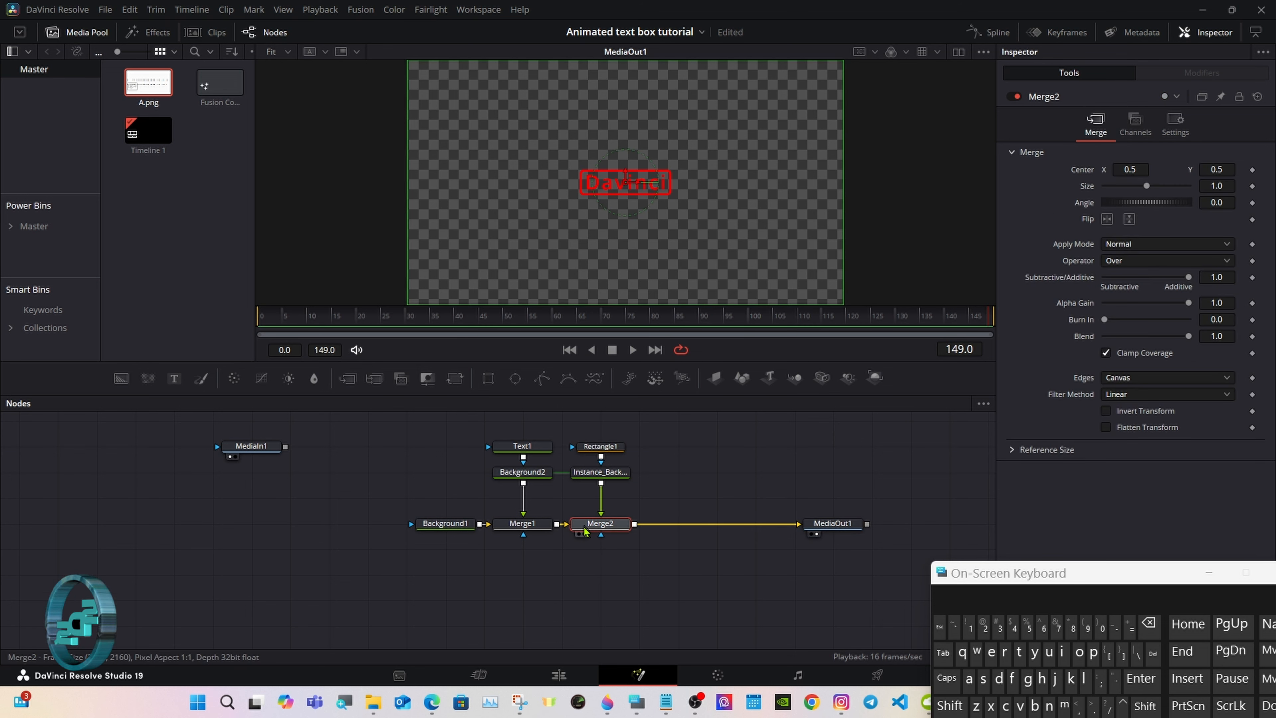
# - Insert a Transform node between Merge2 and MediaOut1, space it out from Merge2, and rename it Group Controls
pyautogui.click(456, 379)
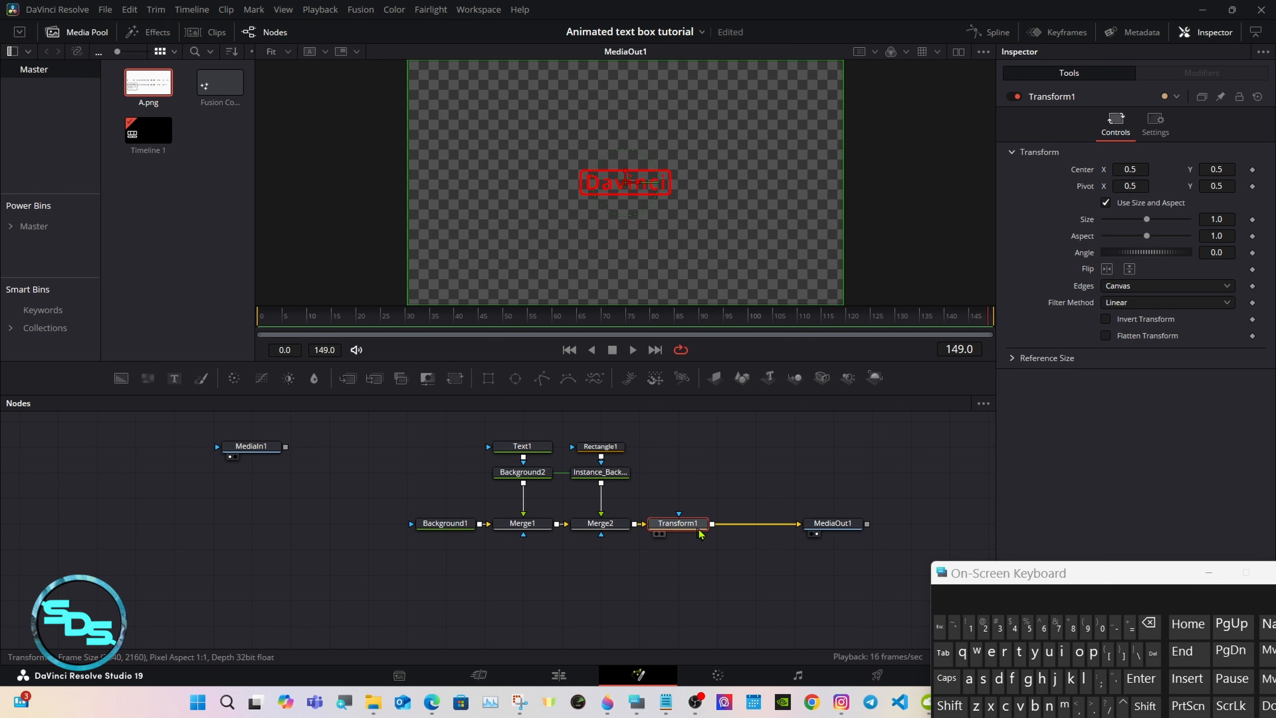
pyautogui.moveTo(682, 529); pyautogui.dragTo(700, 527)
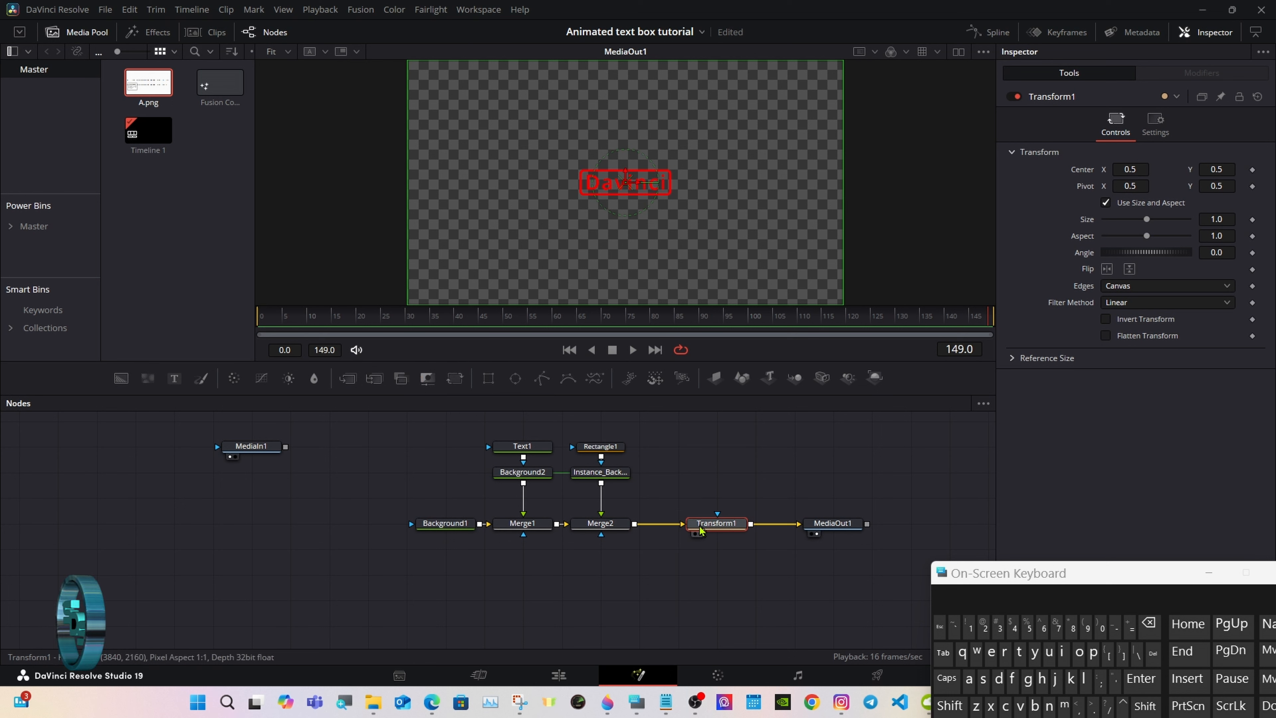
pyautogui.rightClick(701, 529)
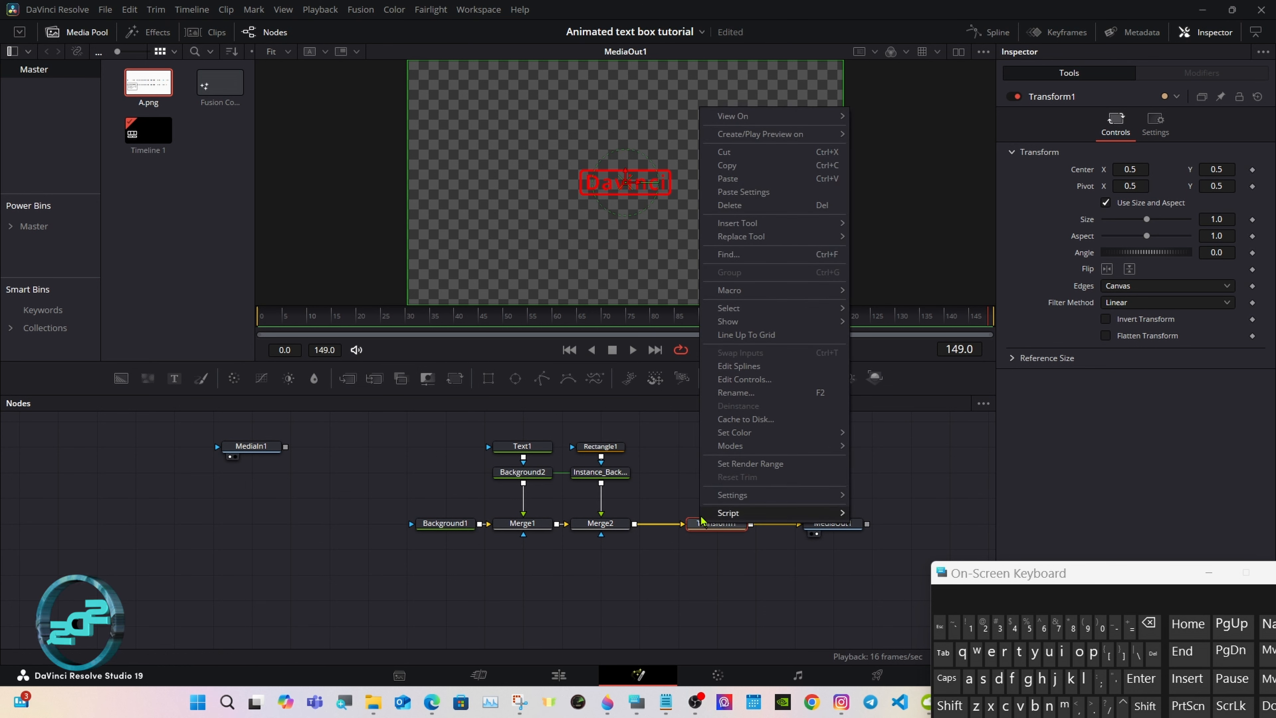
pyautogui.click(729, 398)
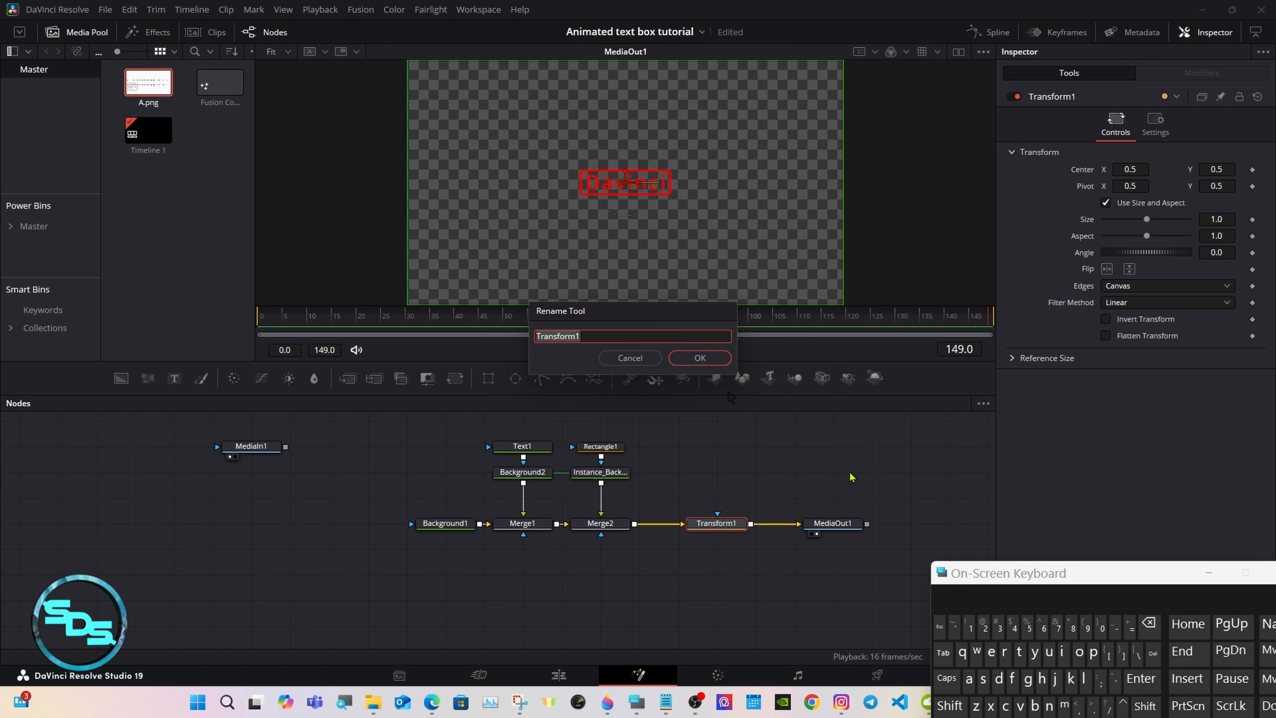
pyautogui.write('Group')
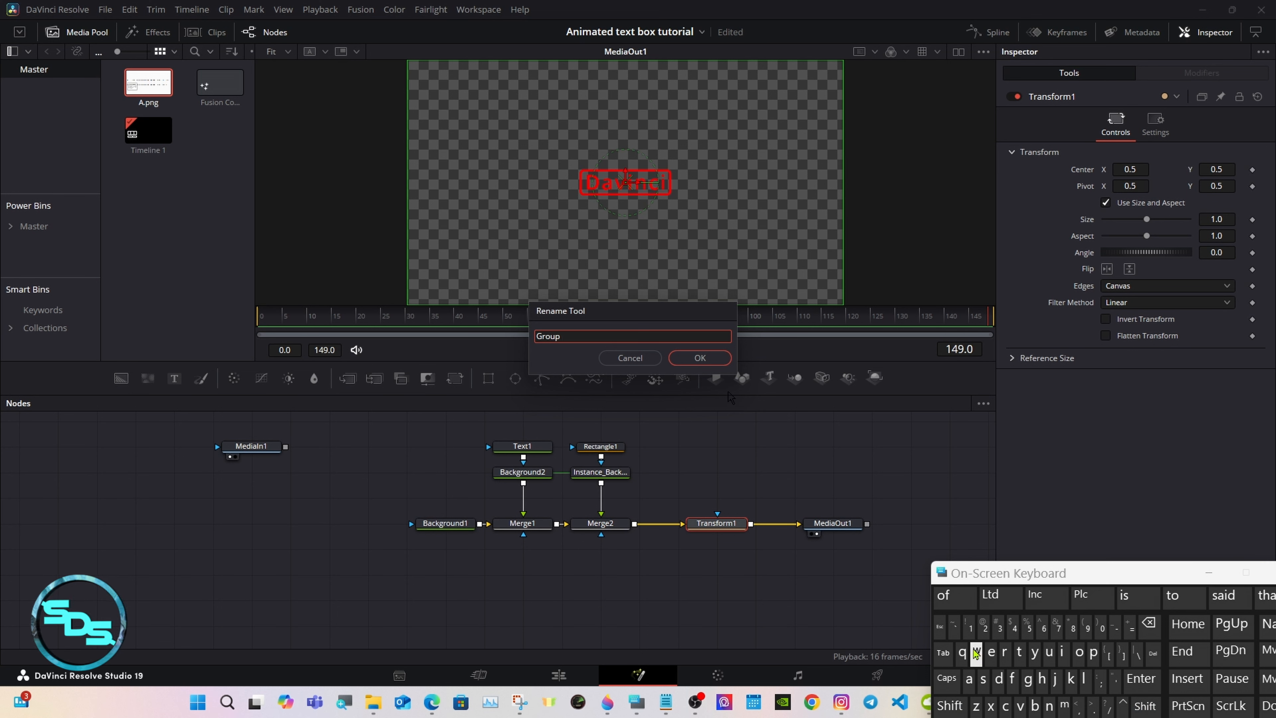
pyautogui.write(' Con')
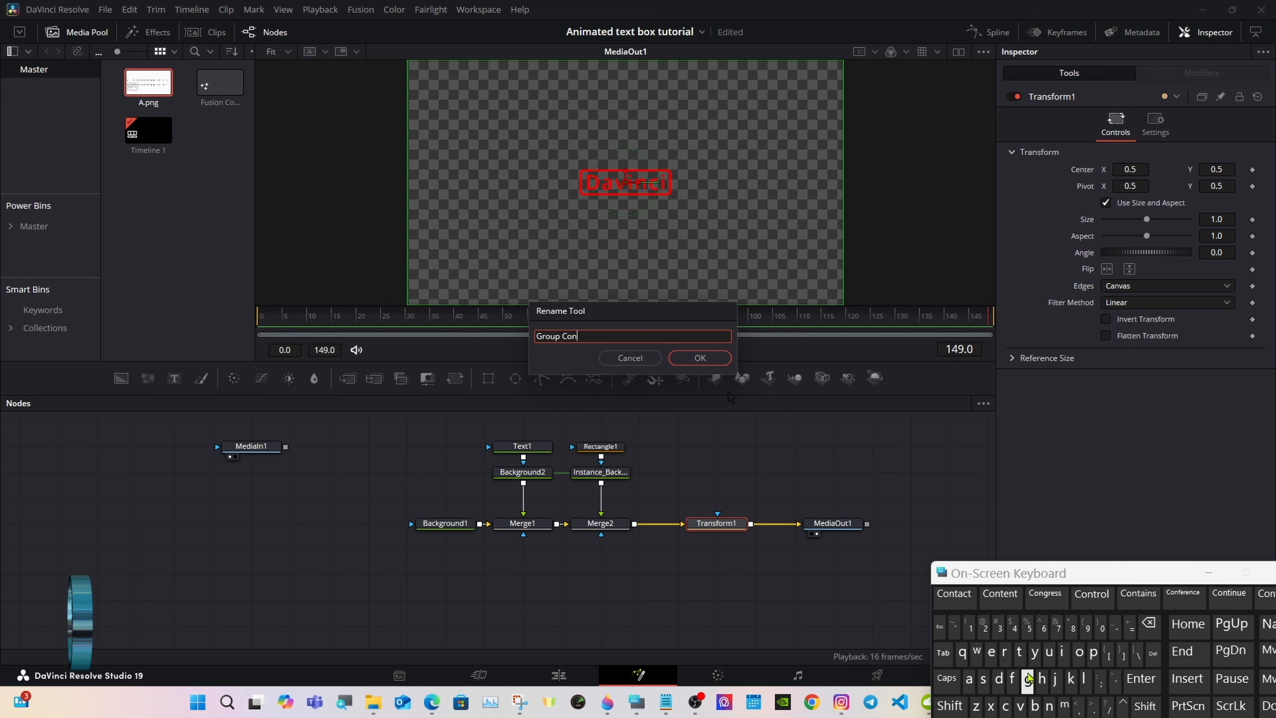
pyautogui.write('t')
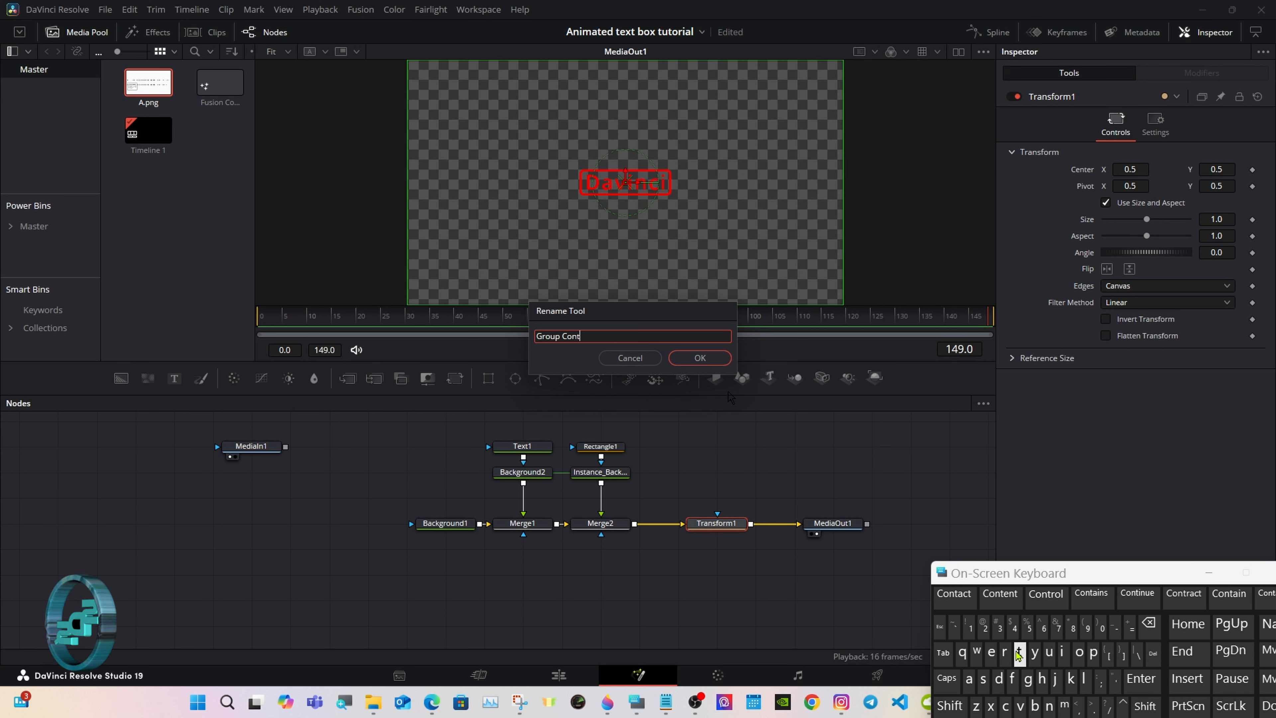
pyautogui.write('r')
pyautogui.click(1093, 596)
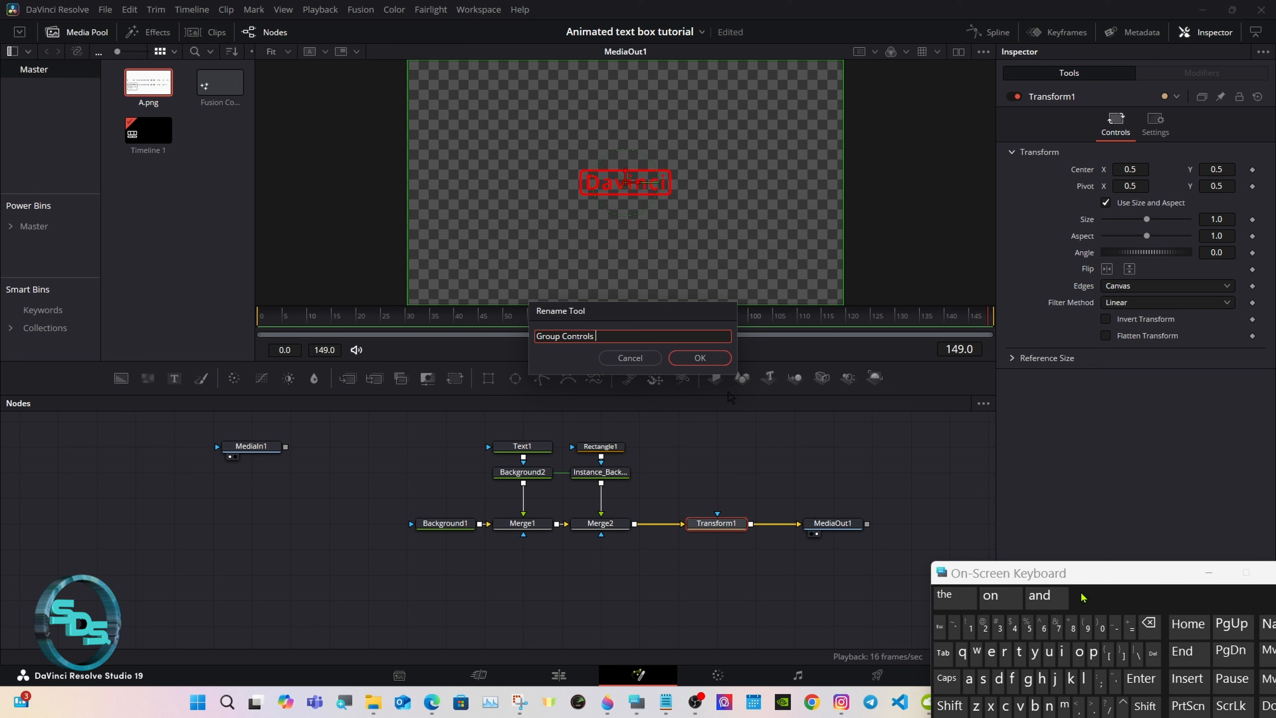
pyautogui.click(702, 359)
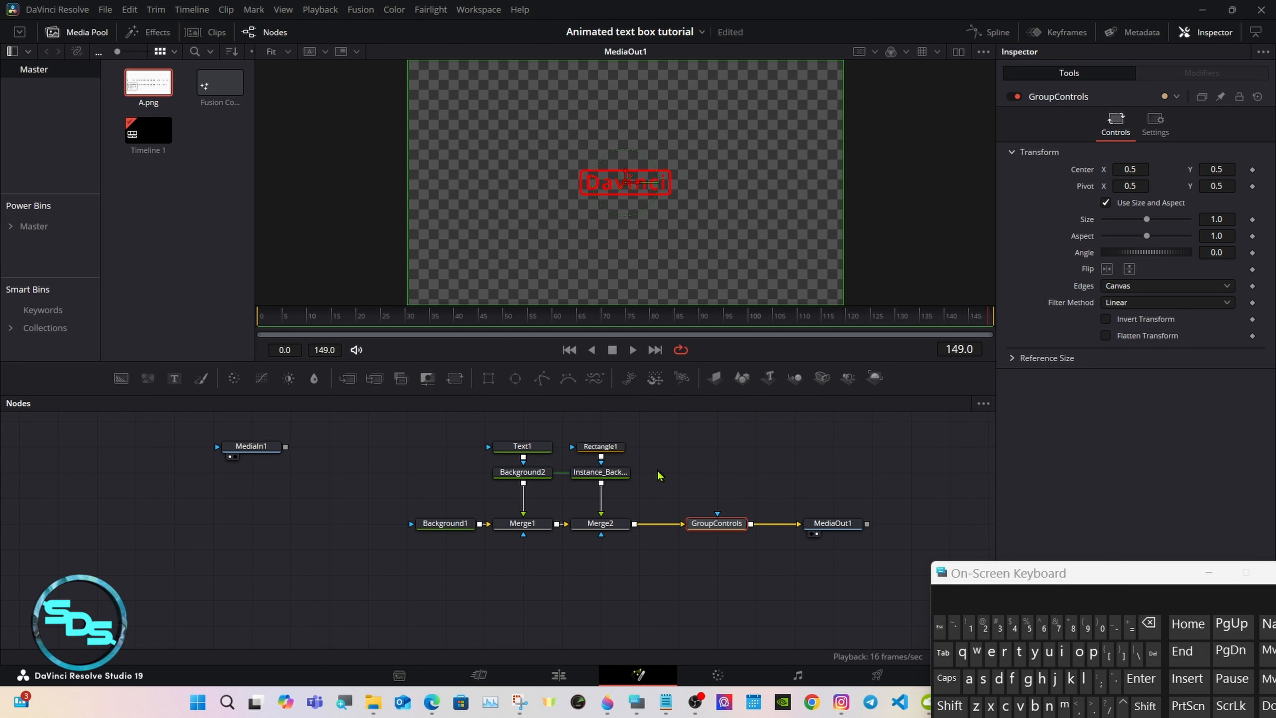
# - Rename the Background2 node as Color
pyautogui.click(523, 477)
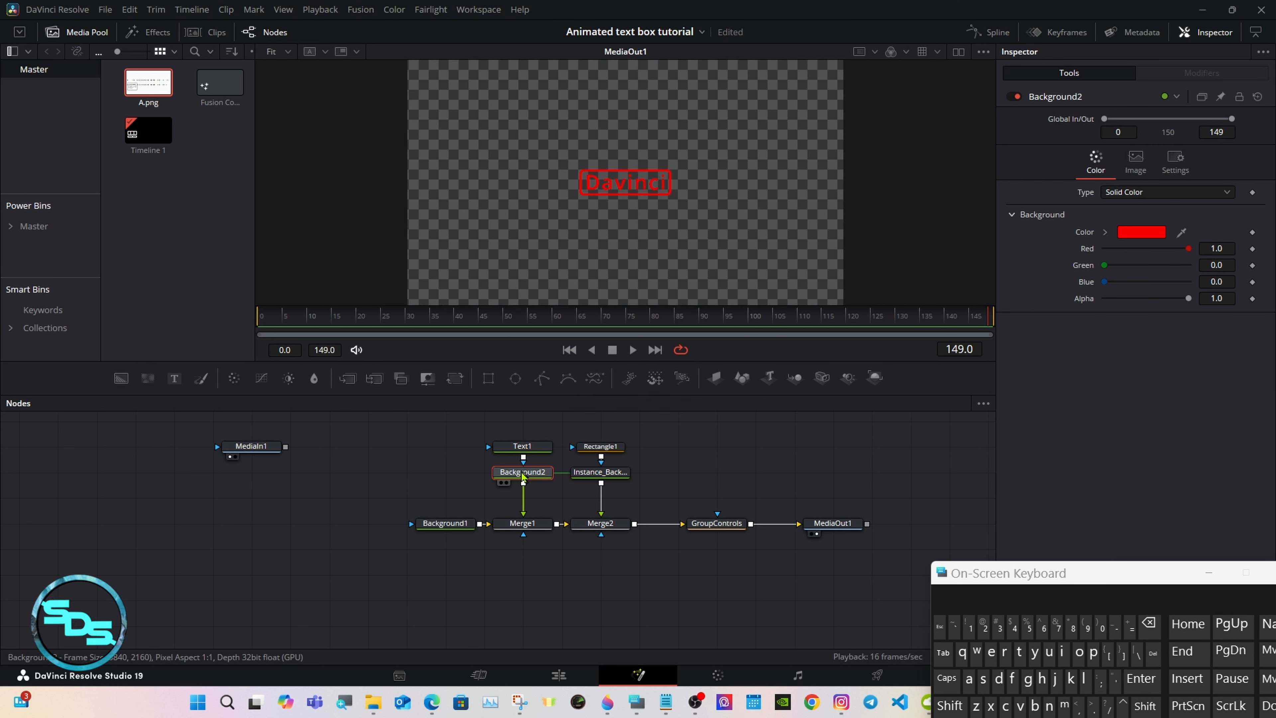
pyautogui.rightClick(523, 477)
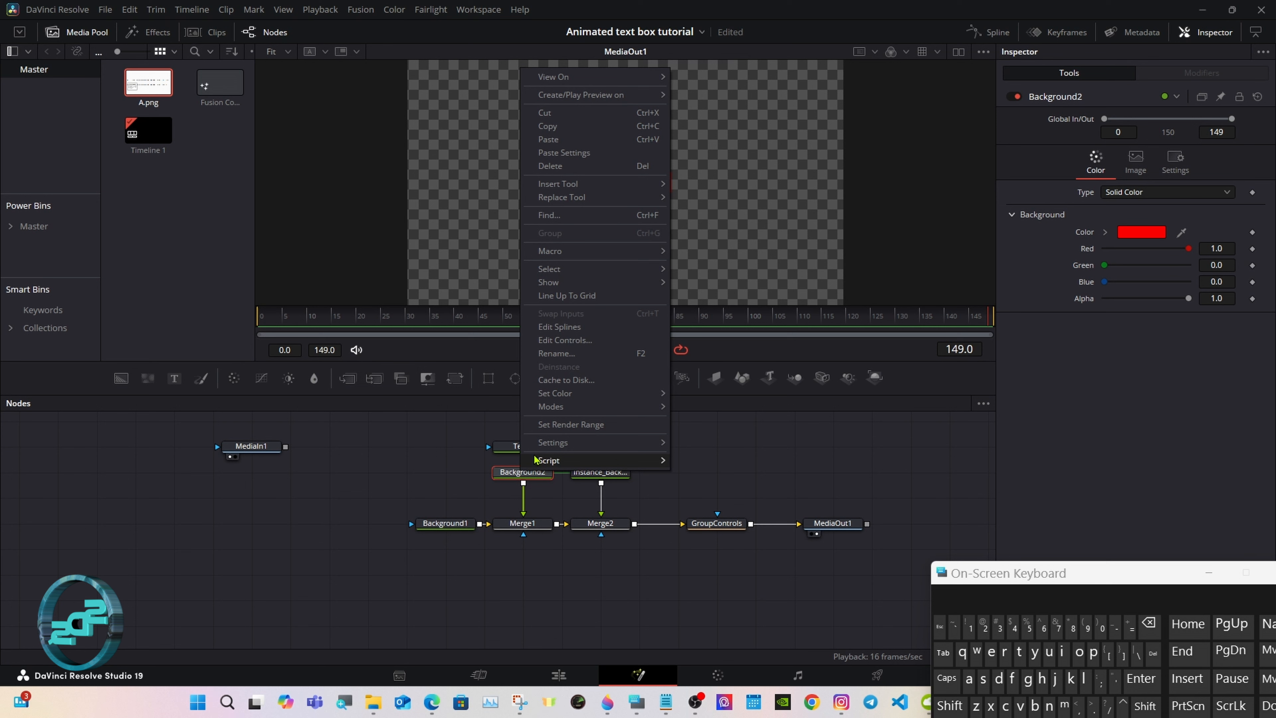
pyautogui.click(550, 367)
pyautogui.click(949, 705)
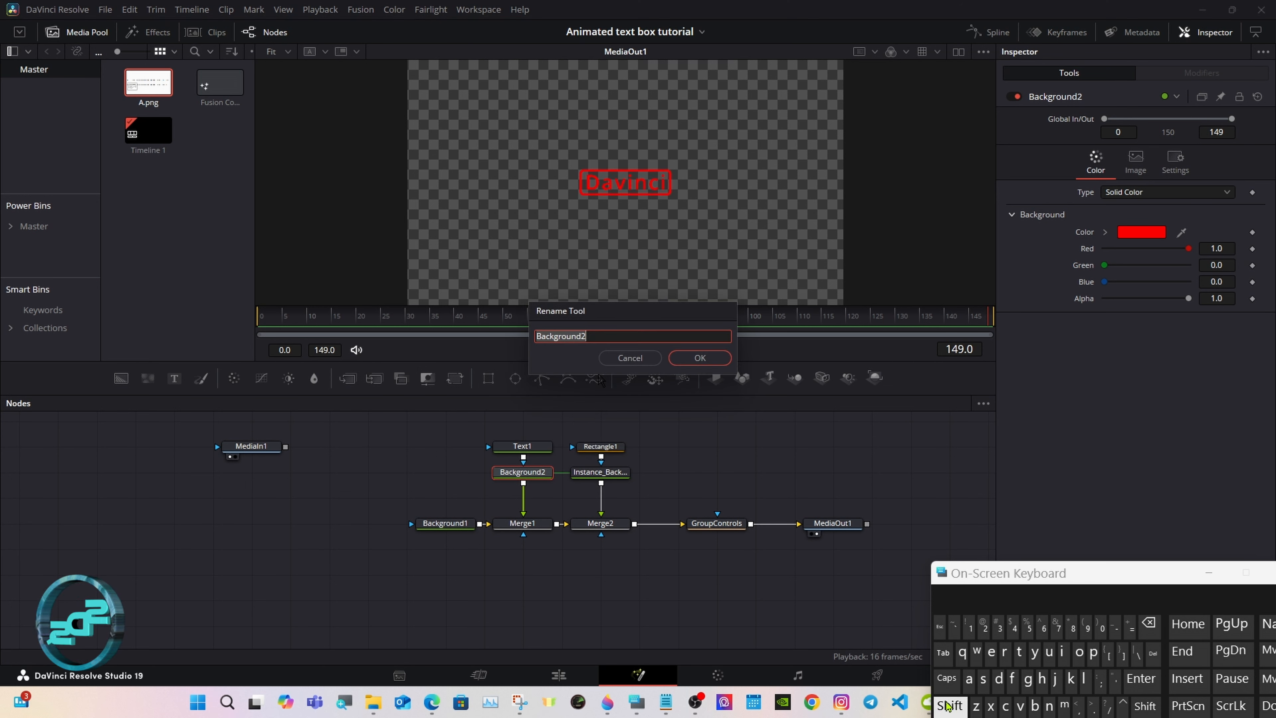
pyautogui.click(1005, 705)
pyautogui.click(1079, 653)
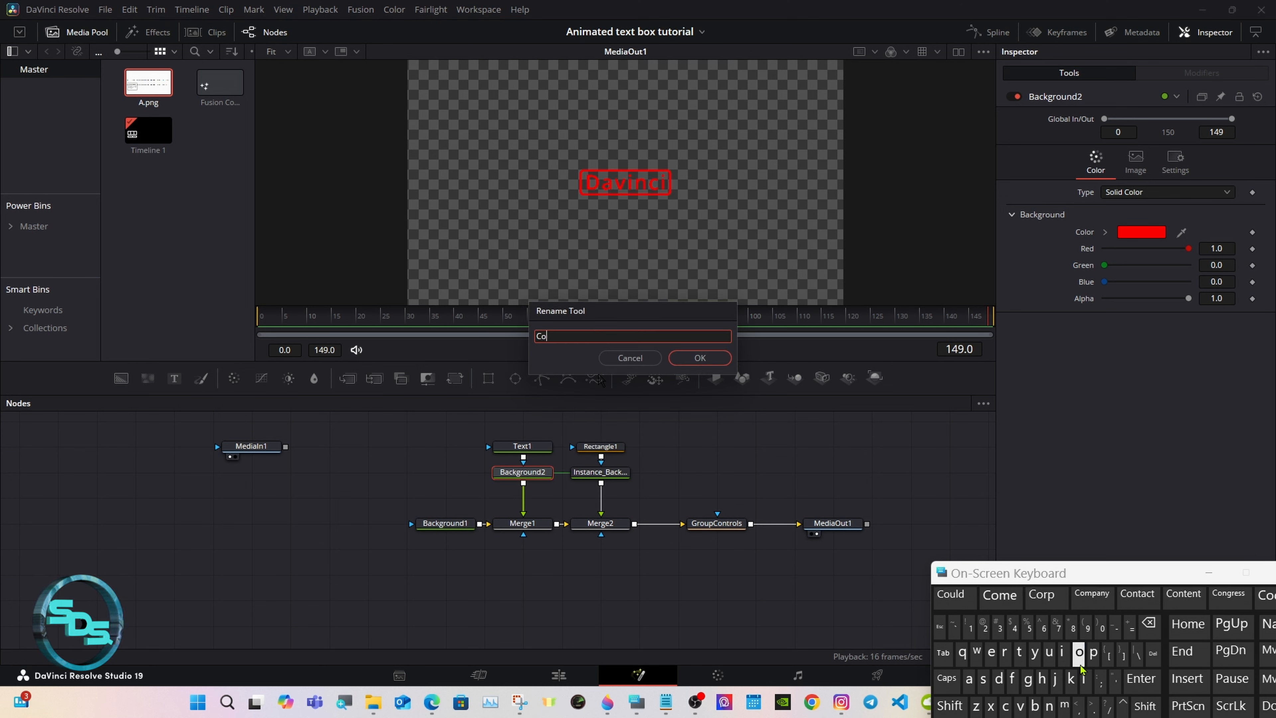
pyautogui.click(1084, 678)
pyautogui.click(953, 595)
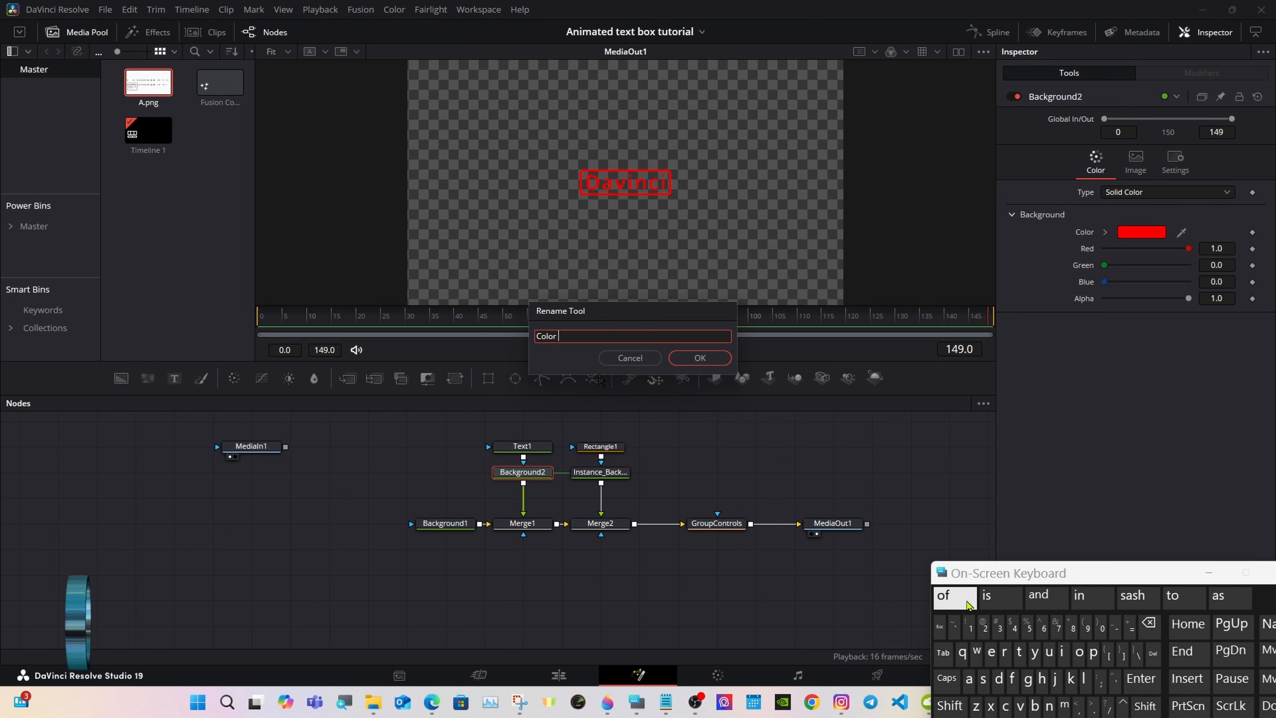
pyautogui.click(699, 358)
# - Cut the unused MediaIn1 node from the composition
pyautogui.click(250, 446)
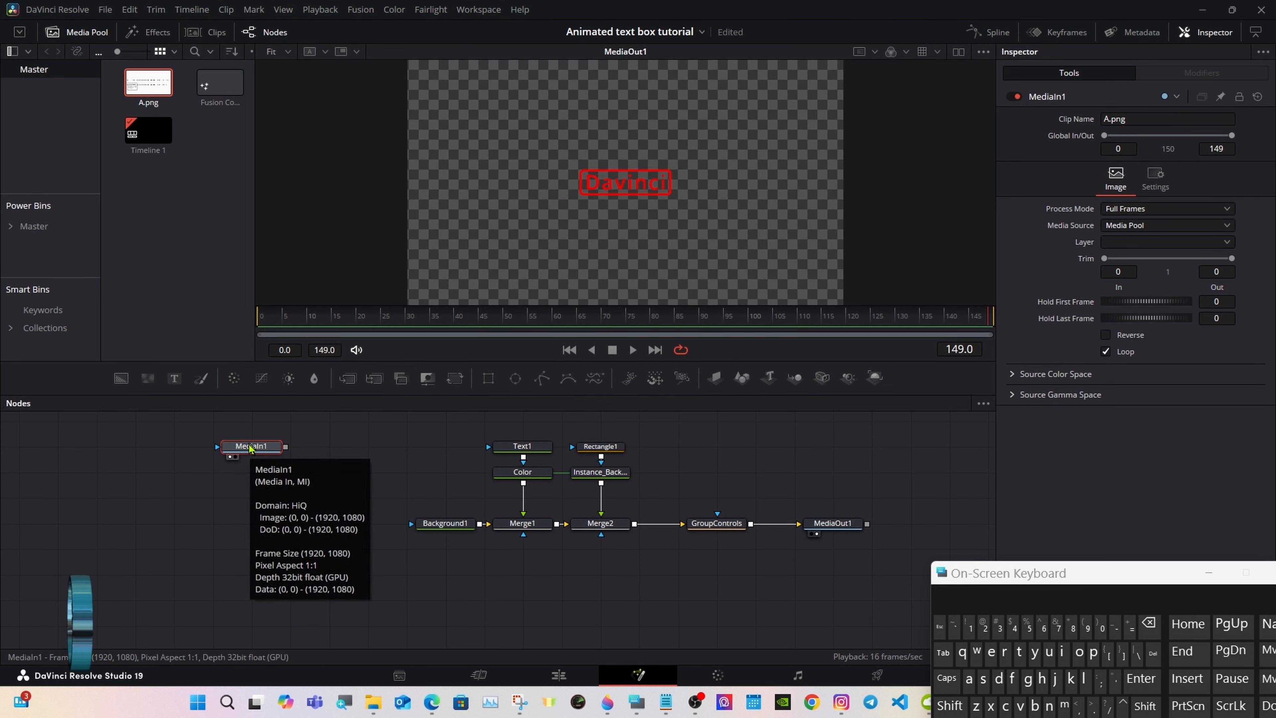
pyautogui.rightClick(250, 446)
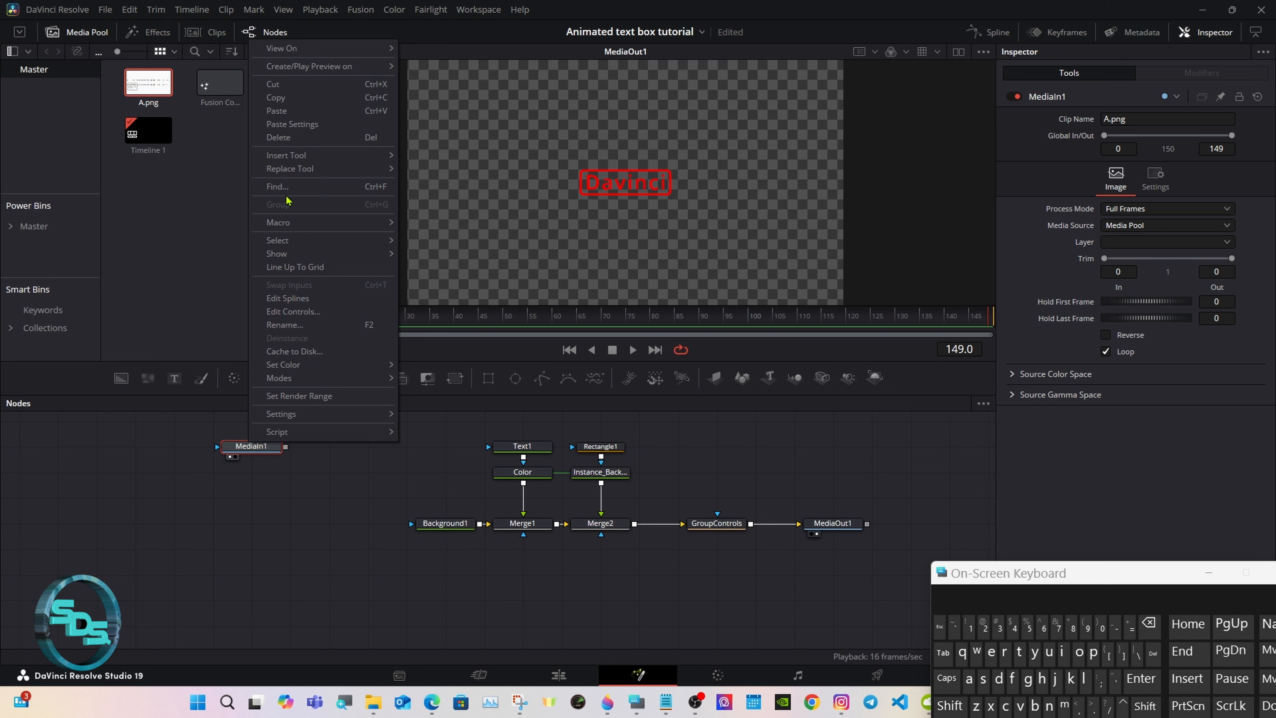
pyautogui.moveTo(291, 174)
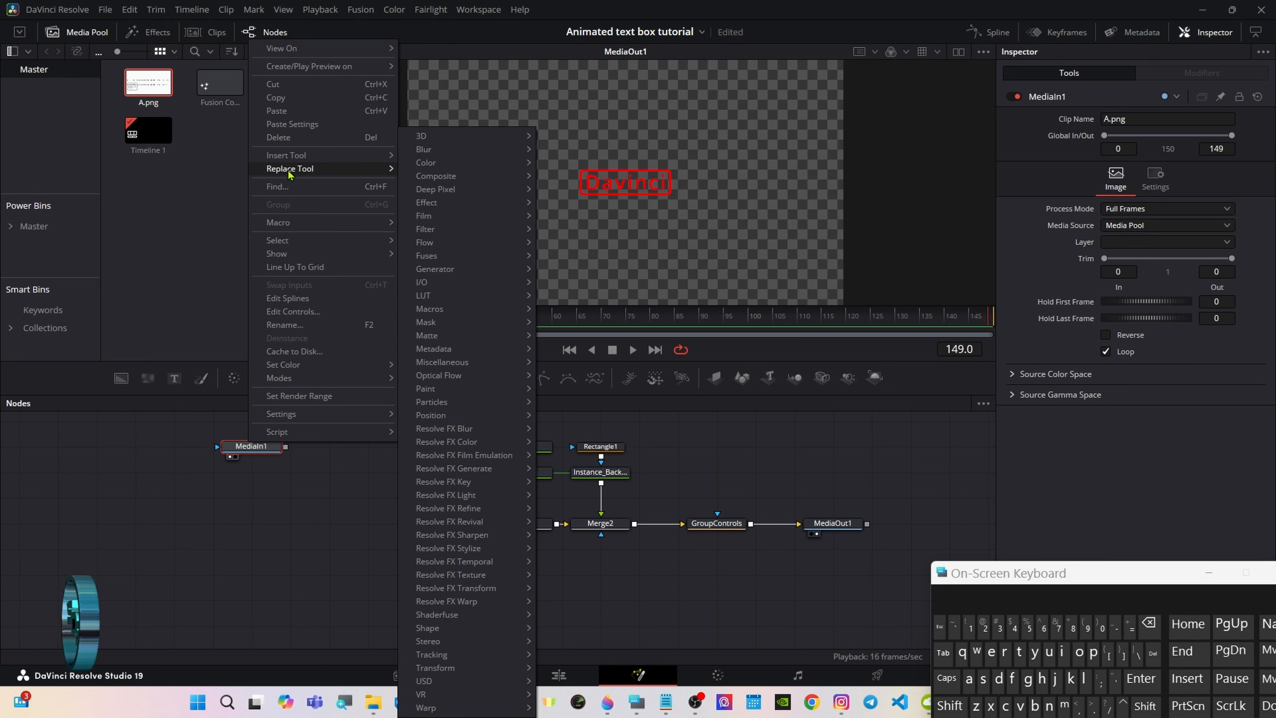
pyautogui.click(289, 85)
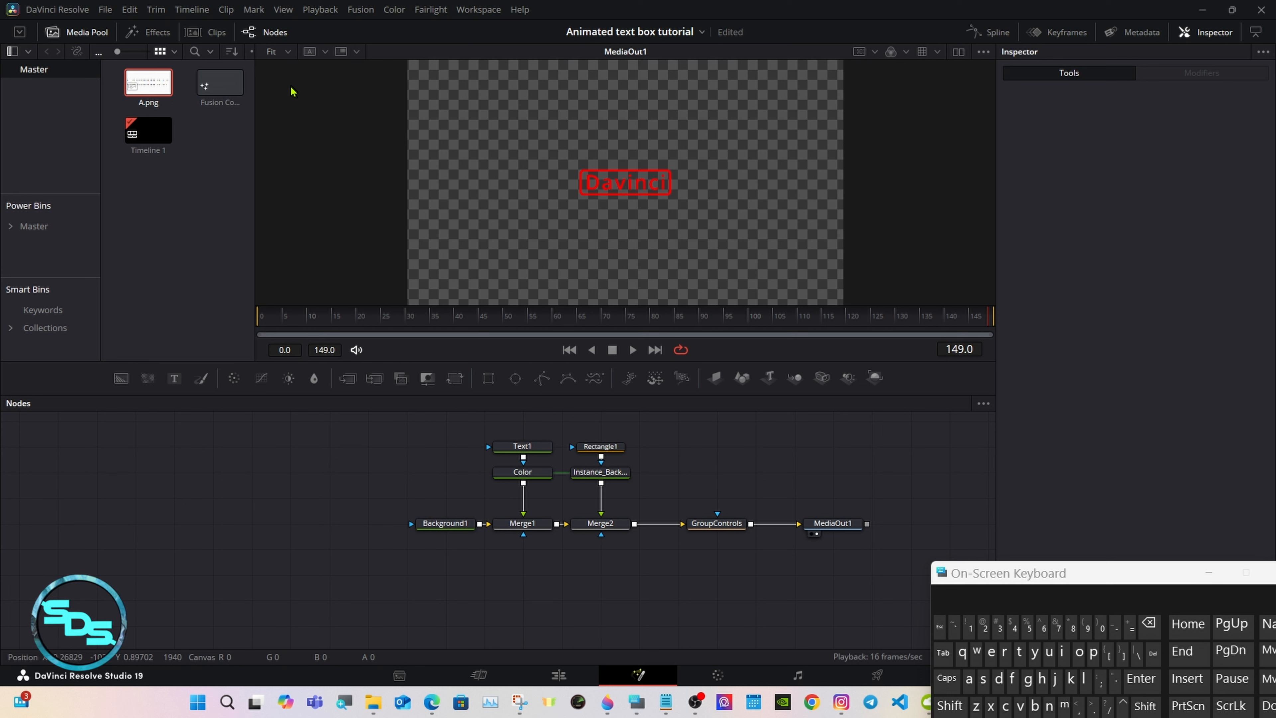
# - Modify the Size parameter of the GroupControls node with a Perturb modifier
pyautogui.click(702, 527)
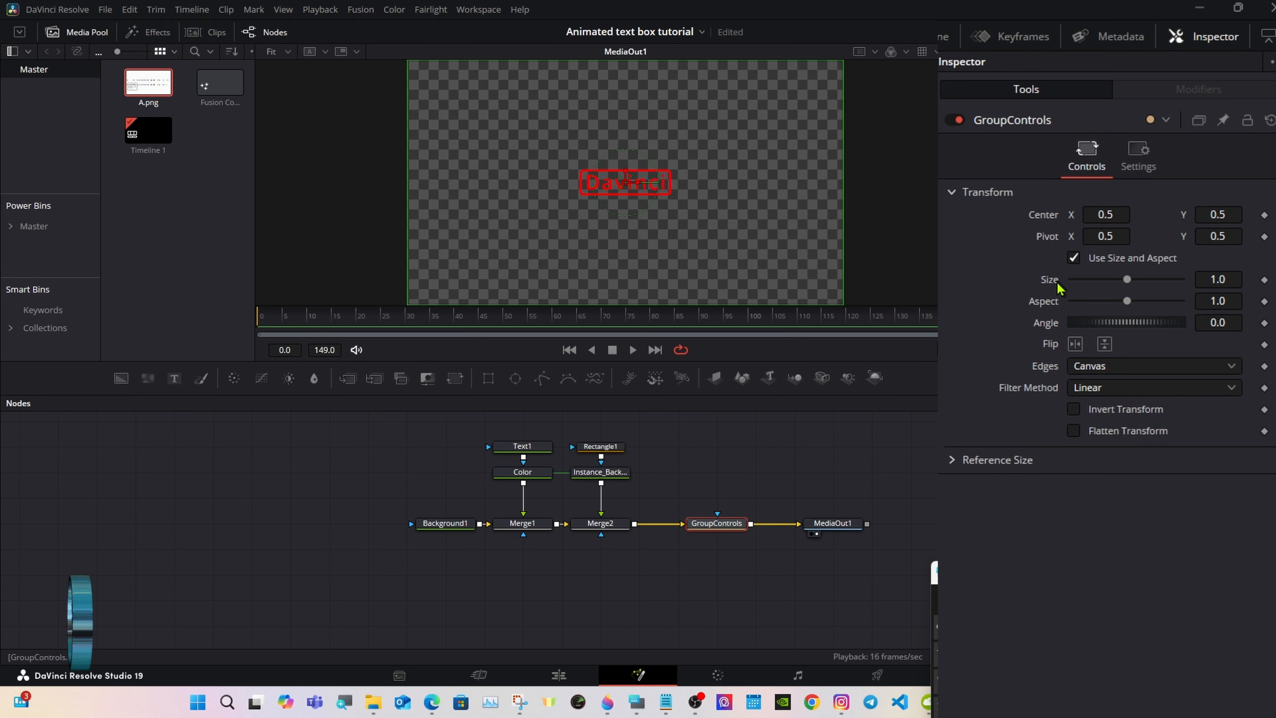
pyautogui.rightClick(1055, 282)
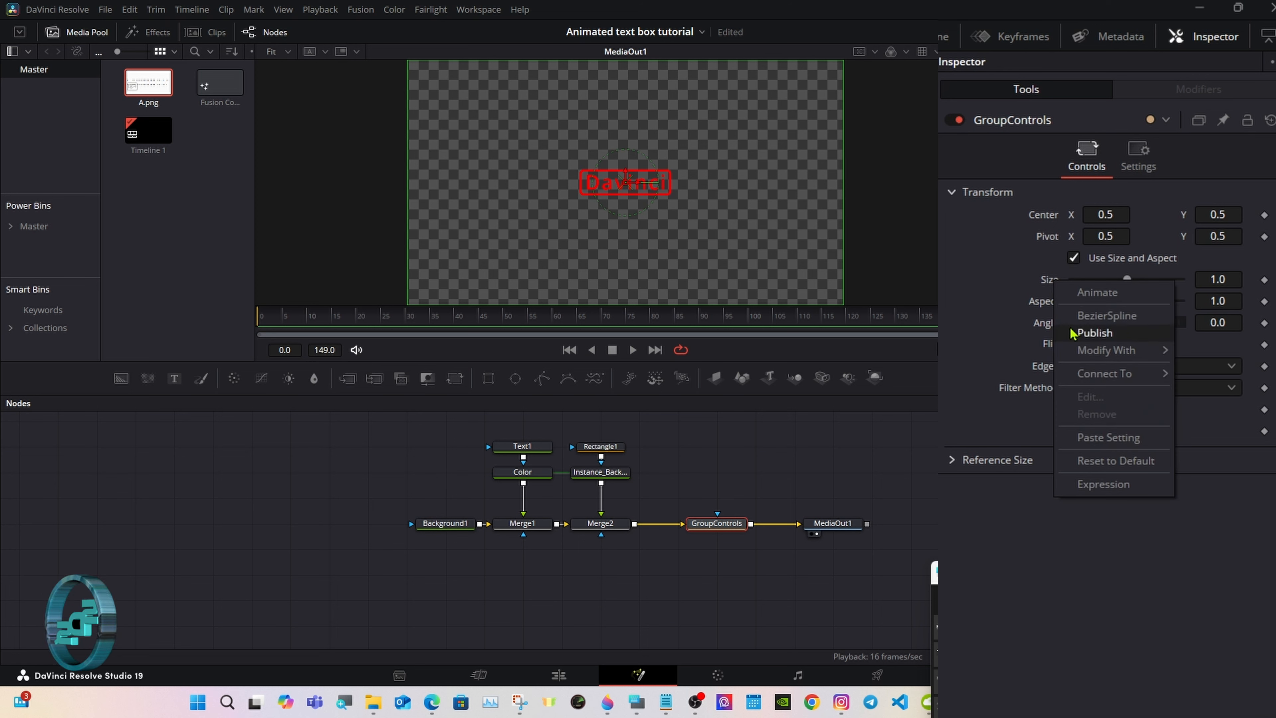
pyautogui.moveTo(1092, 351)
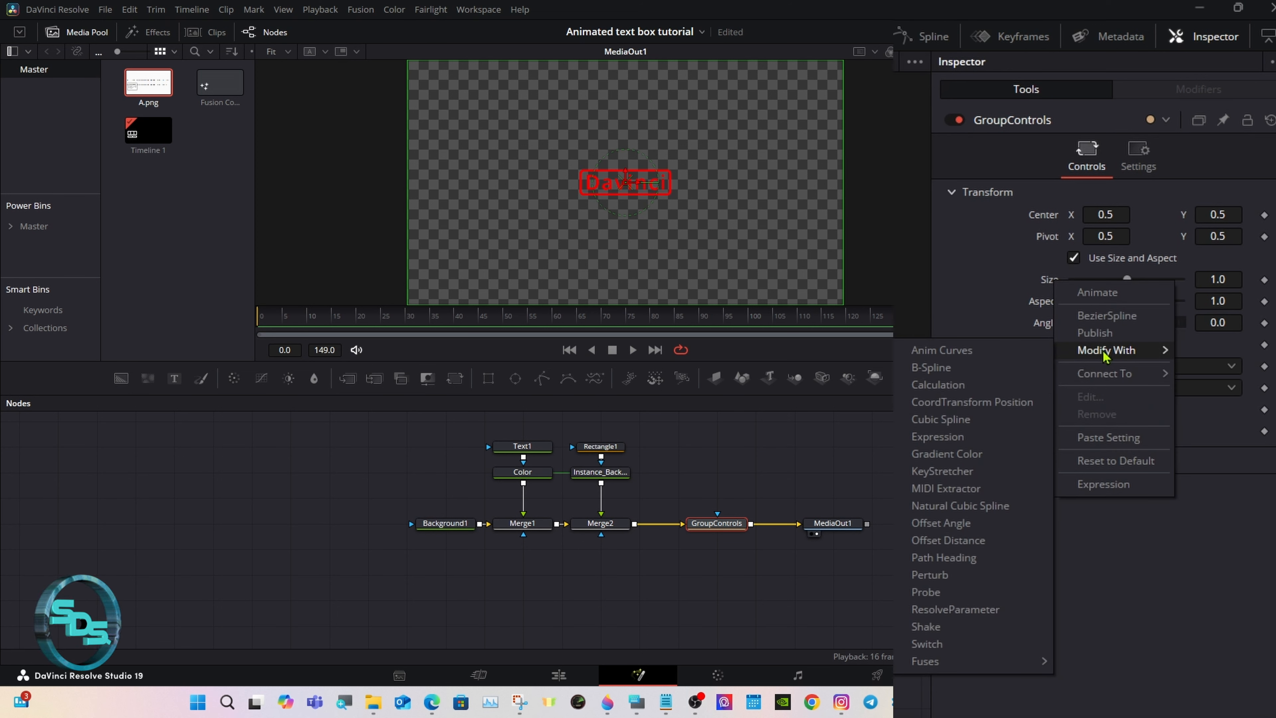
pyautogui.click(975, 578)
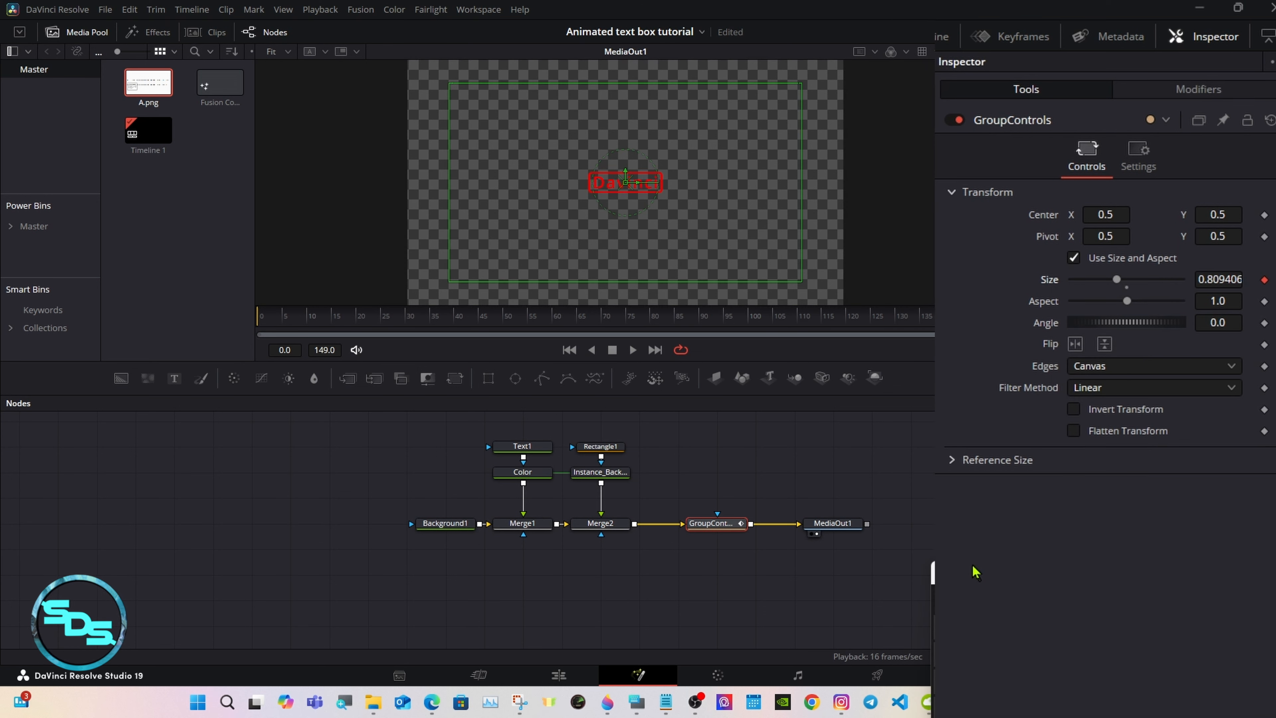
# - Set the Perturb modifier's Wobble to 1.5 and its Speed to 1.5
pyautogui.click(1199, 90)
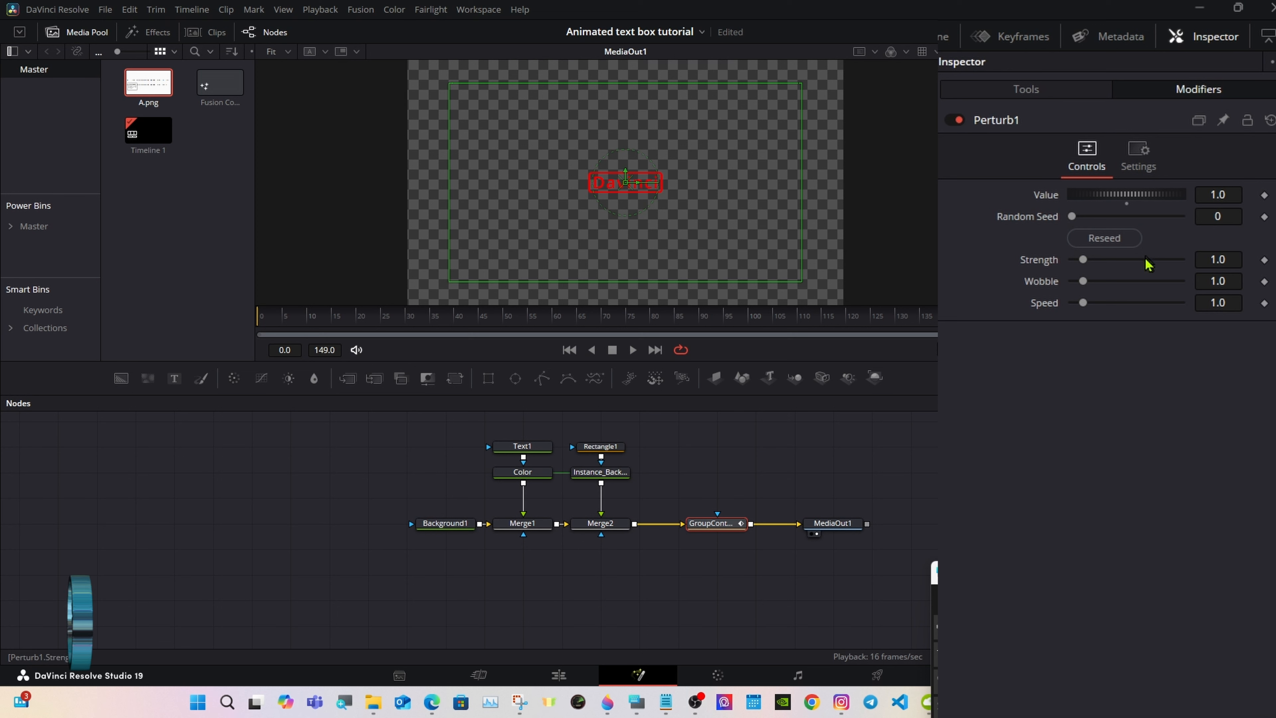
pyautogui.click(1226, 280)
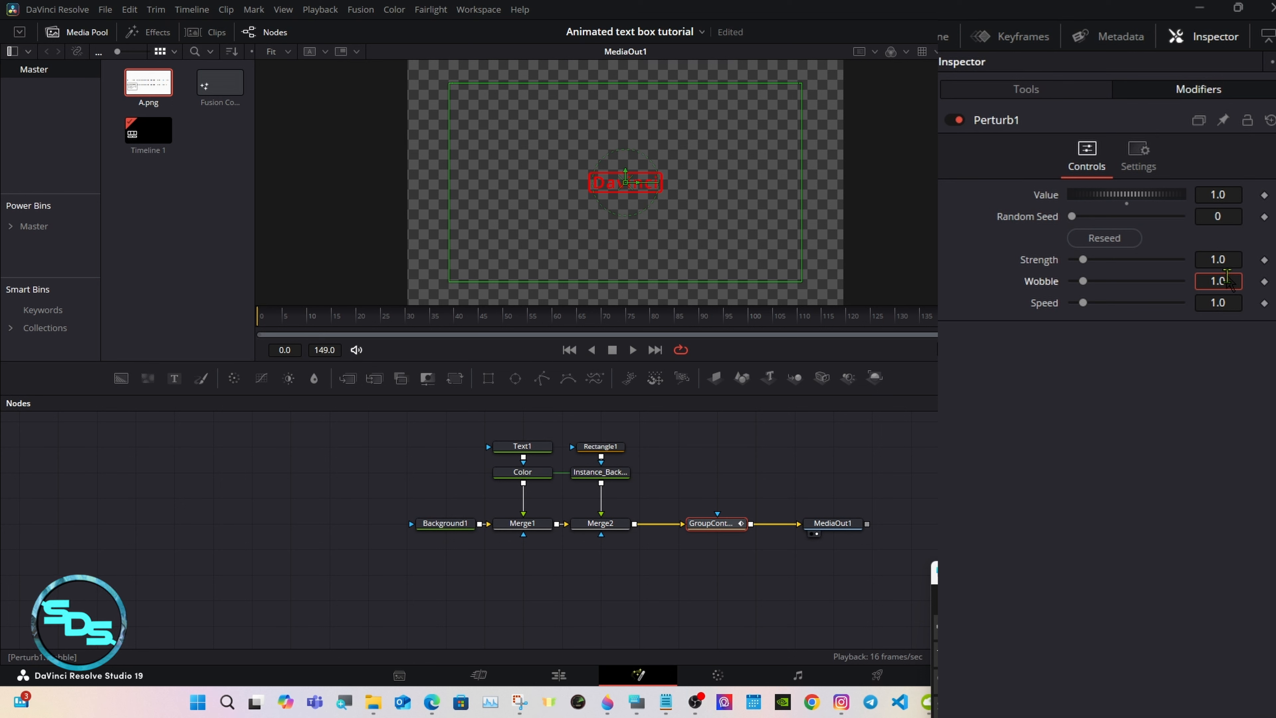
pyautogui.press('BackSpace')
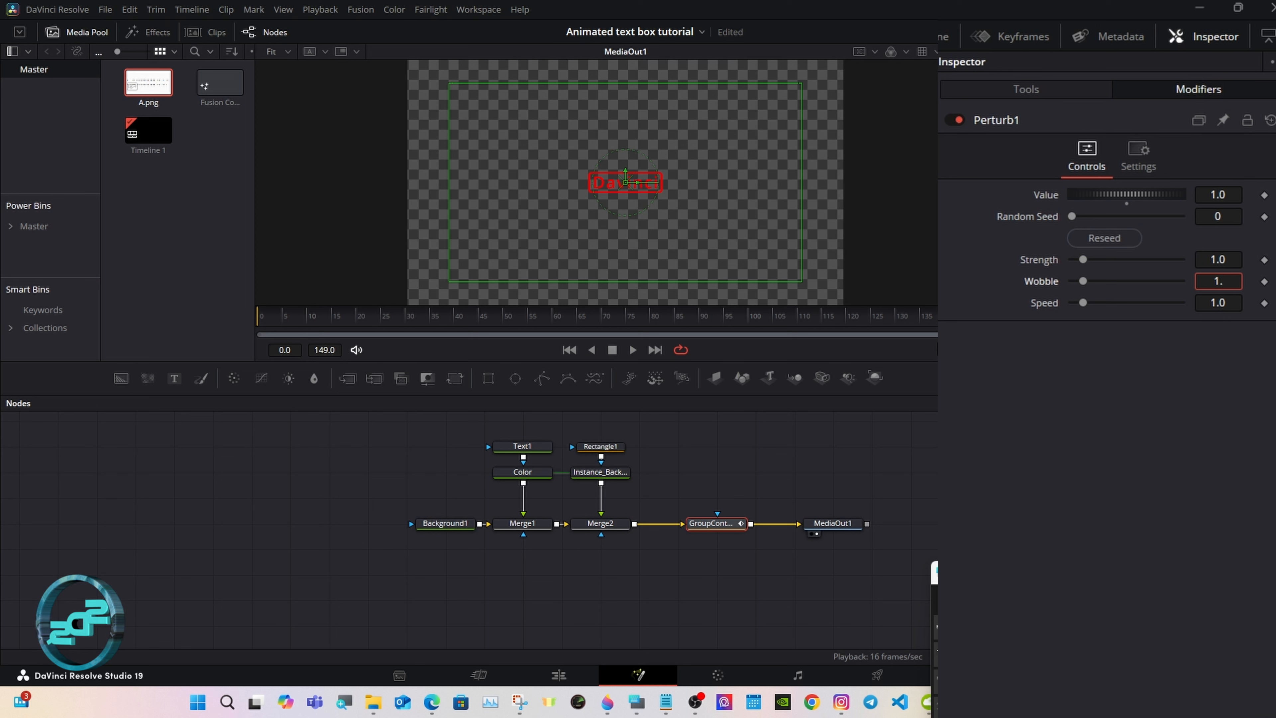
pyautogui.write('5')
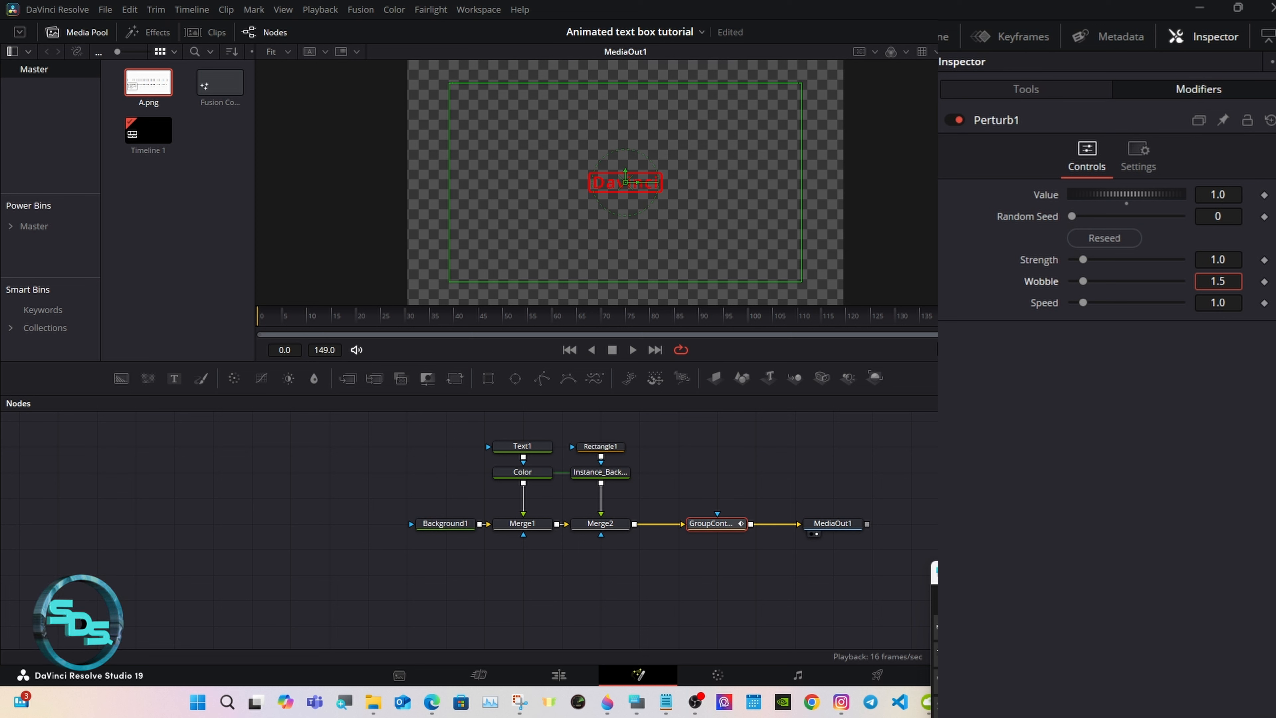
pyautogui.press('Tab')
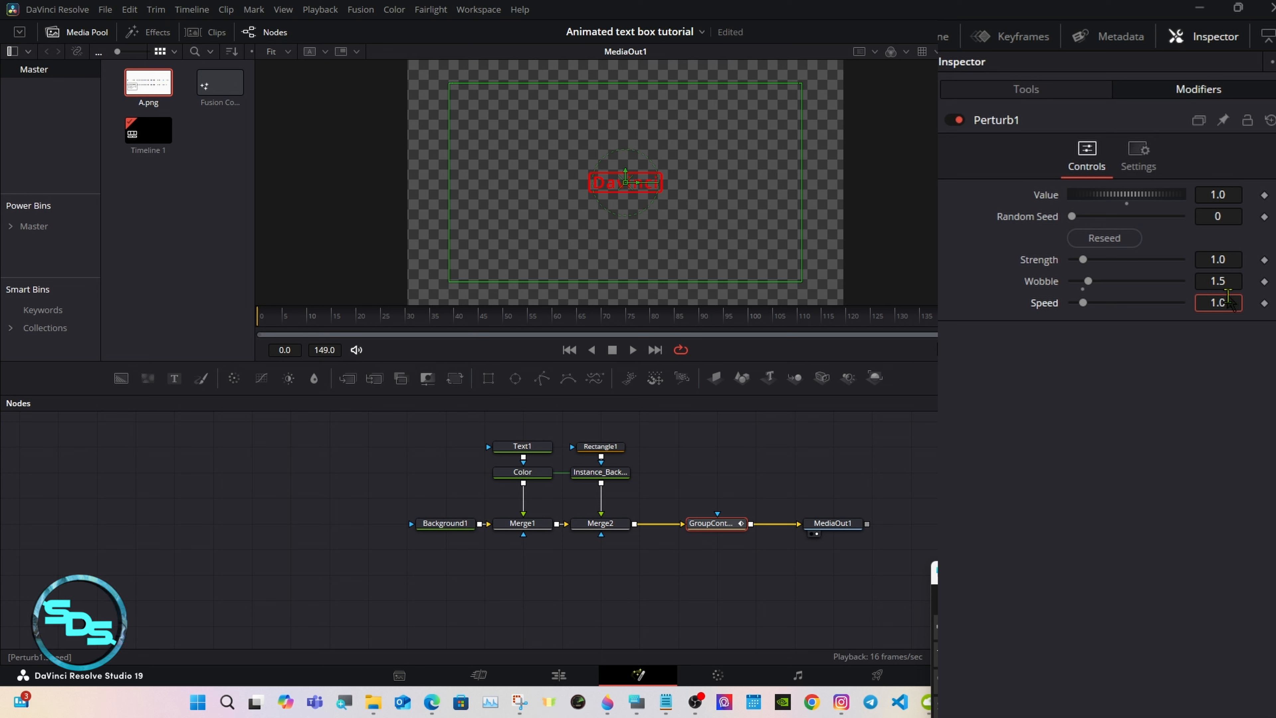
pyautogui.press('BackSpace')
pyautogui.write('5')
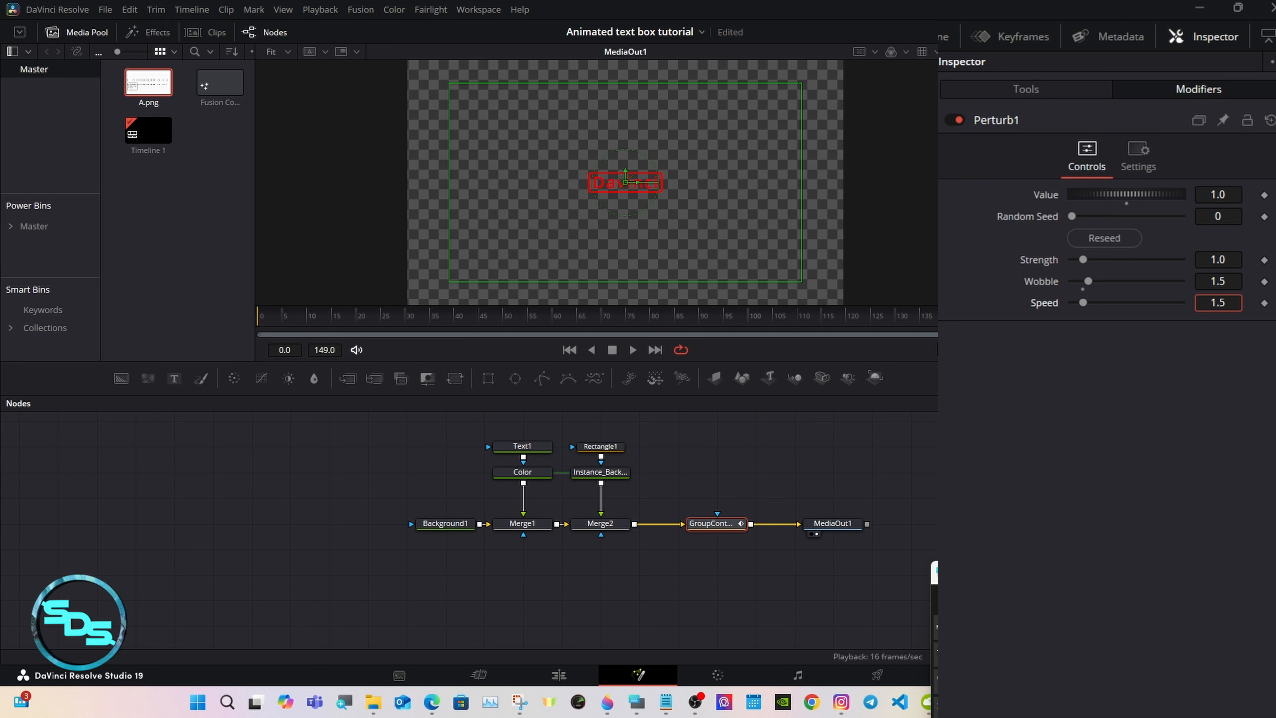
pyautogui.press('Tab')
pyautogui.click(1076, 629)
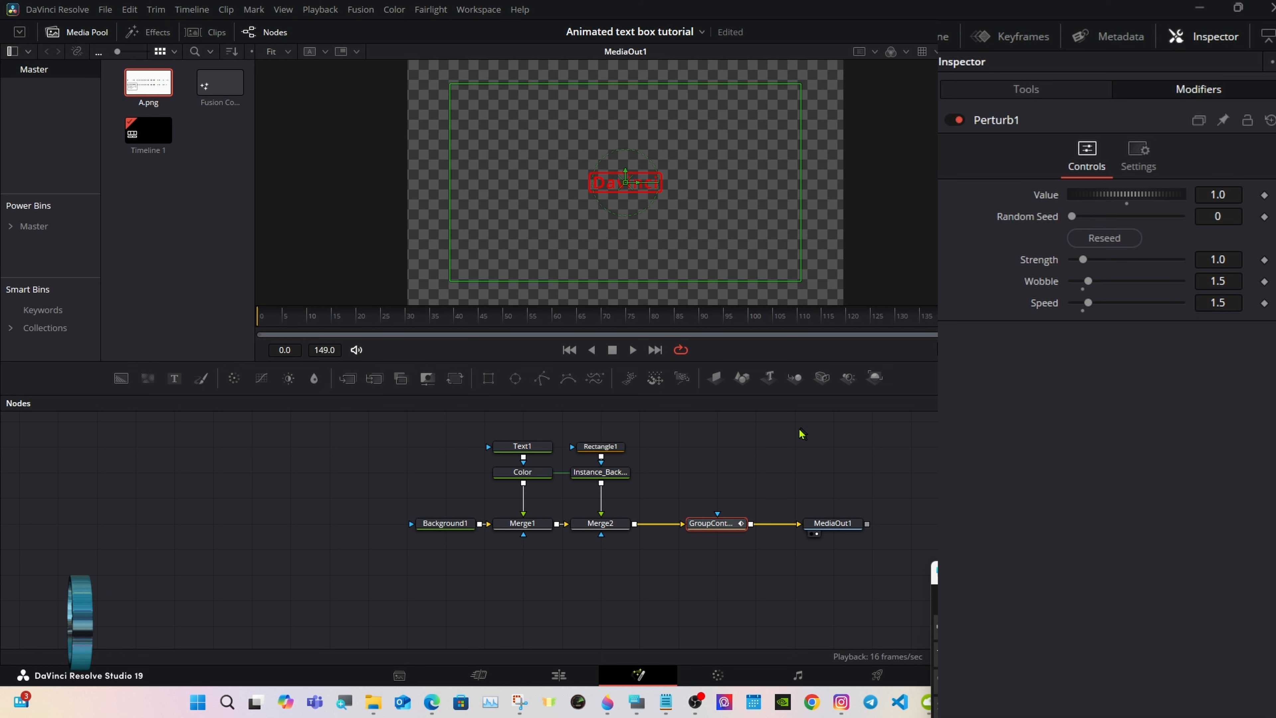
# - Play Fusion Composition 1 from the start of the timeline on the Edit page to preview the size animation
pyautogui.click(558, 674)
pyautogui.moveTo(487, 477); pyautogui.dragTo(457, 465)
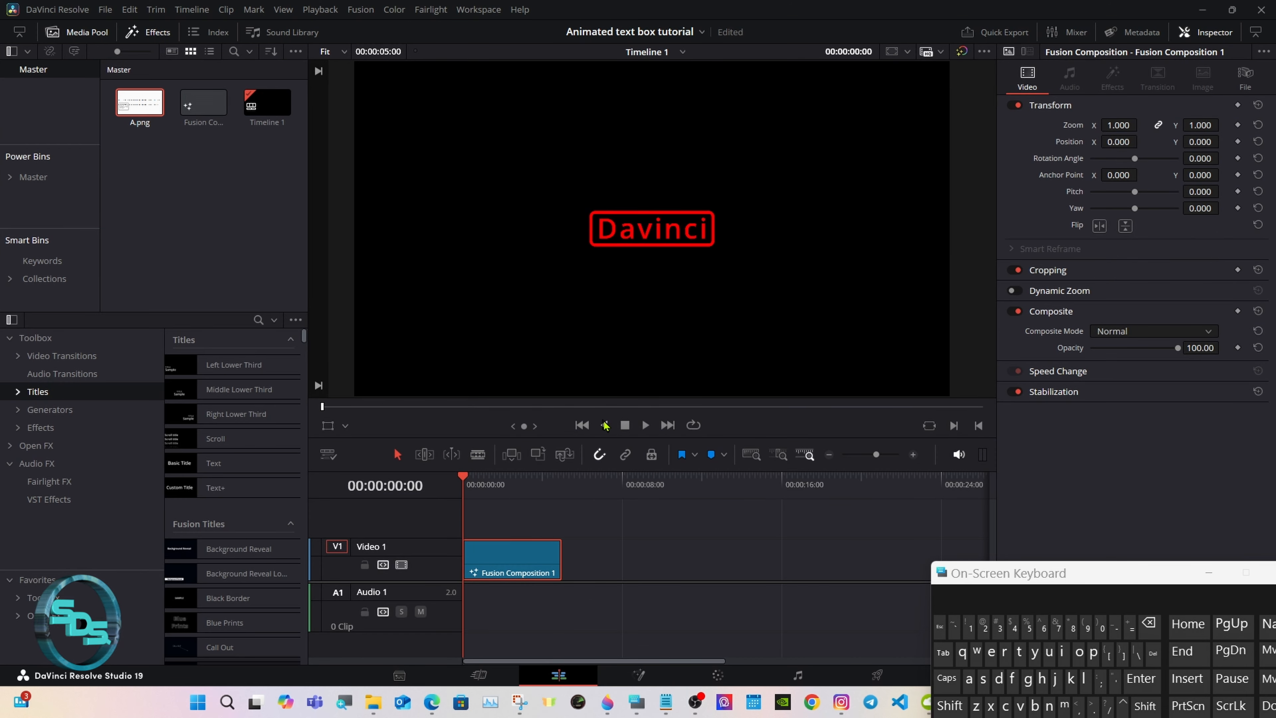
pyautogui.click(645, 422)
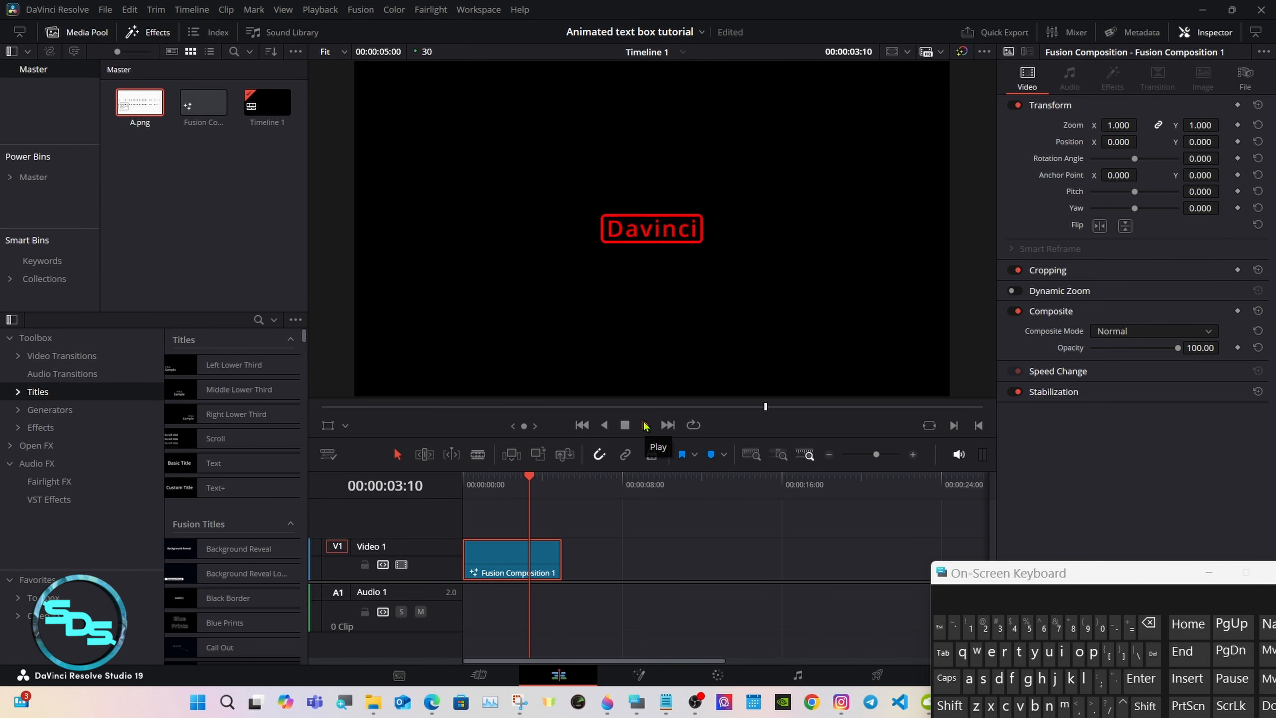
# - Open the composition in Fusion, enlarge the viewer area and start editing the Text1 node's text after Davinci
pyautogui.click(639, 674)
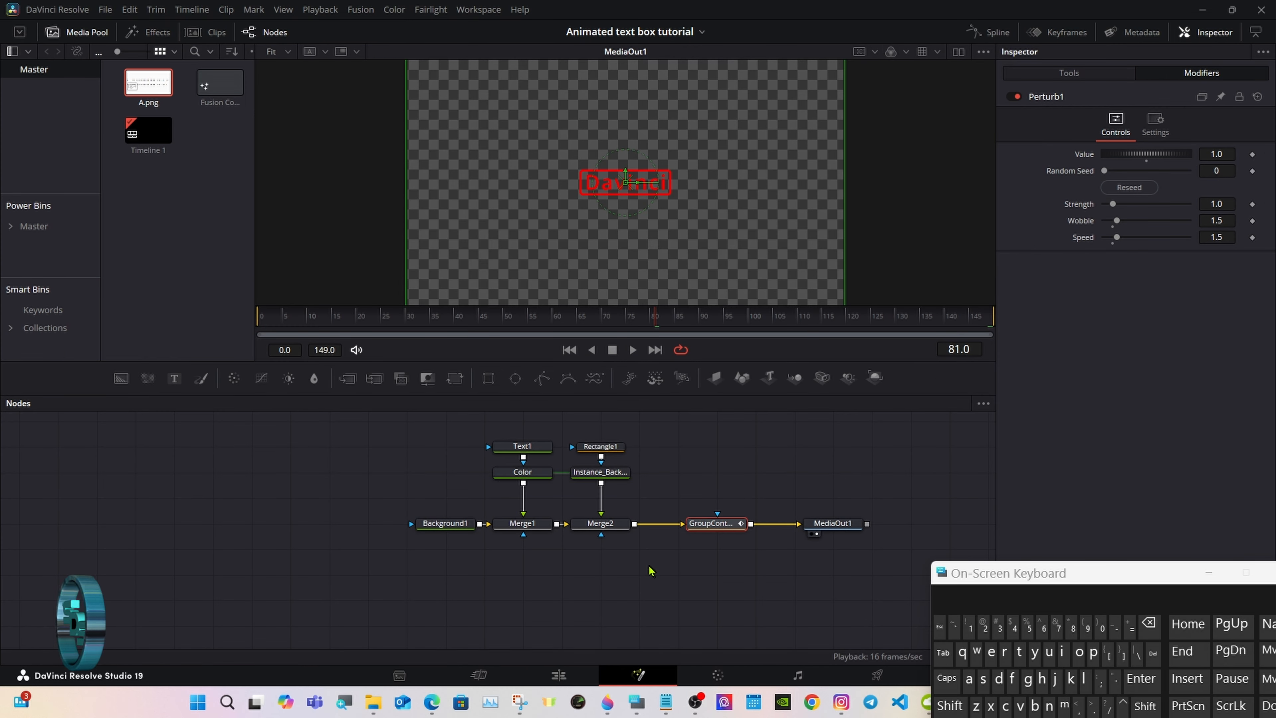
pyautogui.click(523, 449)
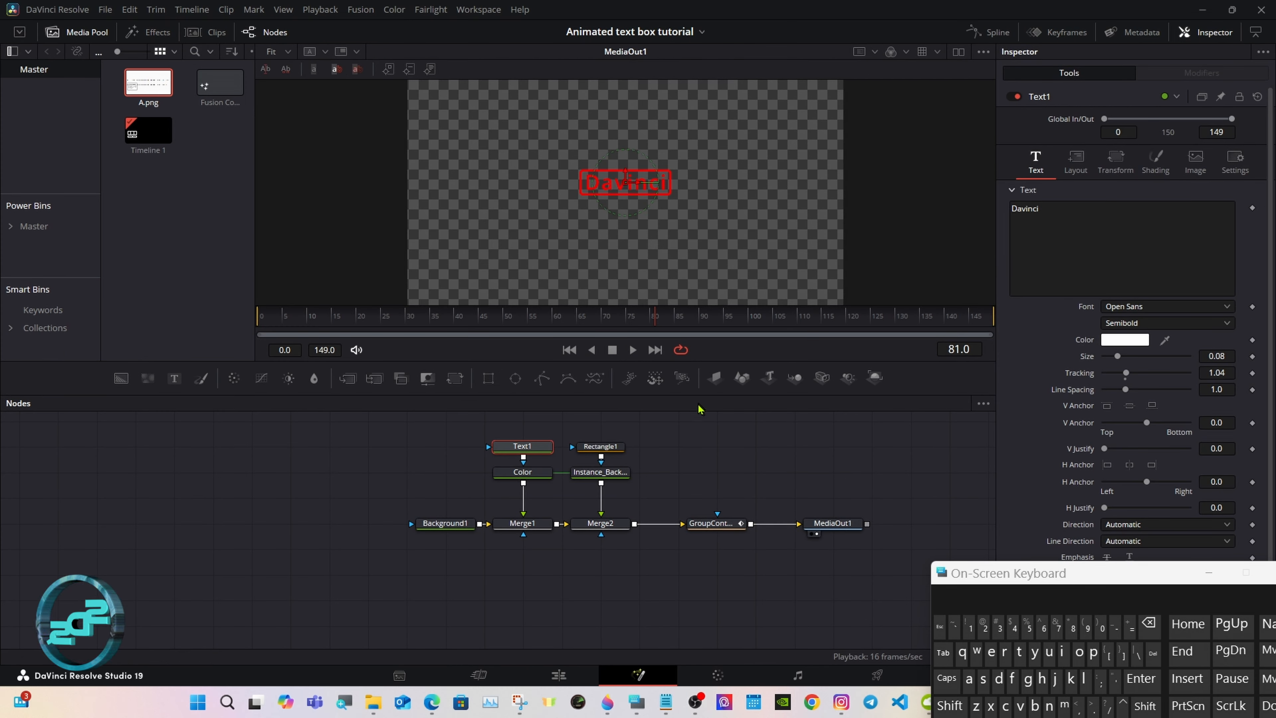
pyautogui.moveTo(697, 395); pyautogui.dragTo(698, 501)
pyautogui.click(1053, 208)
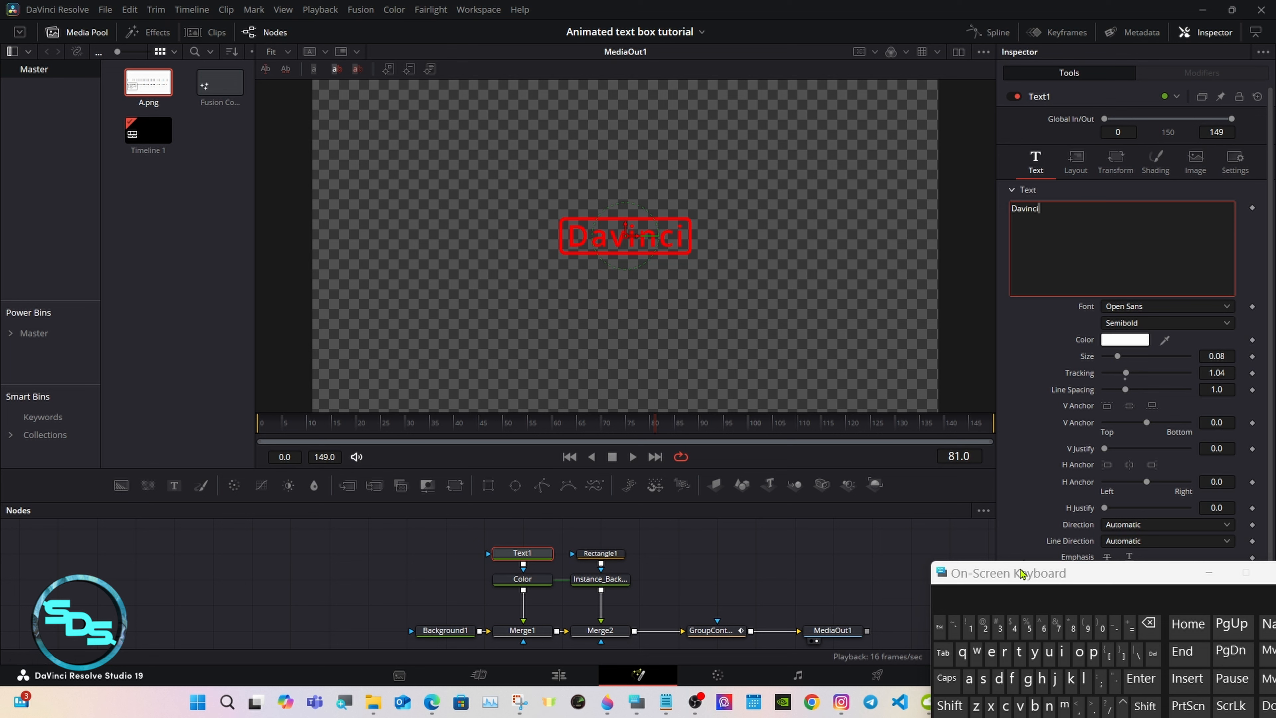
pyautogui.moveTo(1024, 574); pyautogui.dragTo(1001, 532)
pyautogui.click(1032, 243)
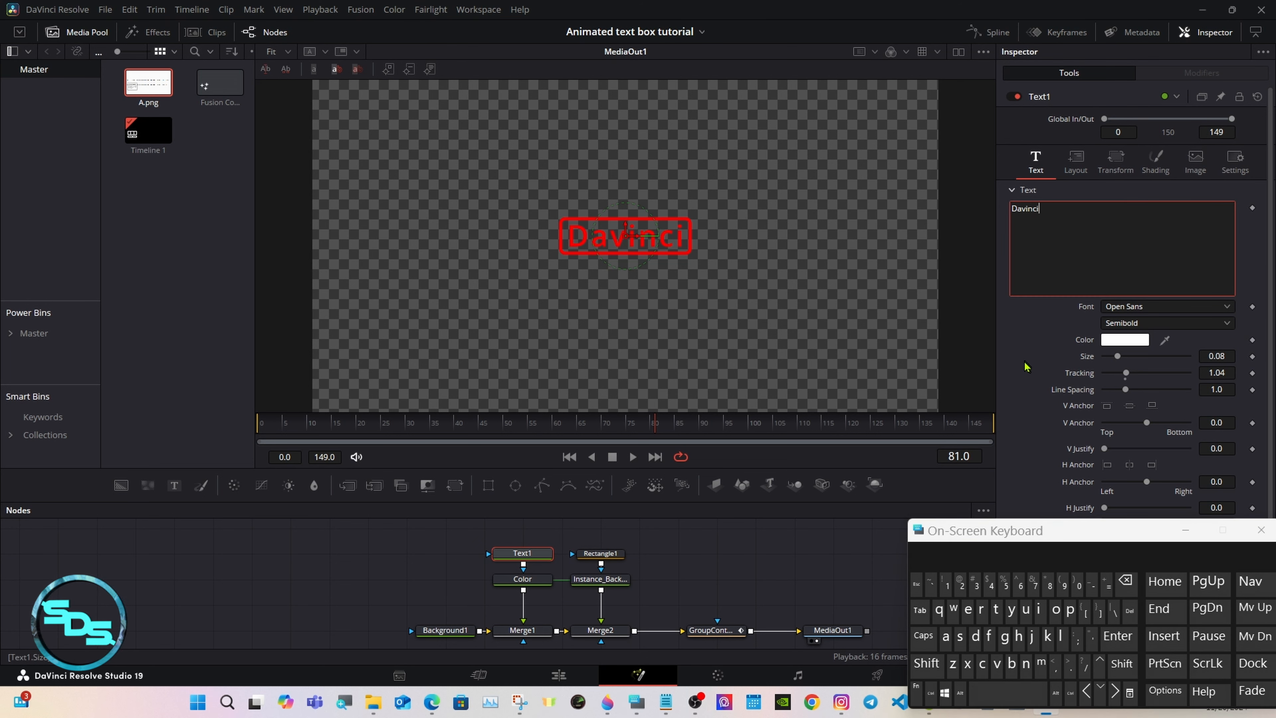
# - Append extra d letters to the Davinci text to test the outline's width, and delete them again
pyautogui.click(974, 636)
pyautogui.click(974, 636)
pyautogui.click(974, 636)
pyautogui.click(1125, 580)
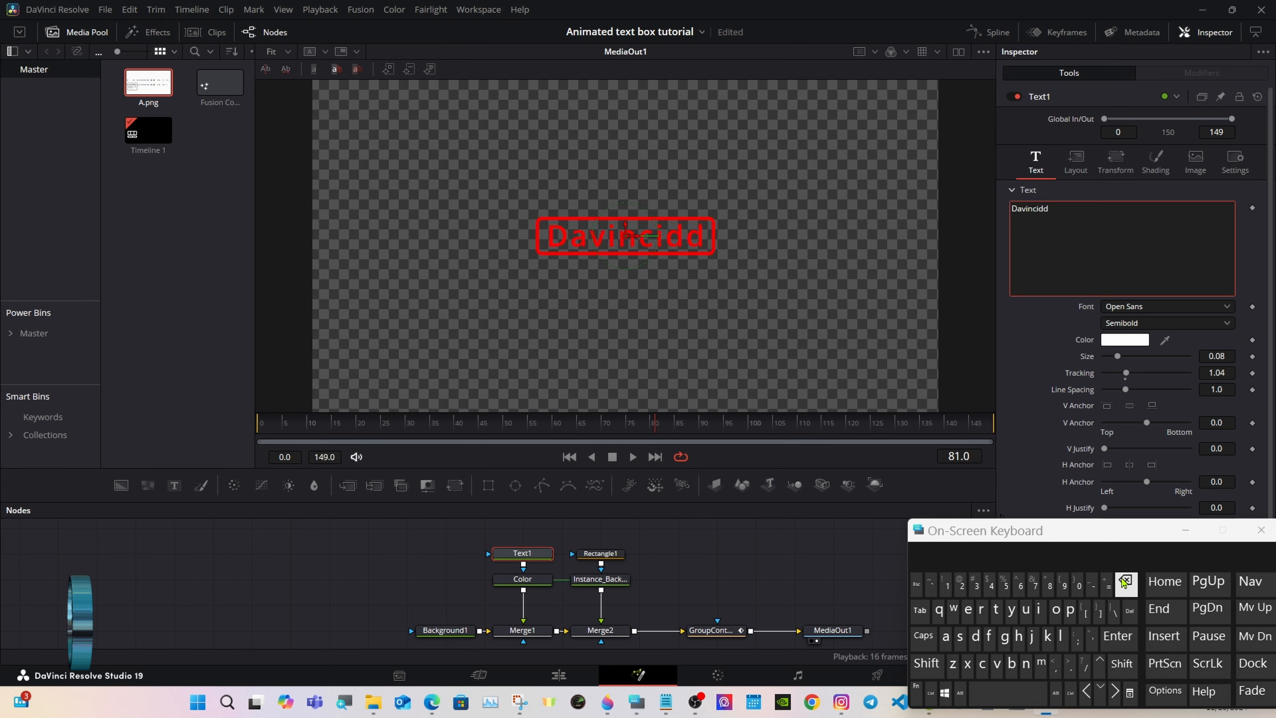
pyautogui.click(1126, 581)
pyautogui.click(1125, 580)
# - Add a second line reading Resolve below Davinci in the Text1 node
pyautogui.click(1118, 636)
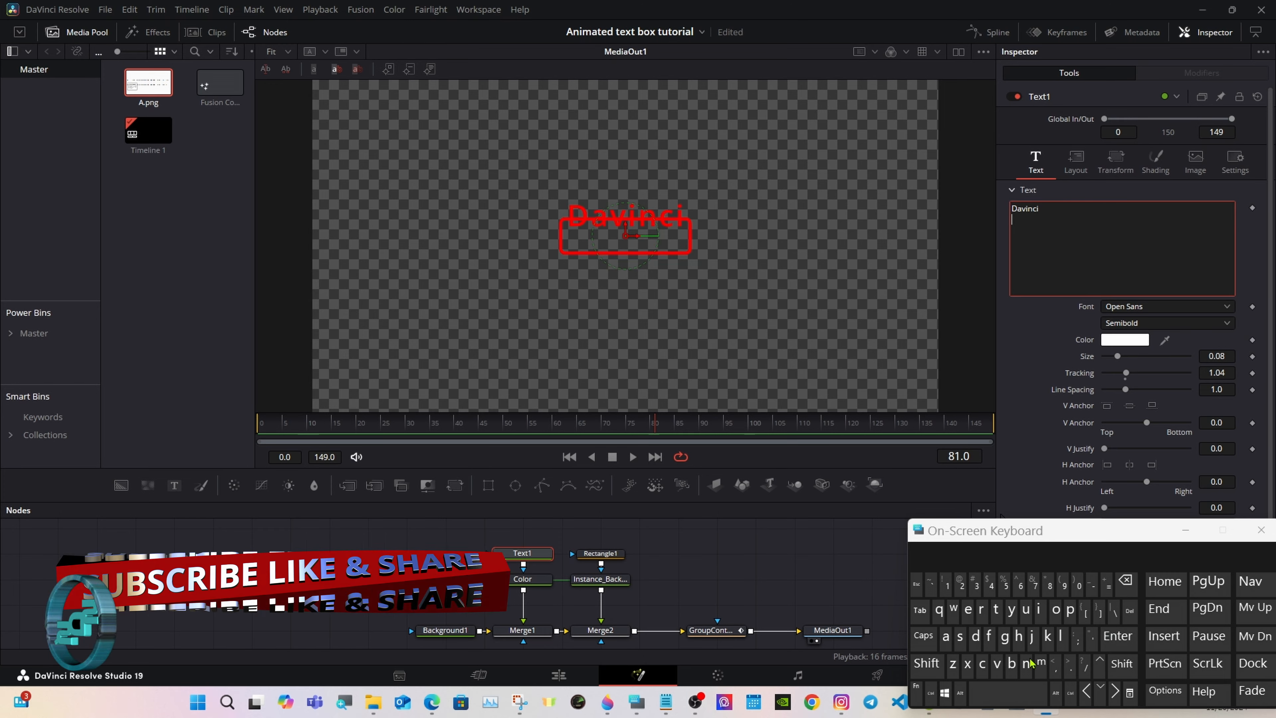
pyautogui.click(927, 663)
pyautogui.click(982, 609)
pyautogui.click(968, 609)
pyautogui.click(960, 636)
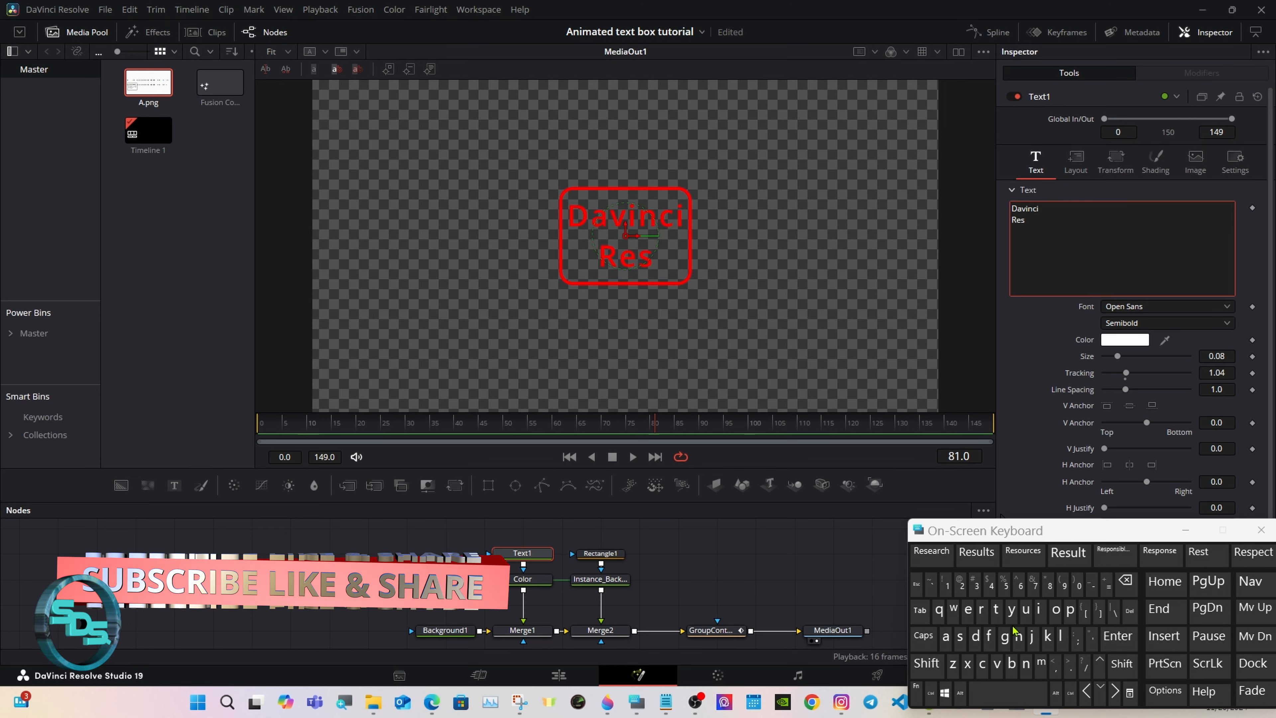
pyautogui.click(1055, 609)
pyautogui.click(1068, 552)
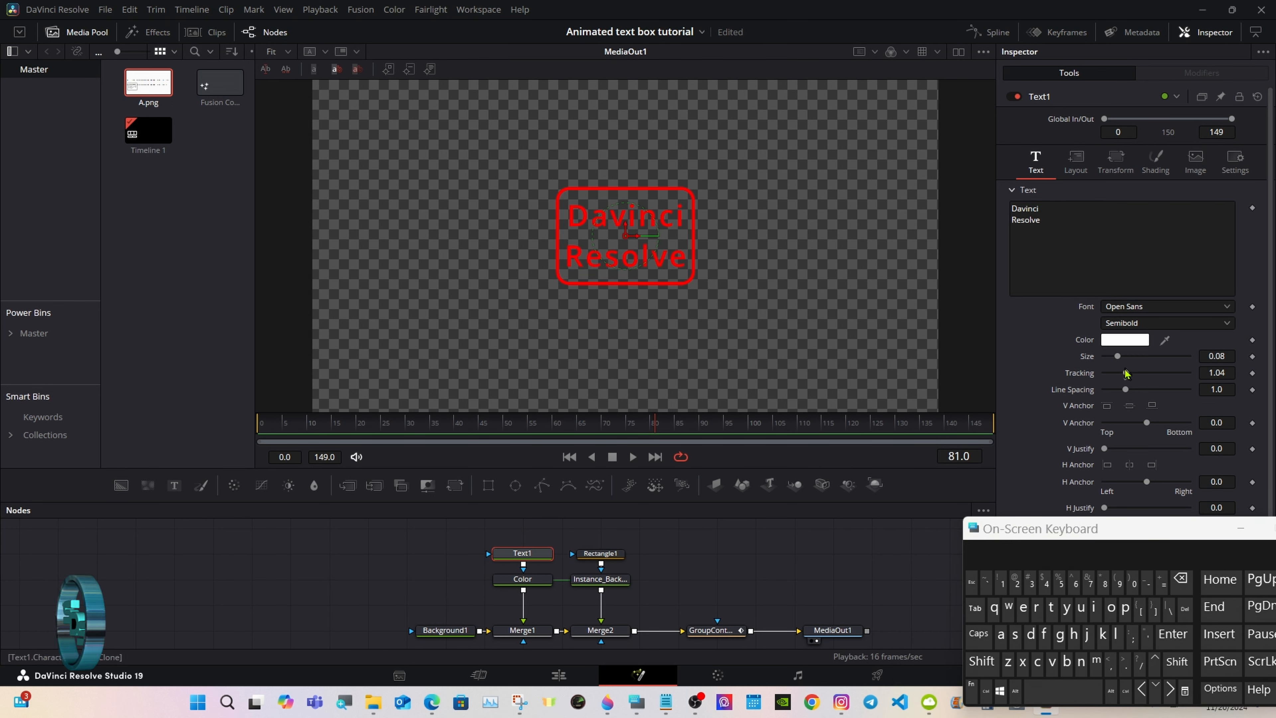
# - Try a larger text Size on the Text1 node and reset it to the default
pyautogui.moveTo(1118, 356); pyautogui.dragTo(1123, 356)
pyautogui.doubleClick(1088, 357)
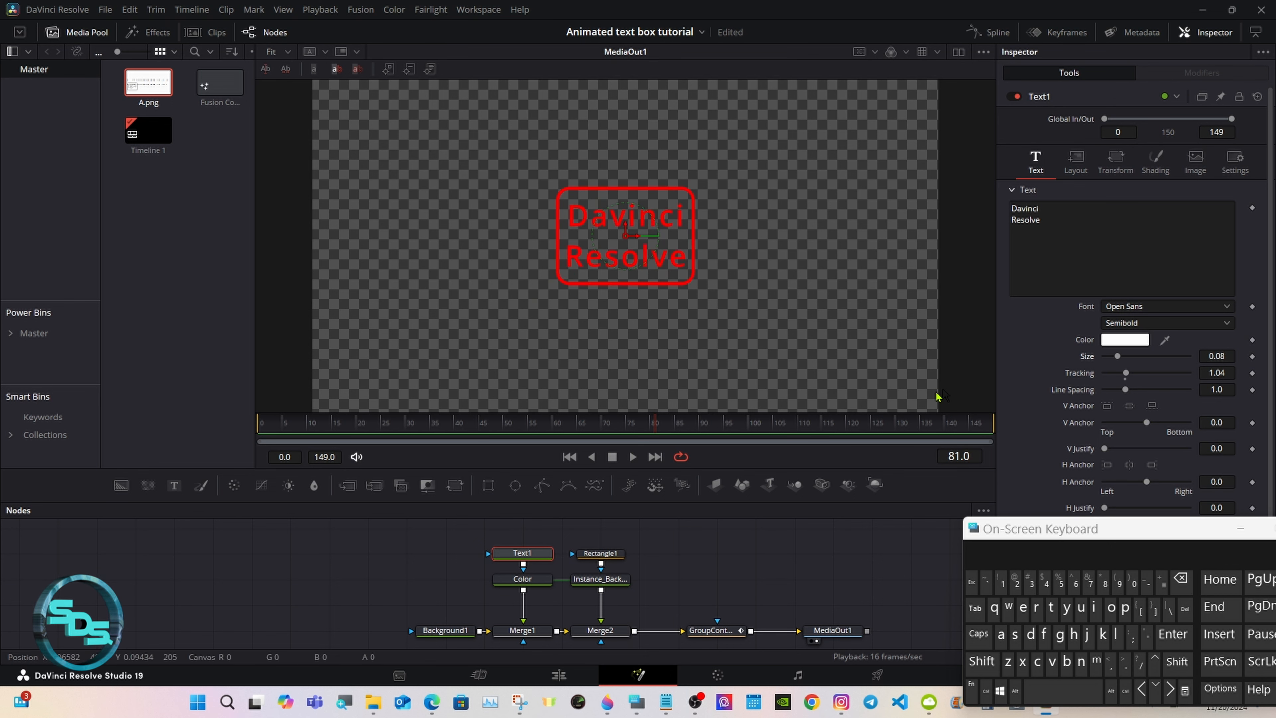
# - Select the nodes in the order Text1, Color, GroupControls, Rectangle1, Background1, Merge1, Instance_Background2, Merge2, leaving out MediaOut1
pyautogui.moveTo(698, 499); pyautogui.dragTo(695, 475)
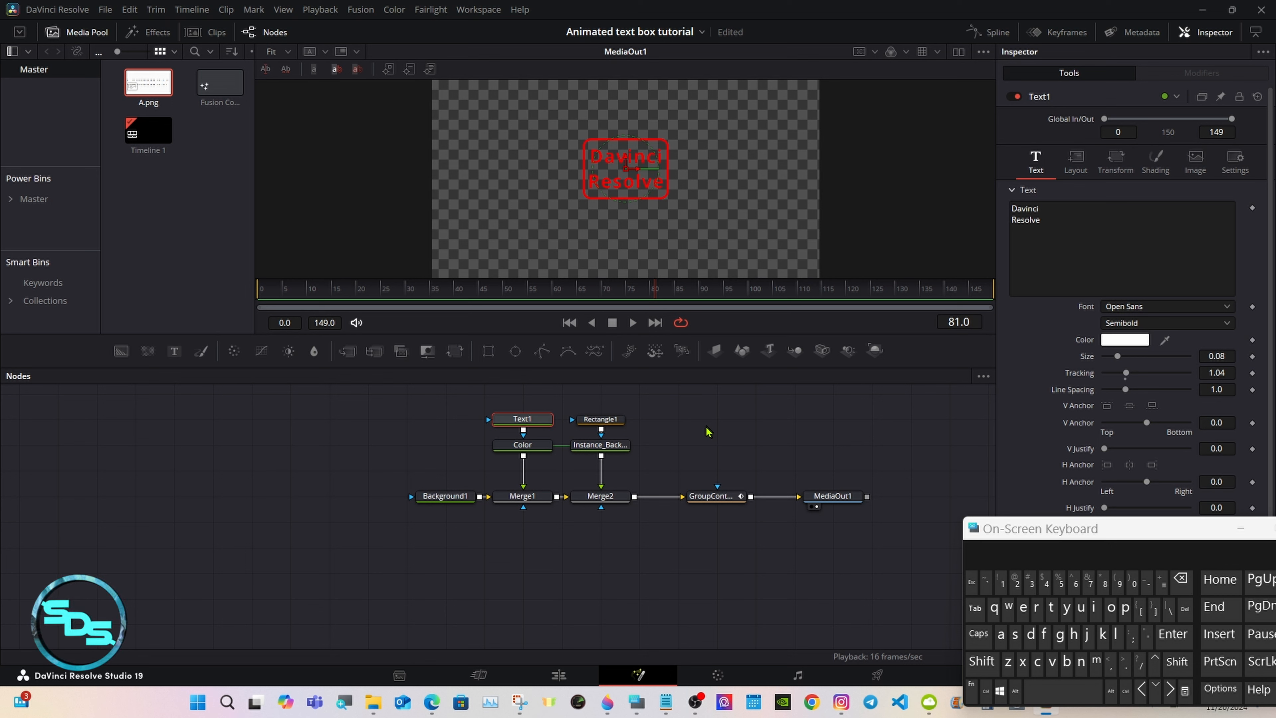
pyautogui.click(709, 431)
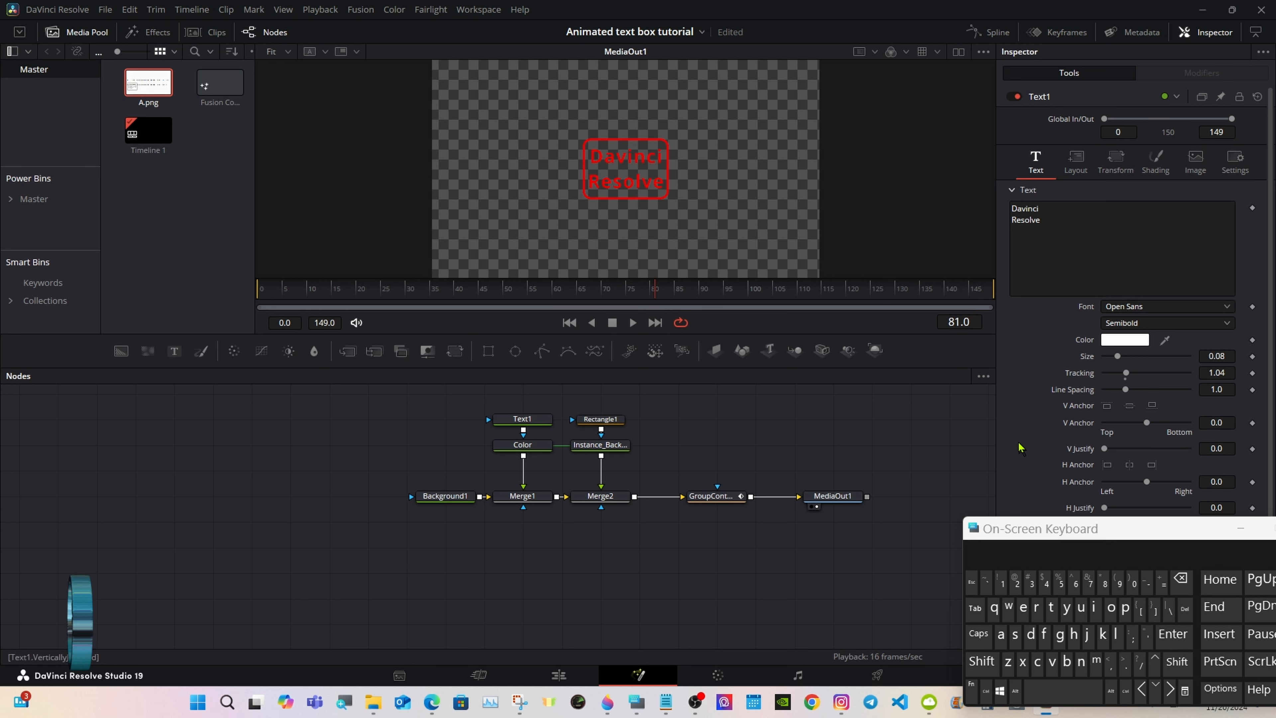
pyautogui.moveTo(1014, 528); pyautogui.dragTo(1000, 442)
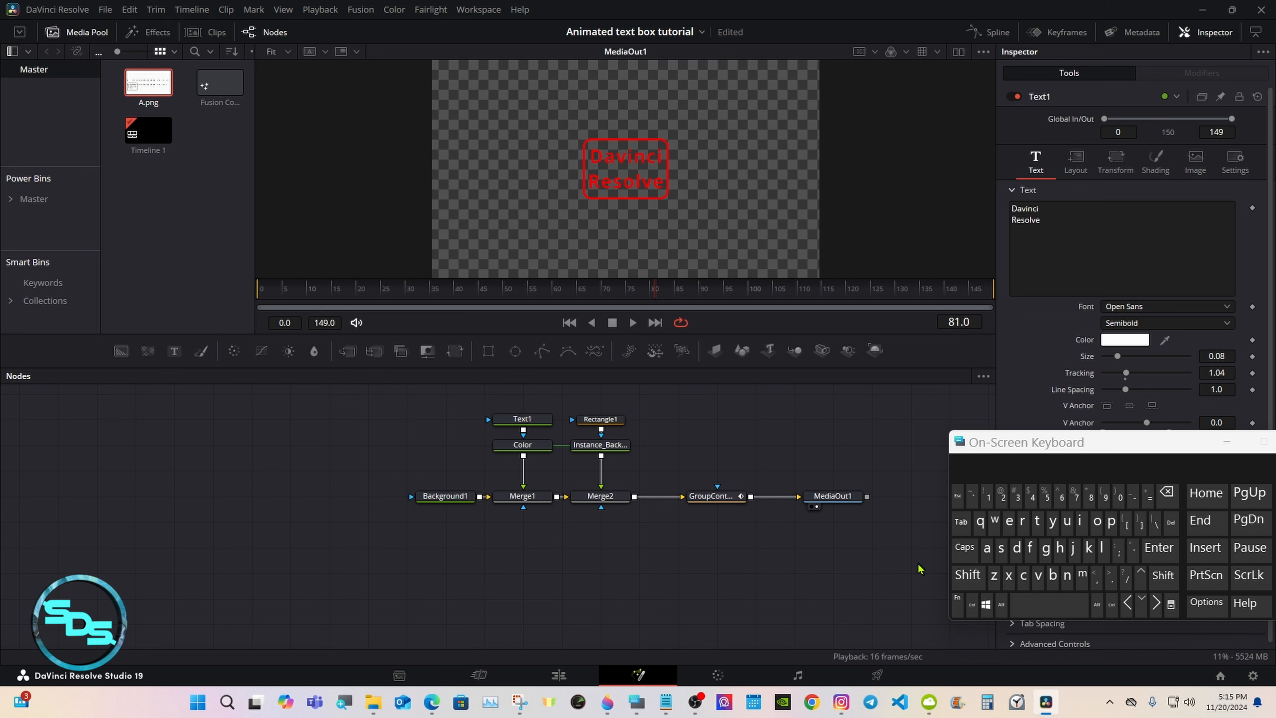
pyautogui.click(972, 605)
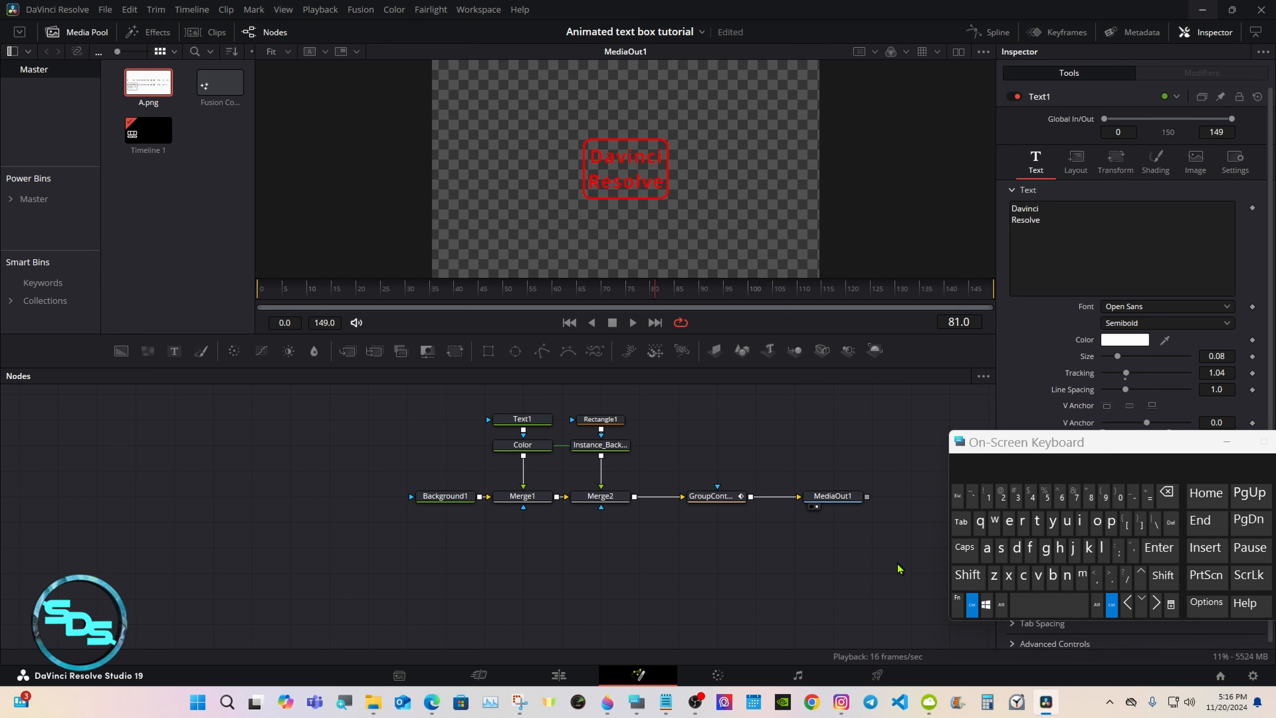
pyautogui.keyDown('ctrl'); pyautogui.click(522, 420); pyautogui.keyUp('ctrl')
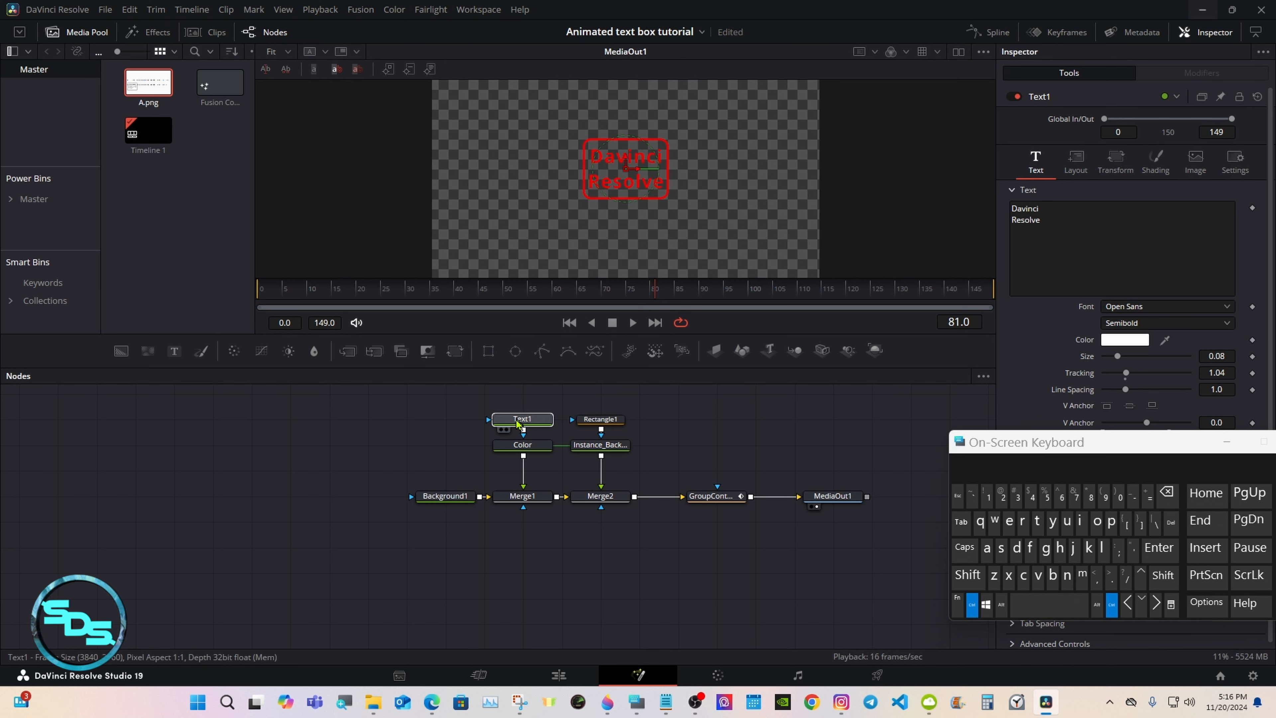
pyautogui.keyDown('ctrl'); pyautogui.click(522, 448); pyautogui.keyUp('ctrl')
pyautogui.keyDown('ctrl'); pyautogui.click(691, 497); pyautogui.keyUp('ctrl')
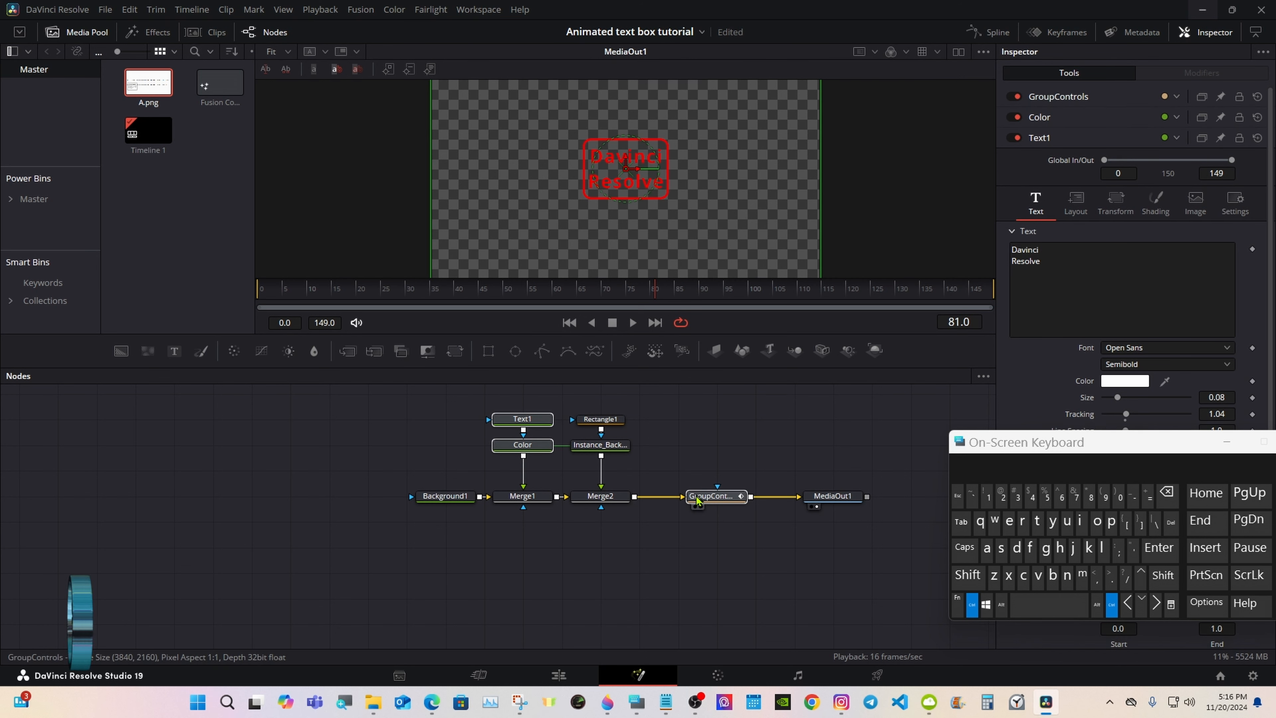
pyautogui.keyDown('ctrl'); pyautogui.click(598, 421); pyautogui.keyUp('ctrl')
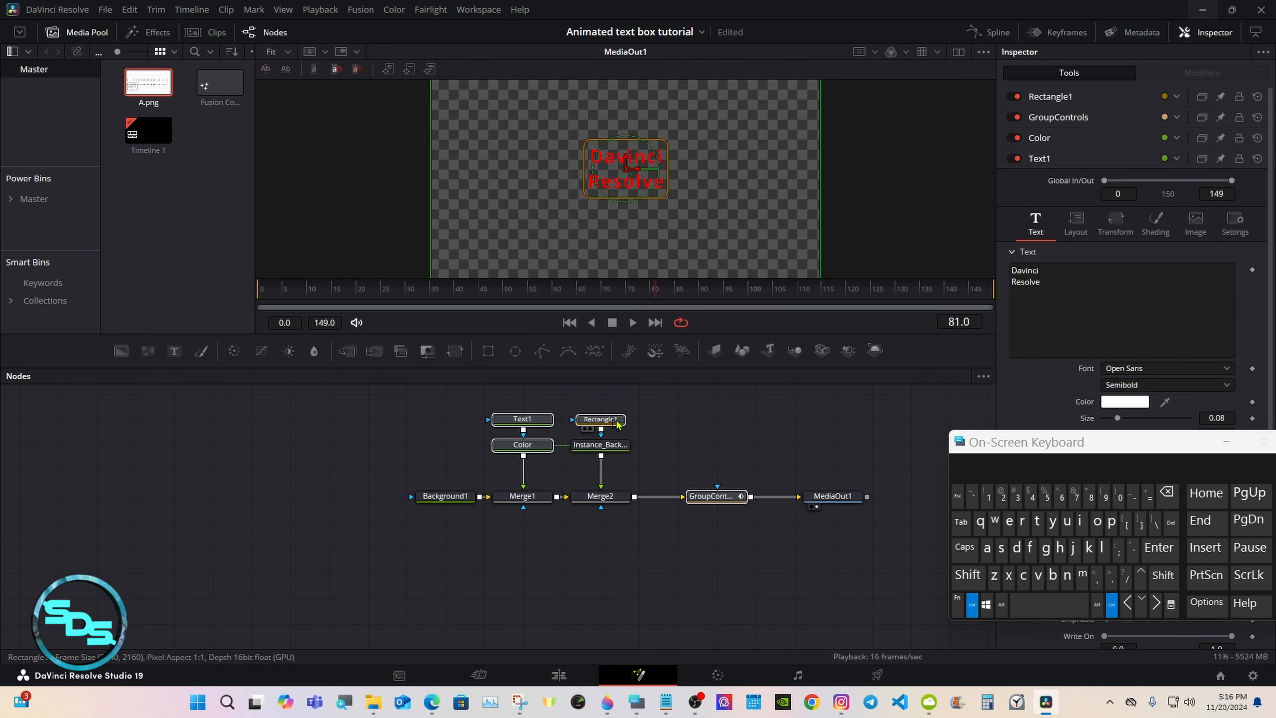
pyautogui.click(987, 551)
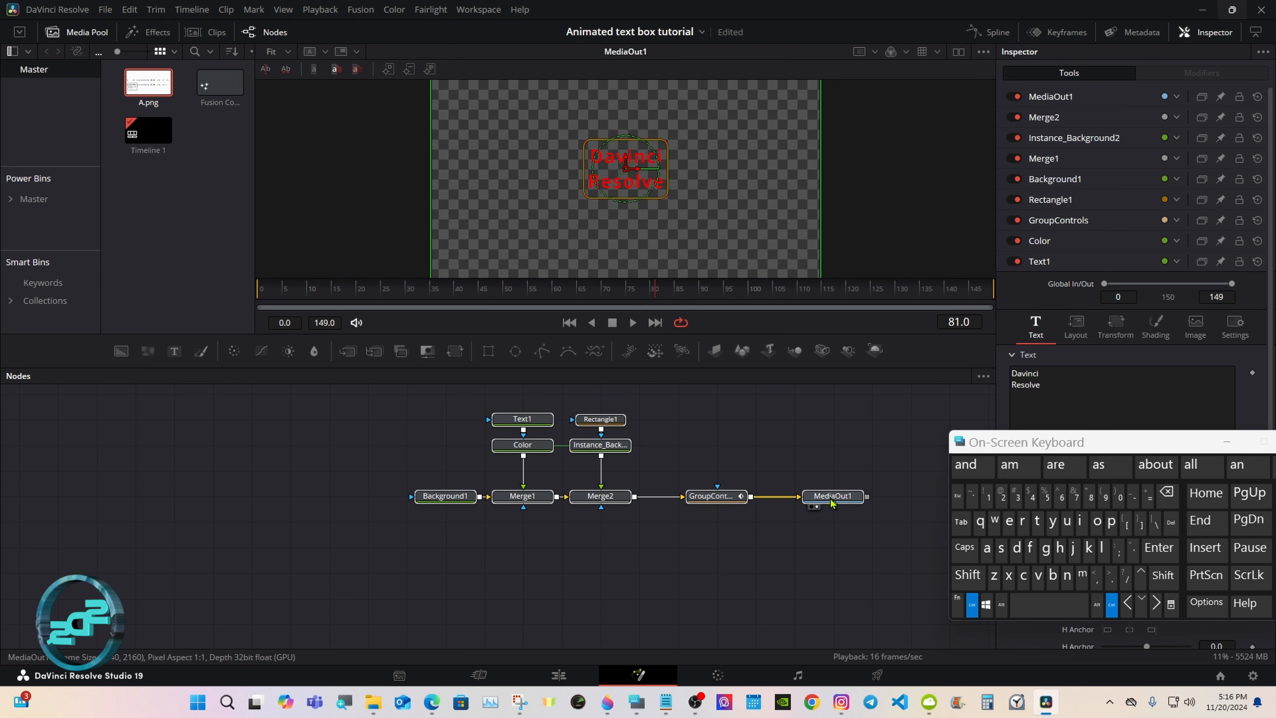
# - Create a macro from the selected nodes and release the held modifier on the on-screen keyboard
pyautogui.rightClick(618, 501)
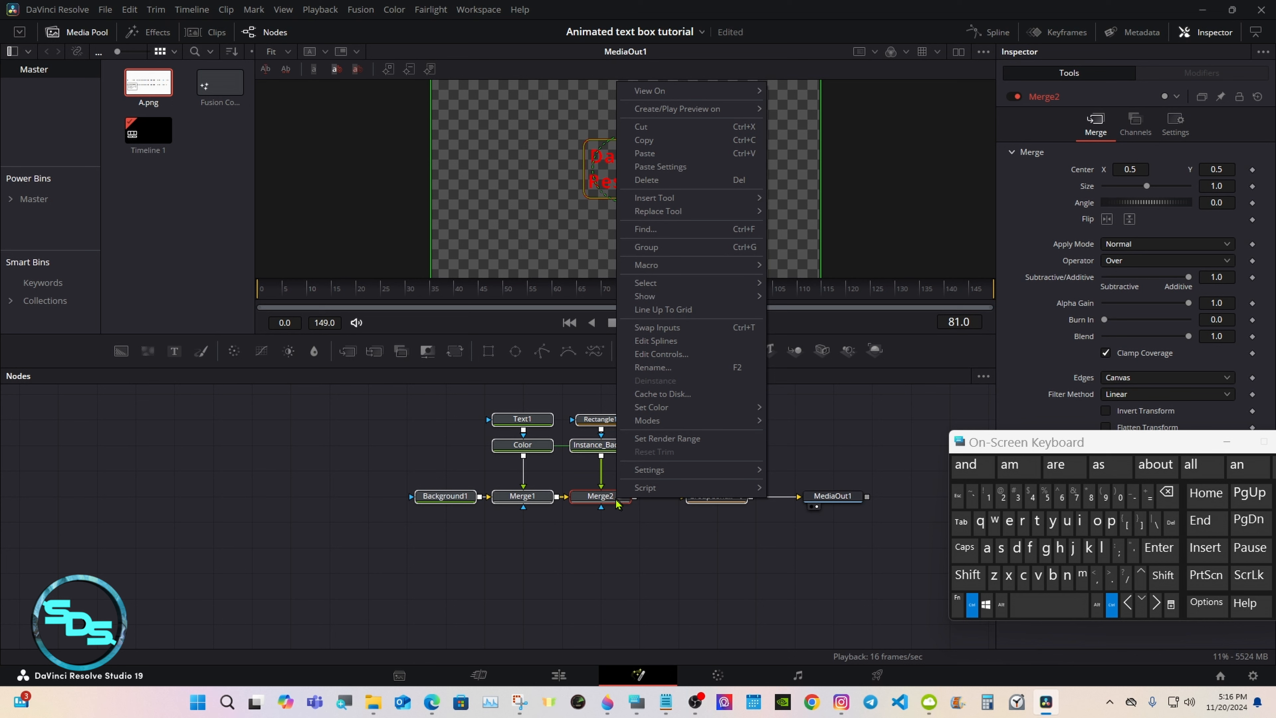
pyautogui.moveTo(692, 273)
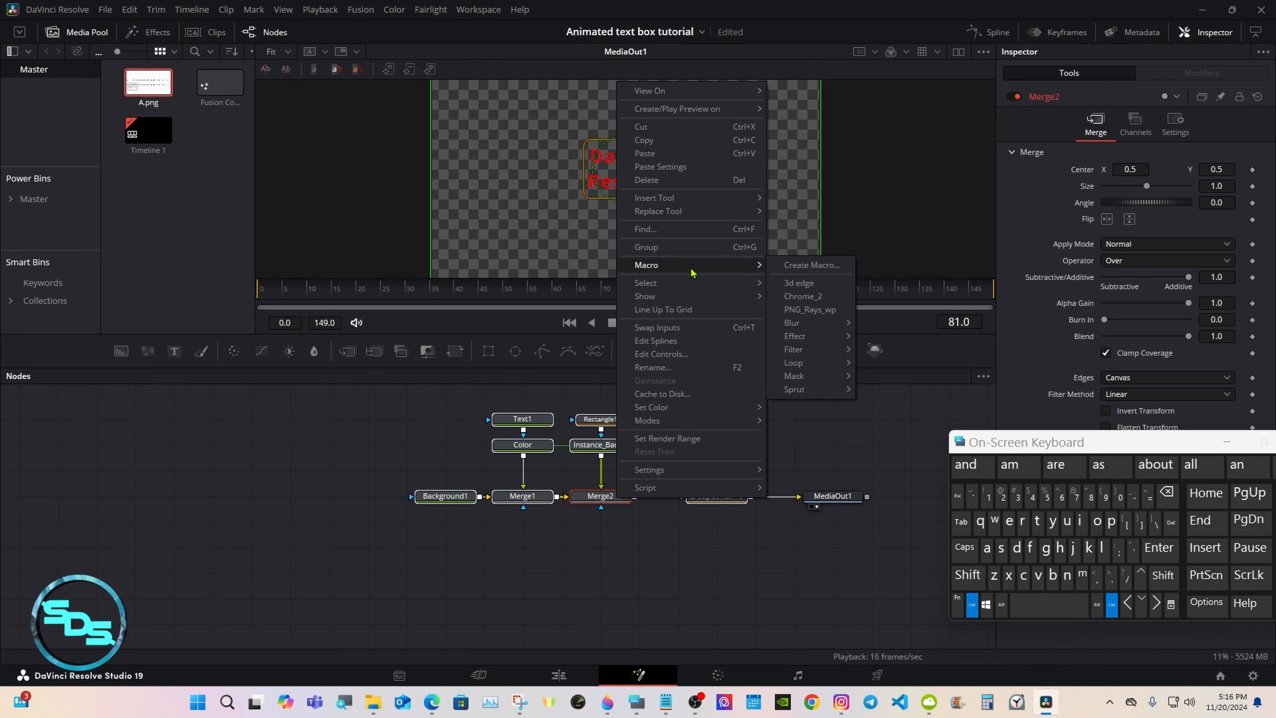
pyautogui.click(792, 266)
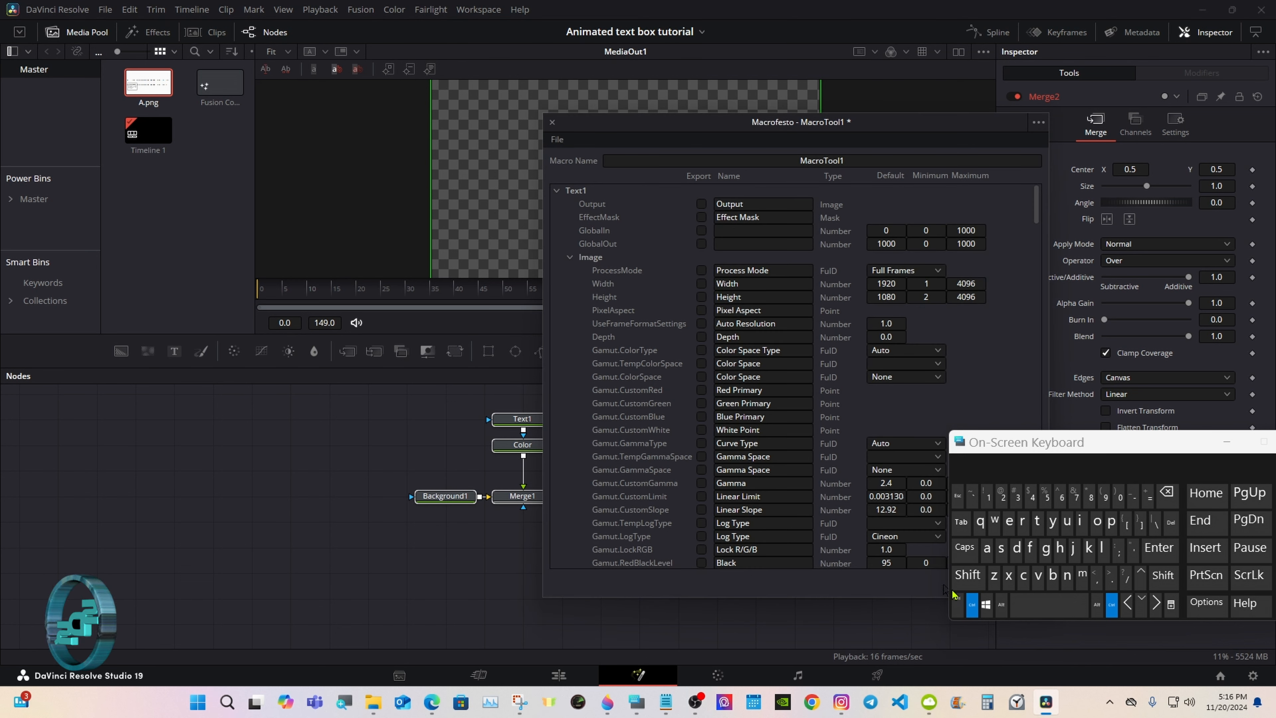
pyautogui.click(972, 602)
pyautogui.moveTo(979, 443); pyautogui.dragTo(1025, 425)
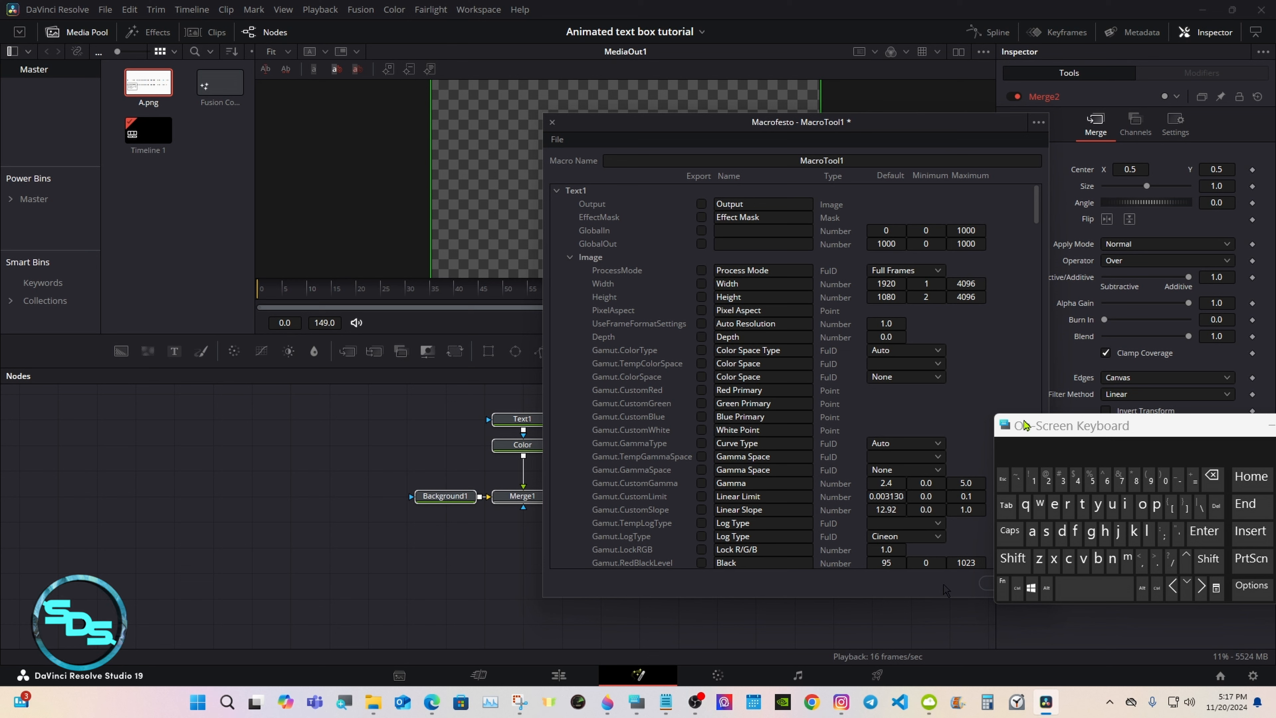
# - Export Text1's Styled Text, Font, Style, Size, Tracking and Line Spacing parameters in the macro
pyautogui.click(571, 257)
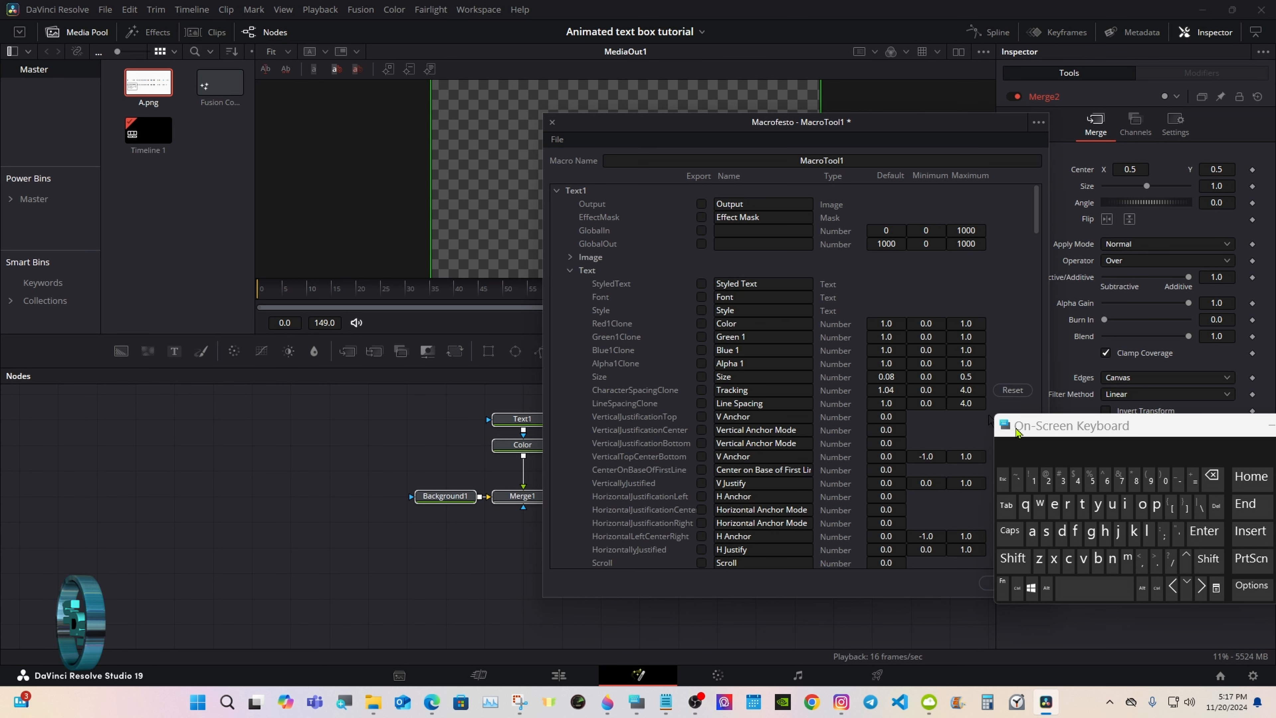
pyautogui.moveTo(1016, 431); pyautogui.dragTo(1028, 454)
pyautogui.click(701, 283)
pyautogui.click(701, 297)
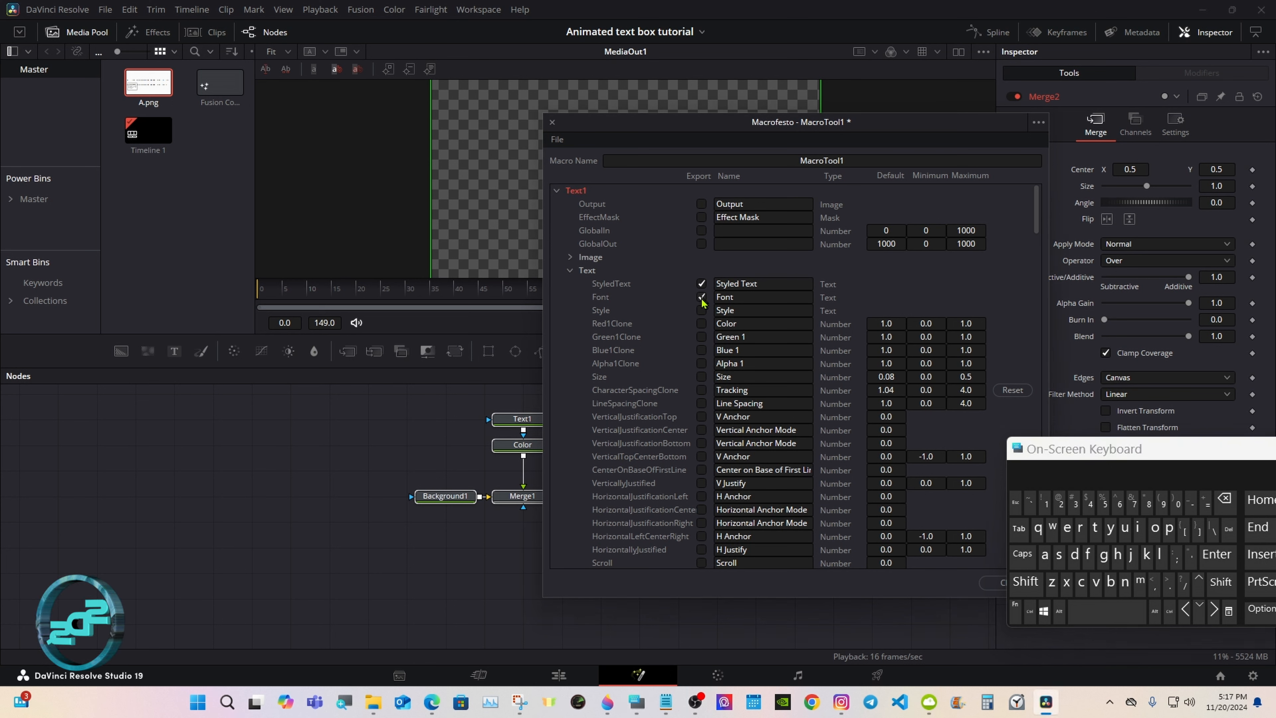
pyautogui.click(701, 310)
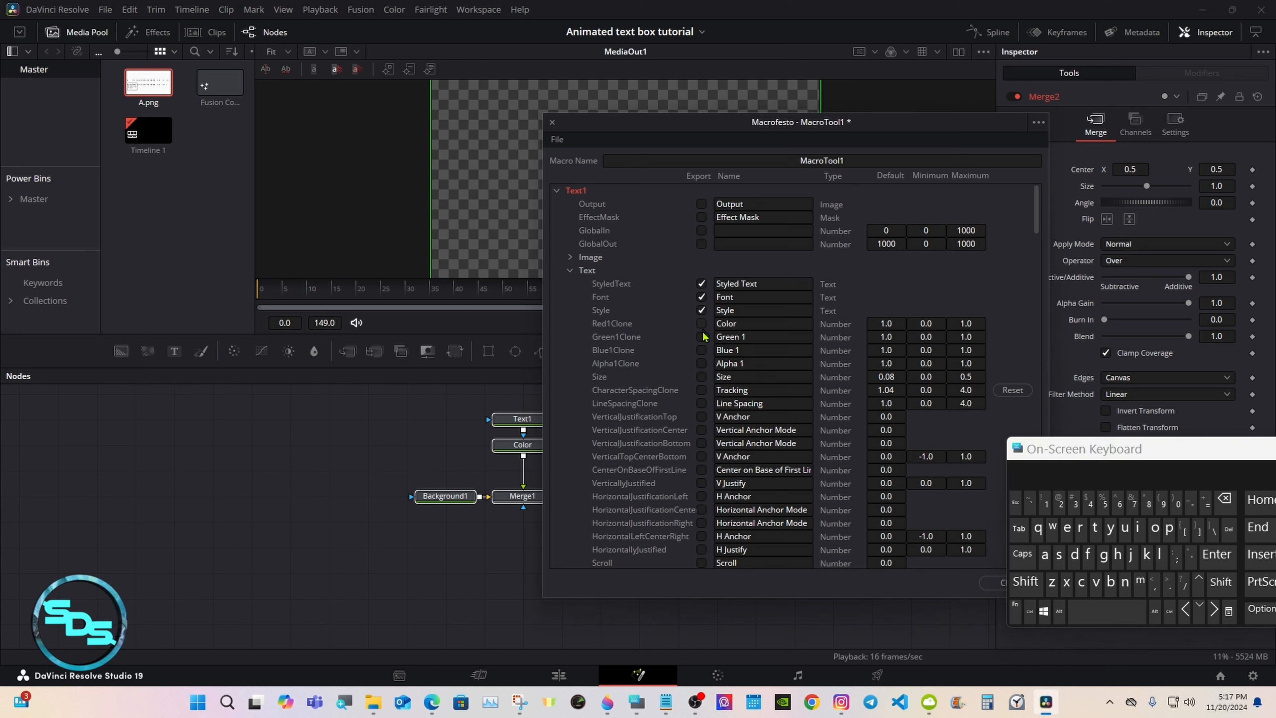
pyautogui.click(702, 377)
pyautogui.click(702, 390)
pyautogui.click(701, 403)
# - Export Text1's vertical anchor parameters, Center on Base of First Line and V Justify in the macro
pyautogui.click(701, 416)
pyautogui.click(701, 430)
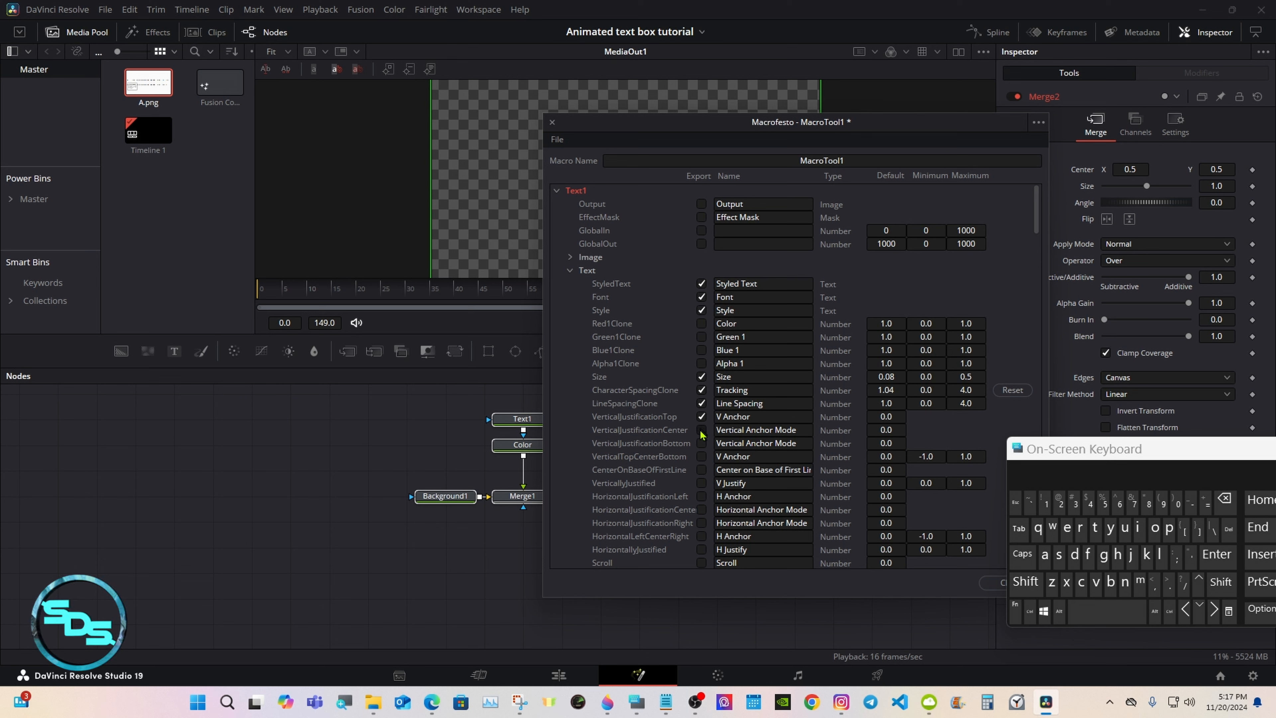
pyautogui.click(701, 443)
pyautogui.click(701, 457)
pyautogui.click(702, 470)
pyautogui.click(701, 483)
# - Export Text1's horizontal anchor parameters and H Justify in the macro, leaving Scroll unexported
pyautogui.click(701, 496)
pyautogui.click(702, 510)
pyautogui.click(702, 523)
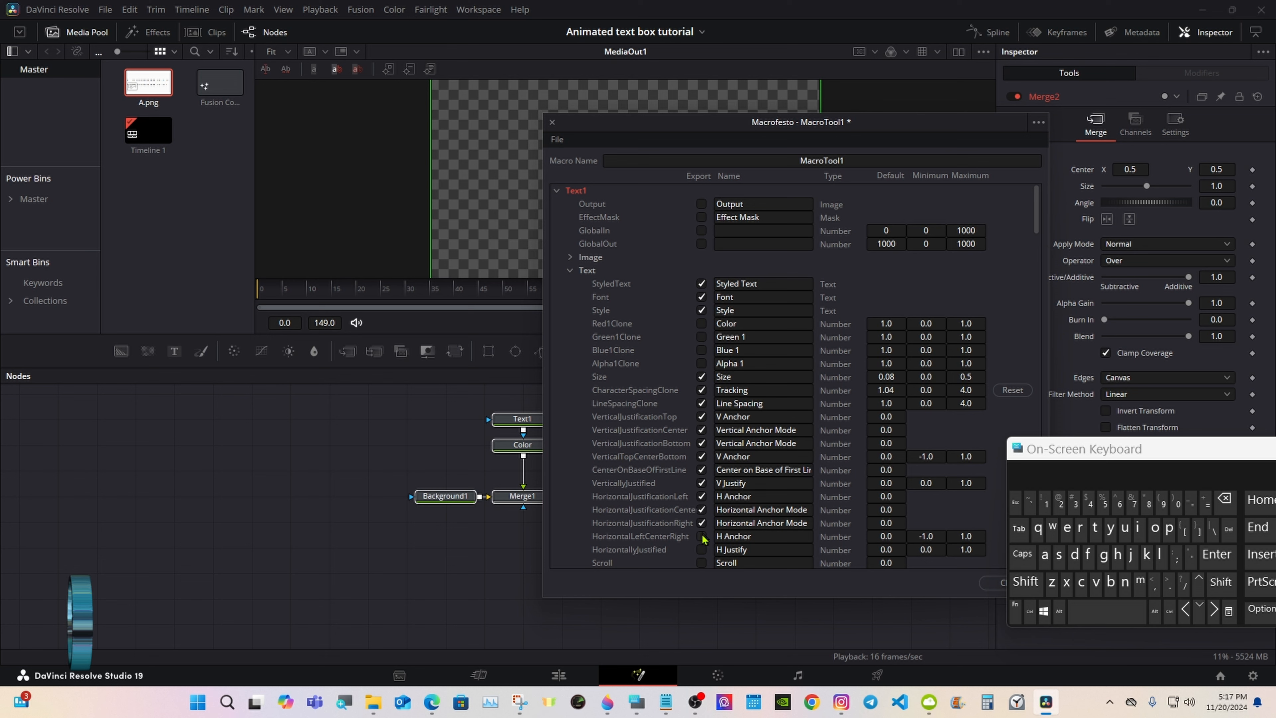
pyautogui.click(701, 537)
pyautogui.click(701, 549)
pyautogui.click(701, 563)
pyautogui.moveTo(1037, 206); pyautogui.dragTo(1037, 221)
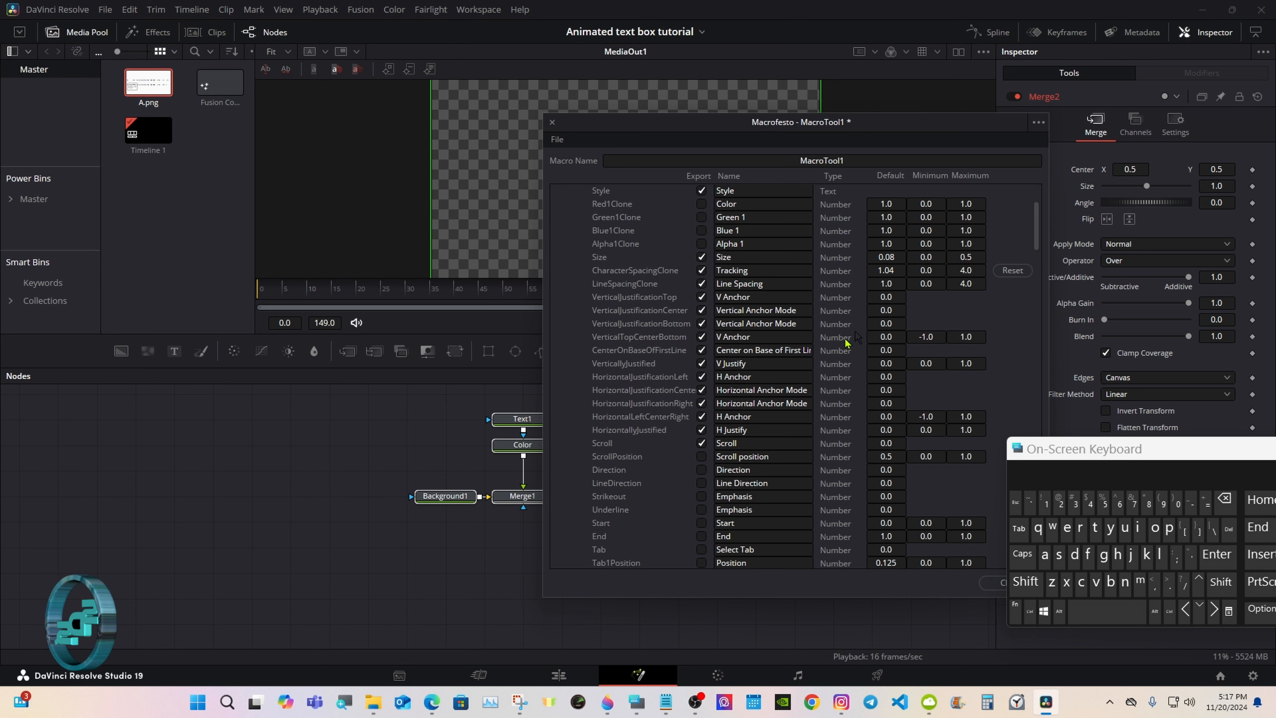
pyautogui.click(702, 443)
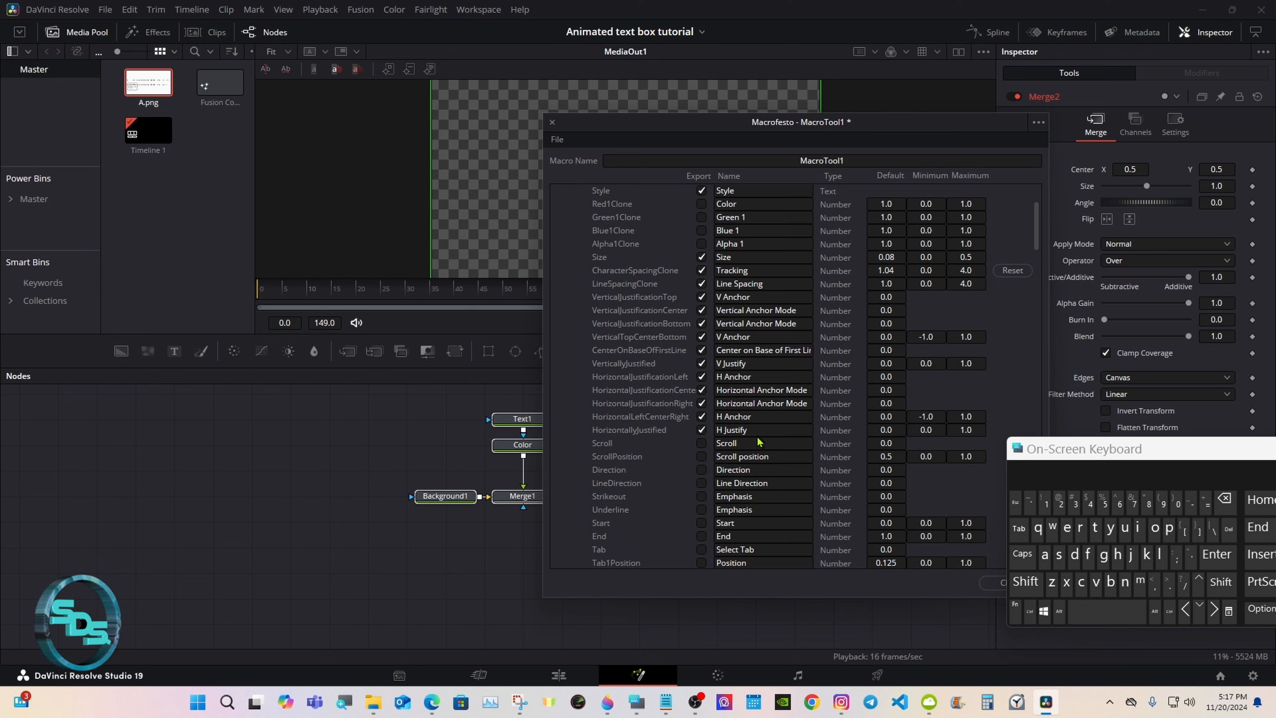
# - Collapse the Text, Layout, Transform and Shading groups and the whole Text1 section in the macro's parameter list
pyautogui.moveTo(1037, 237); pyautogui.dragTo(1037, 220)
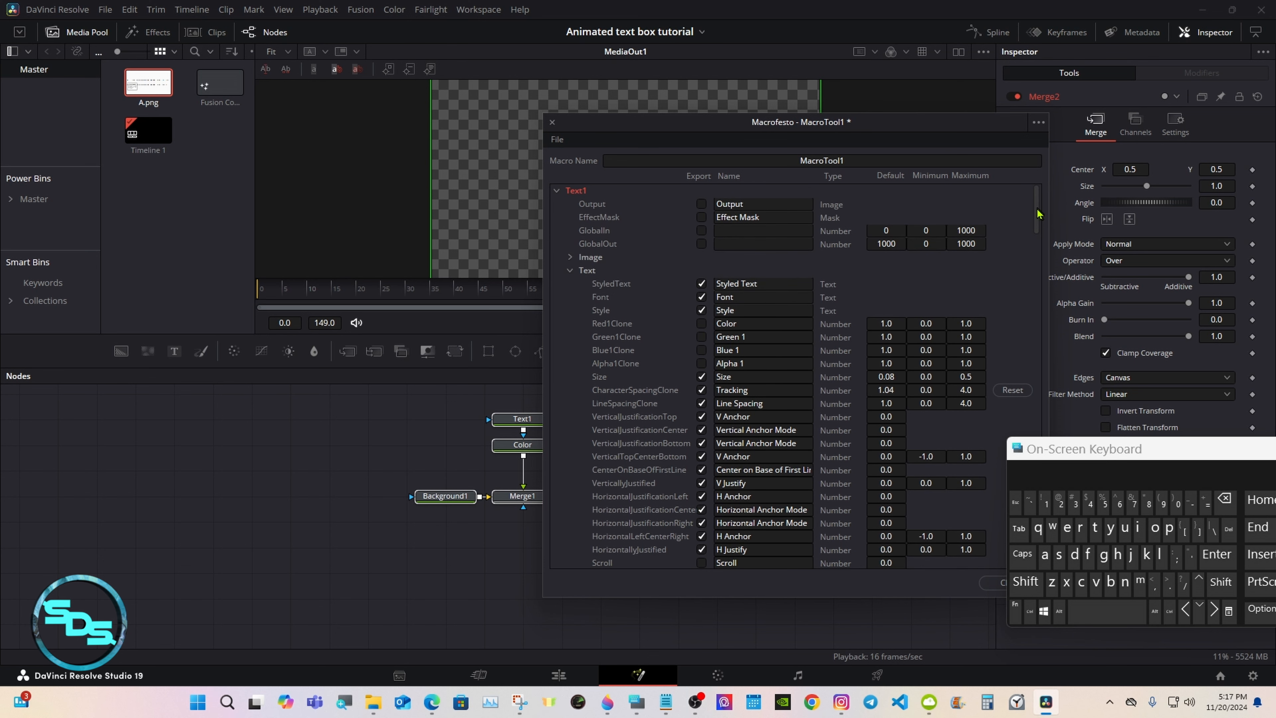
pyautogui.click(570, 283)
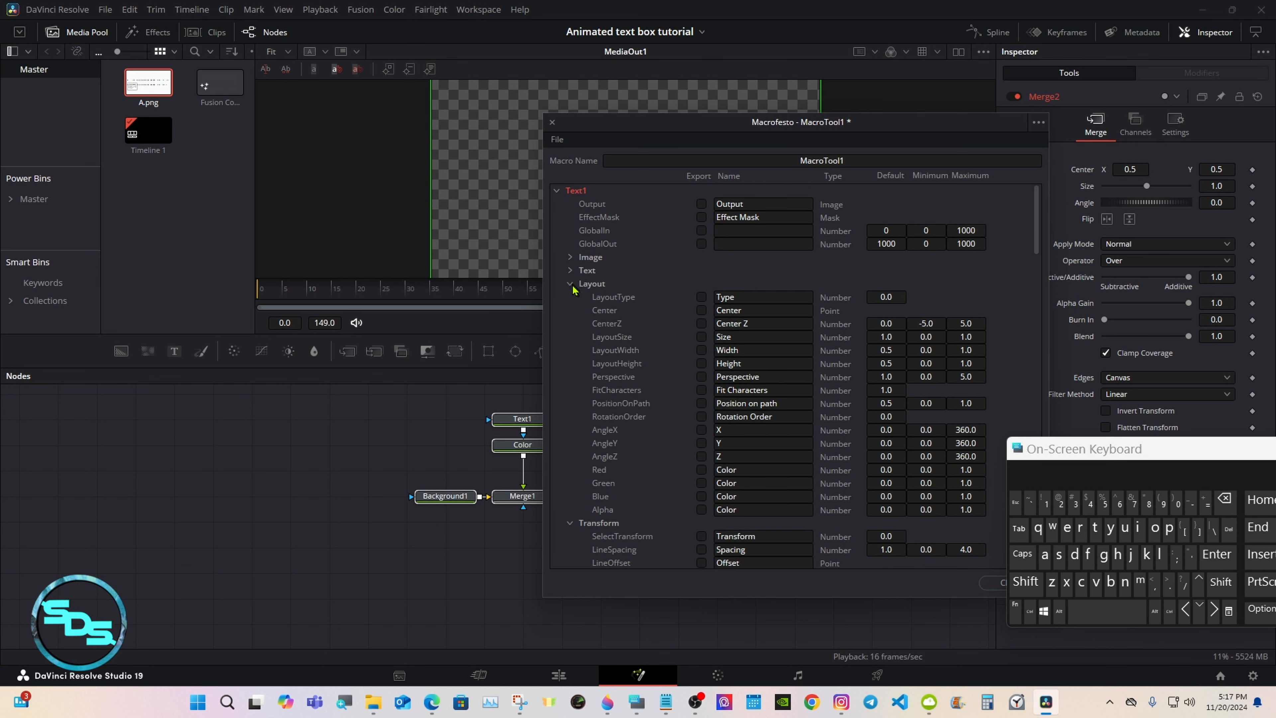
pyautogui.click(571, 284)
pyautogui.click(572, 297)
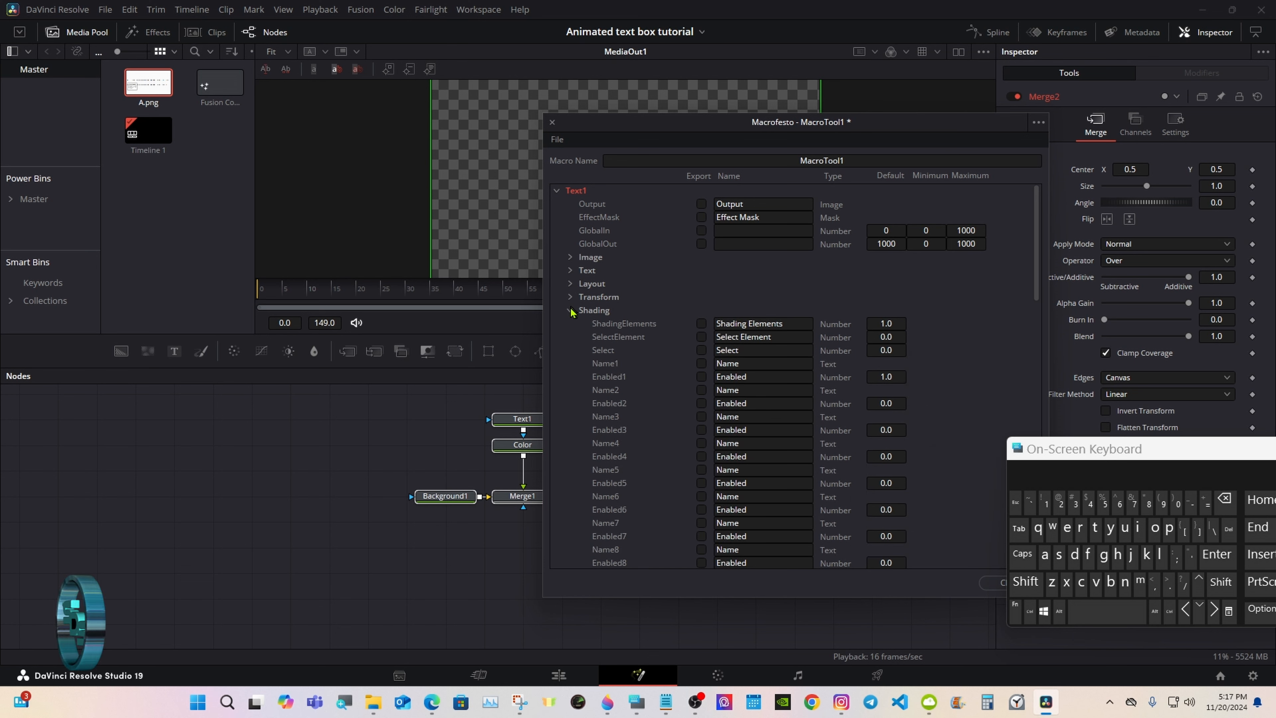
pyautogui.click(571, 310)
pyautogui.click(557, 192)
# - Export the Color node's TopLeftRed, TopLeftGreen, TopLeftBlue and TopLeftAlpha parameters in the macro and collapse its section
pyautogui.click(560, 204)
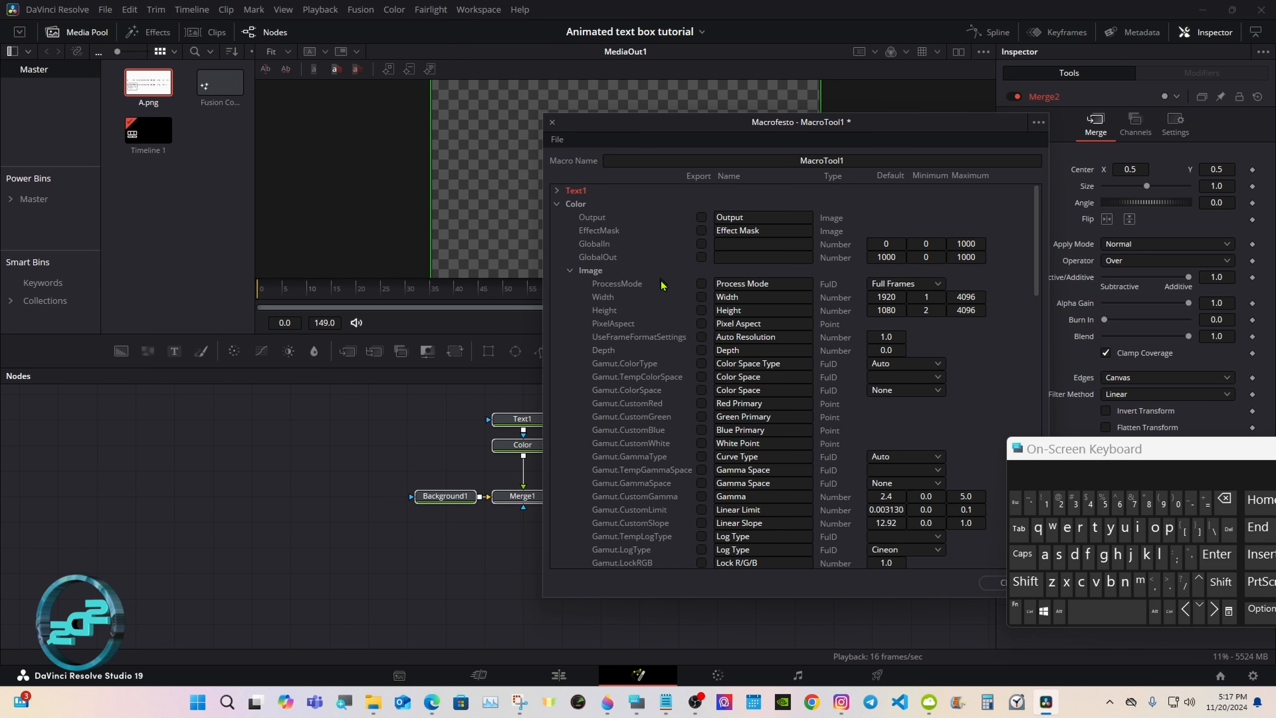
pyautogui.click(571, 272)
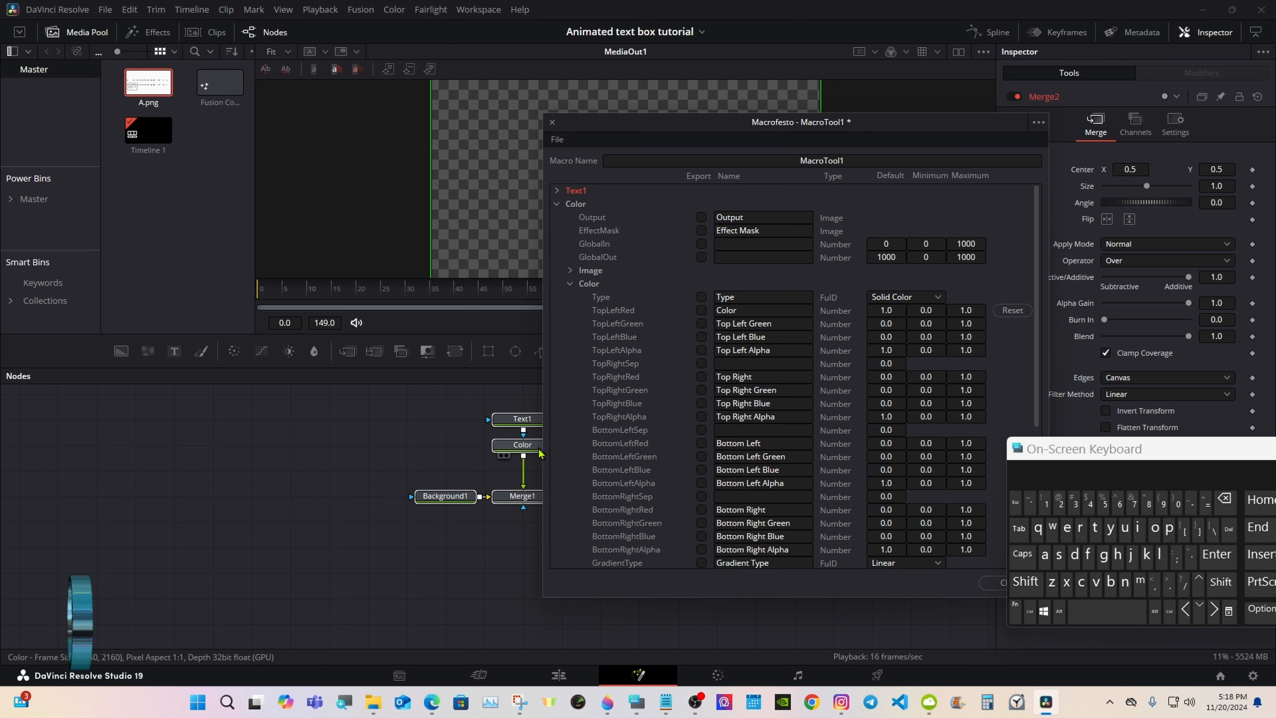
pyautogui.click(529, 451)
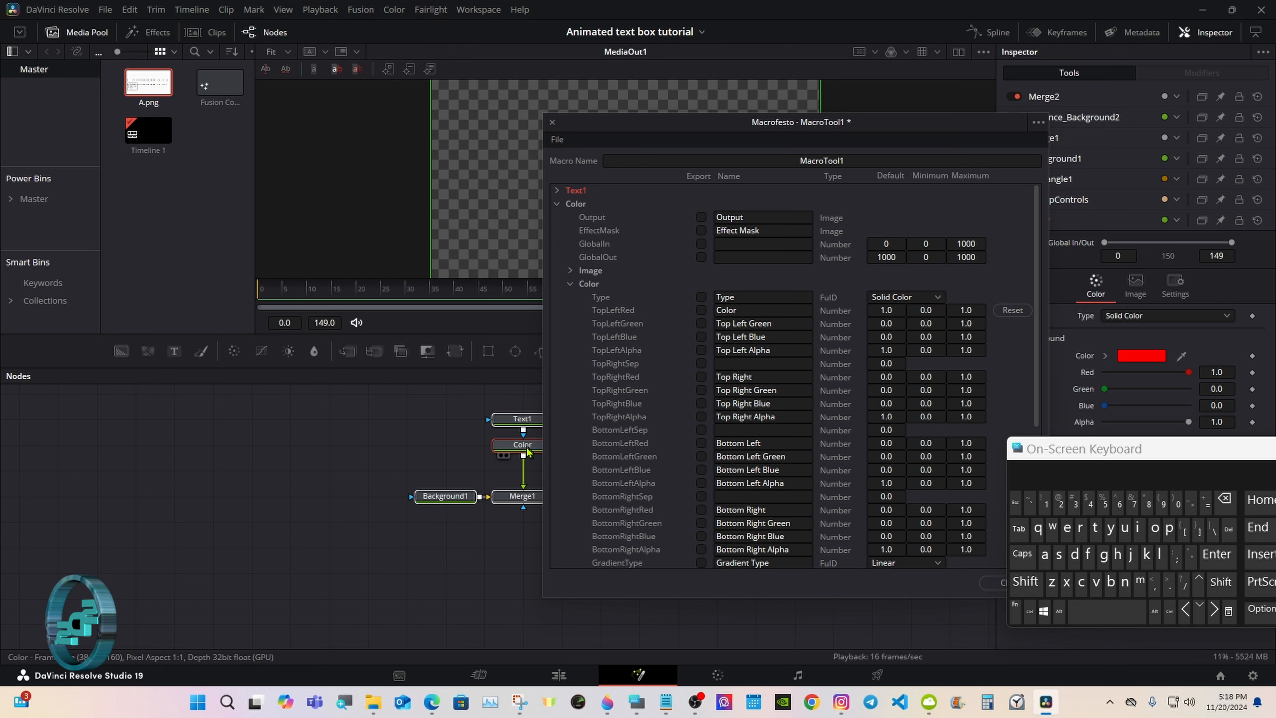
pyautogui.moveTo(1060, 452); pyautogui.dragTo(1058, 531)
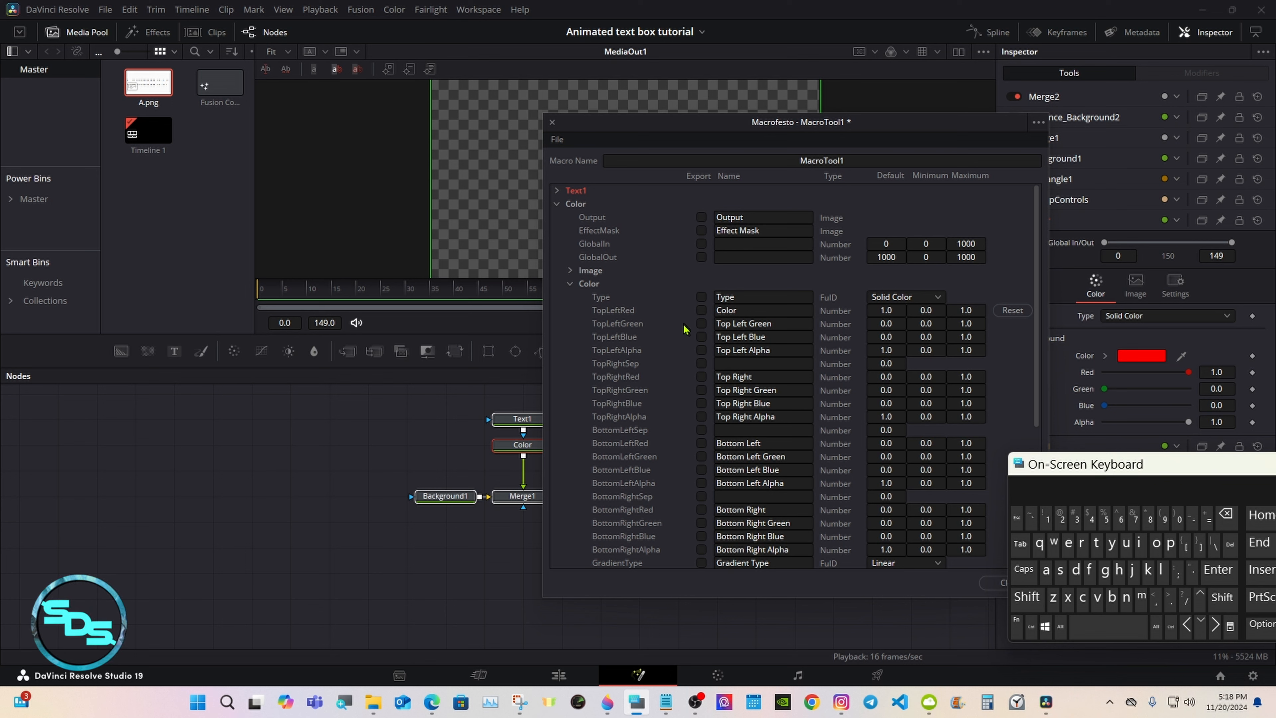
pyautogui.click(702, 310)
pyautogui.click(701, 323)
pyautogui.click(701, 337)
pyautogui.click(701, 350)
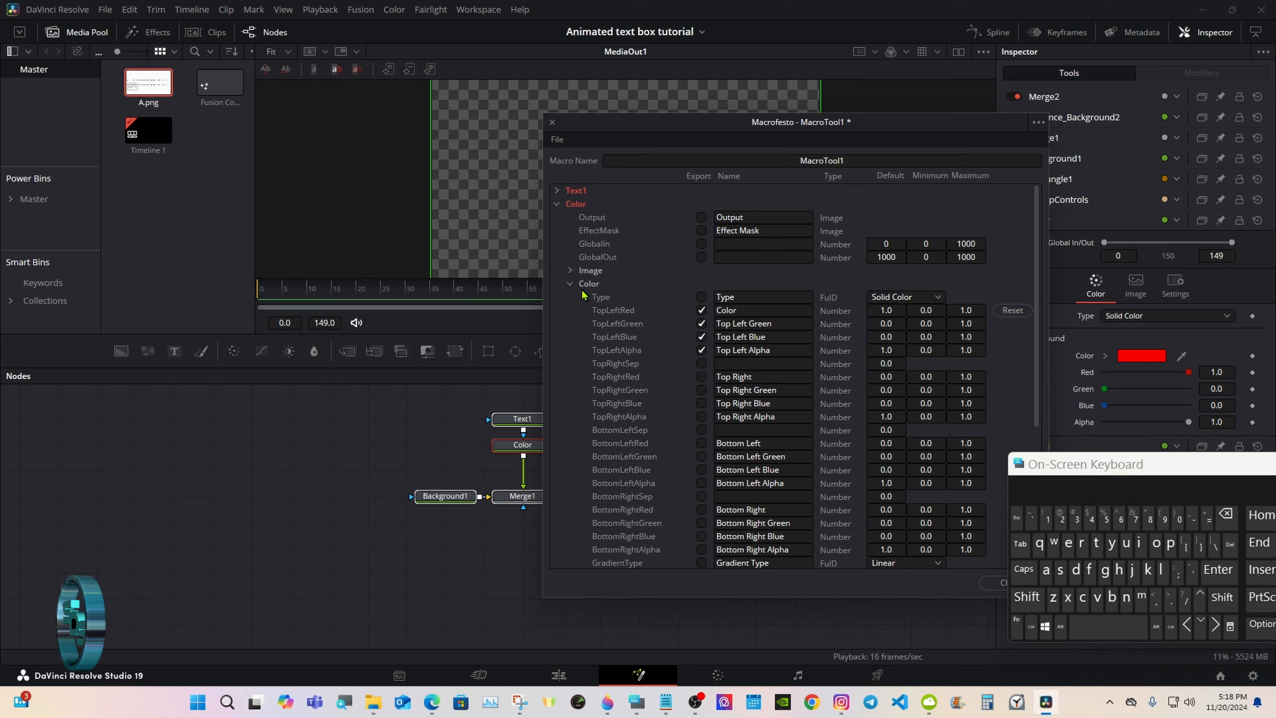
pyautogui.click(570, 284)
pyautogui.click(558, 204)
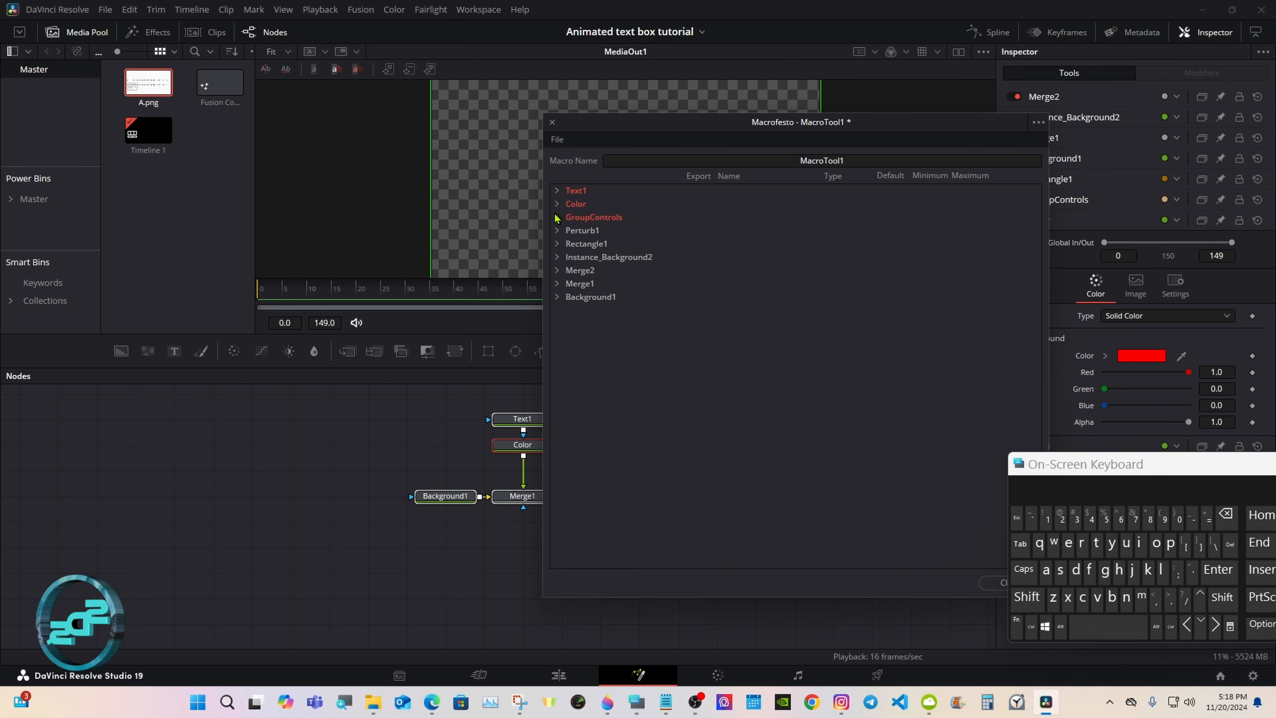
# - Export the Center parameter of GroupControls in the macro and collapse that section
pyautogui.click(558, 217)
pyautogui.click(701, 284)
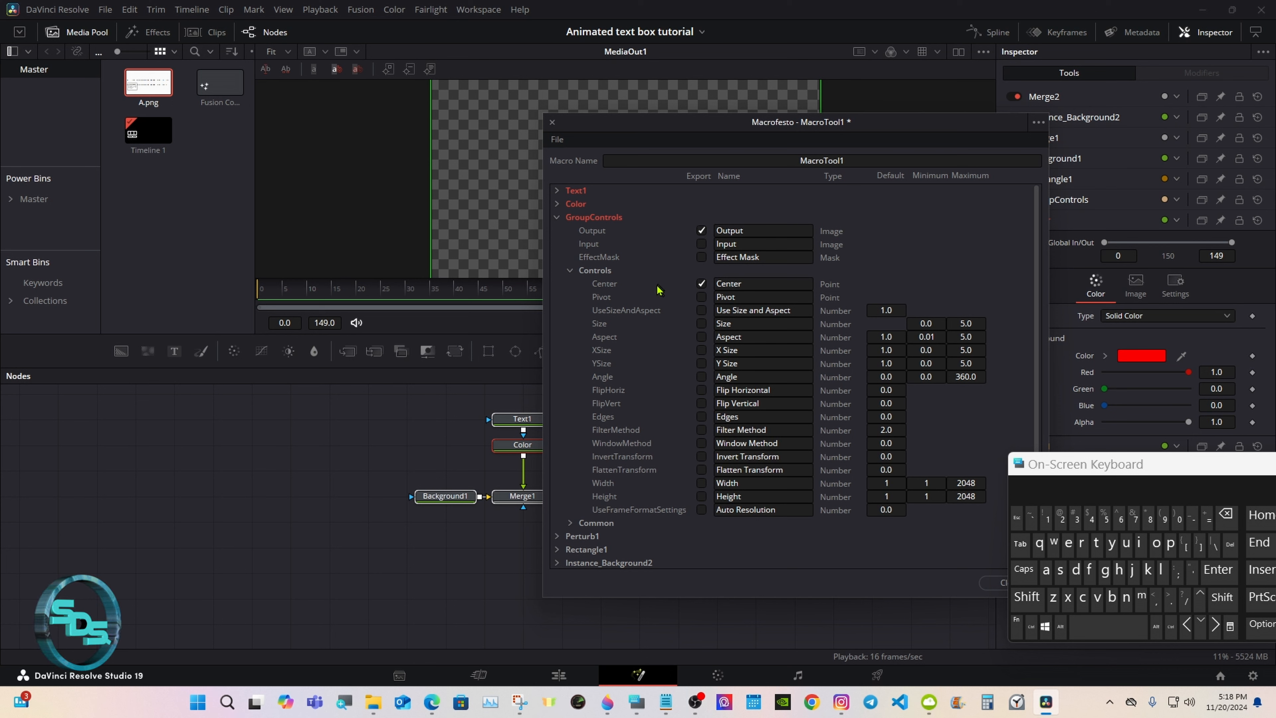
pyautogui.click(570, 271)
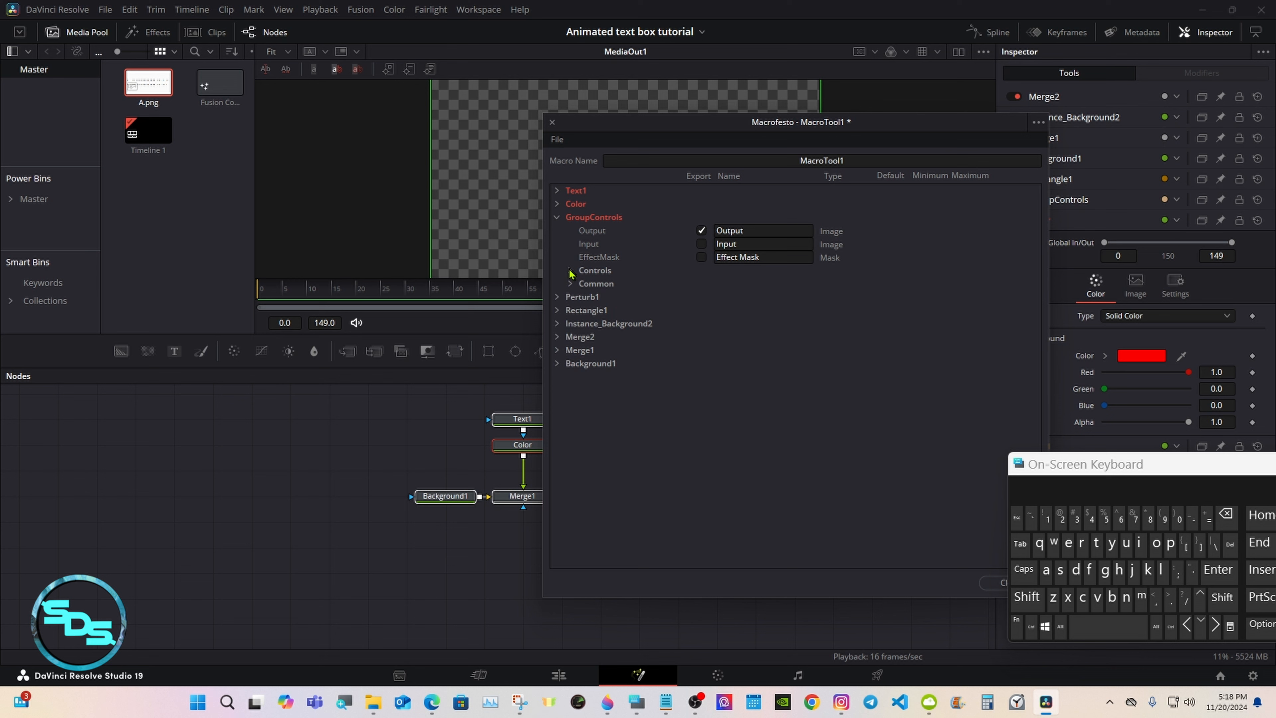
pyautogui.click(557, 217)
# - Export Perturb1's Value, Random Seed, Reseed, Strength, Wobble and Speed controls in the macro
pyautogui.click(557, 230)
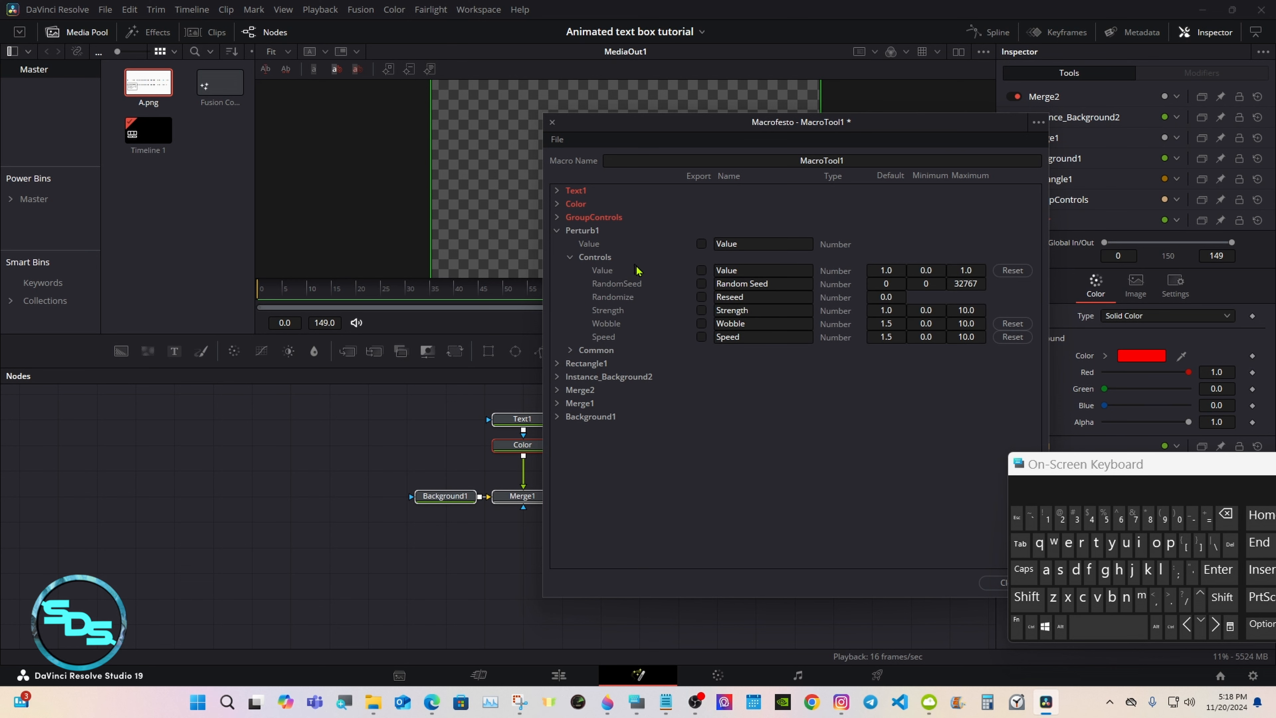
pyautogui.click(701, 271)
pyautogui.click(701, 284)
pyautogui.click(701, 297)
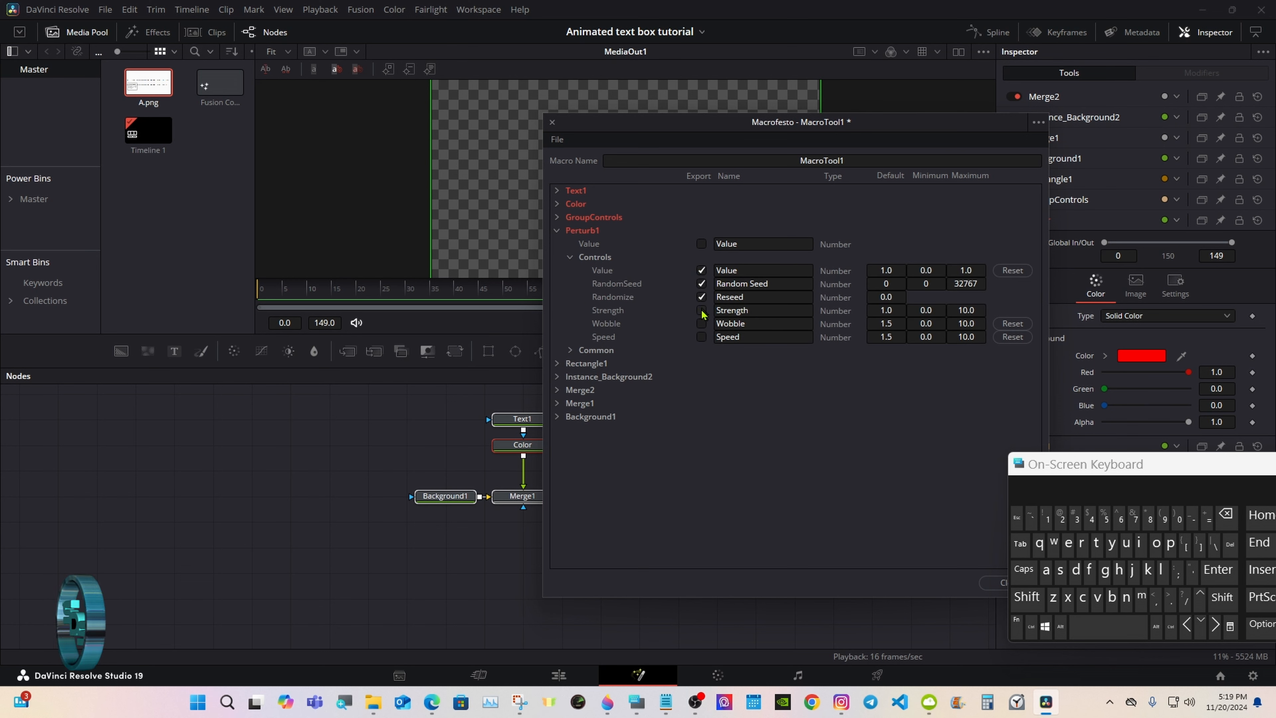
pyautogui.click(702, 310)
pyautogui.click(701, 337)
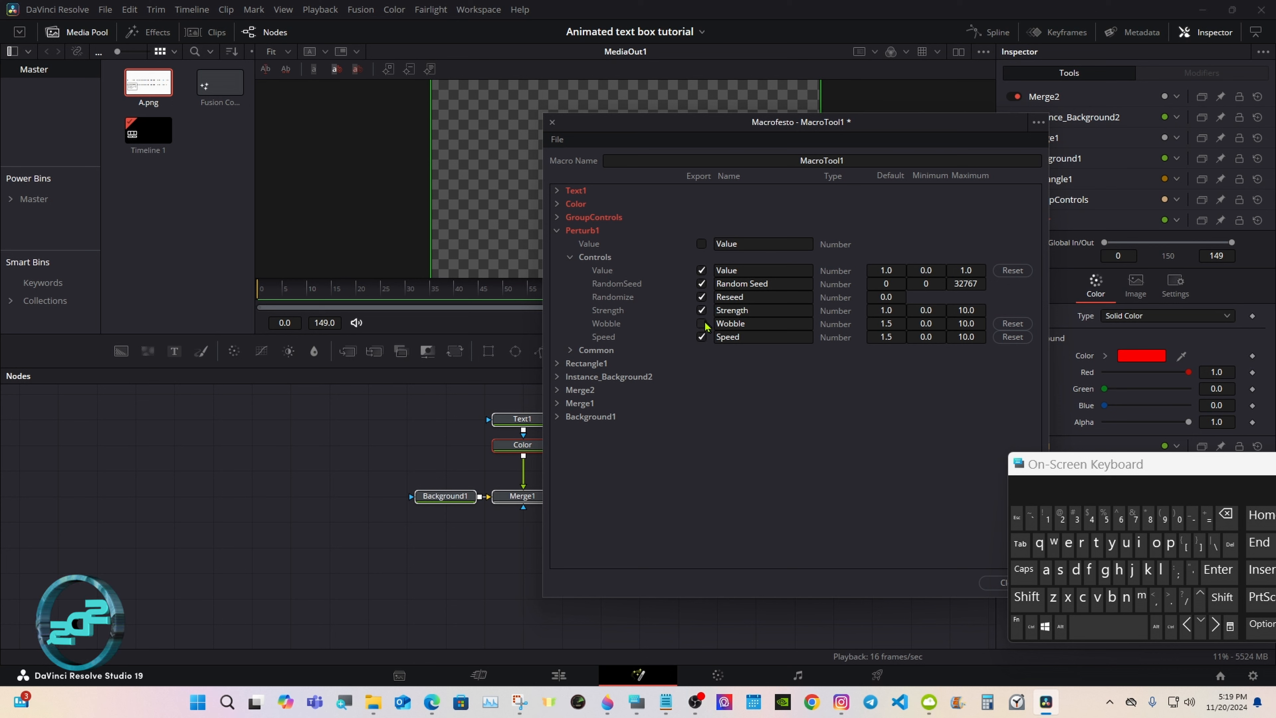
pyautogui.click(703, 323)
# - Rename Perturb1's exported Value control to "ANIMATION Value" and collapse the Perturb1 section
pyautogui.click(718, 272)
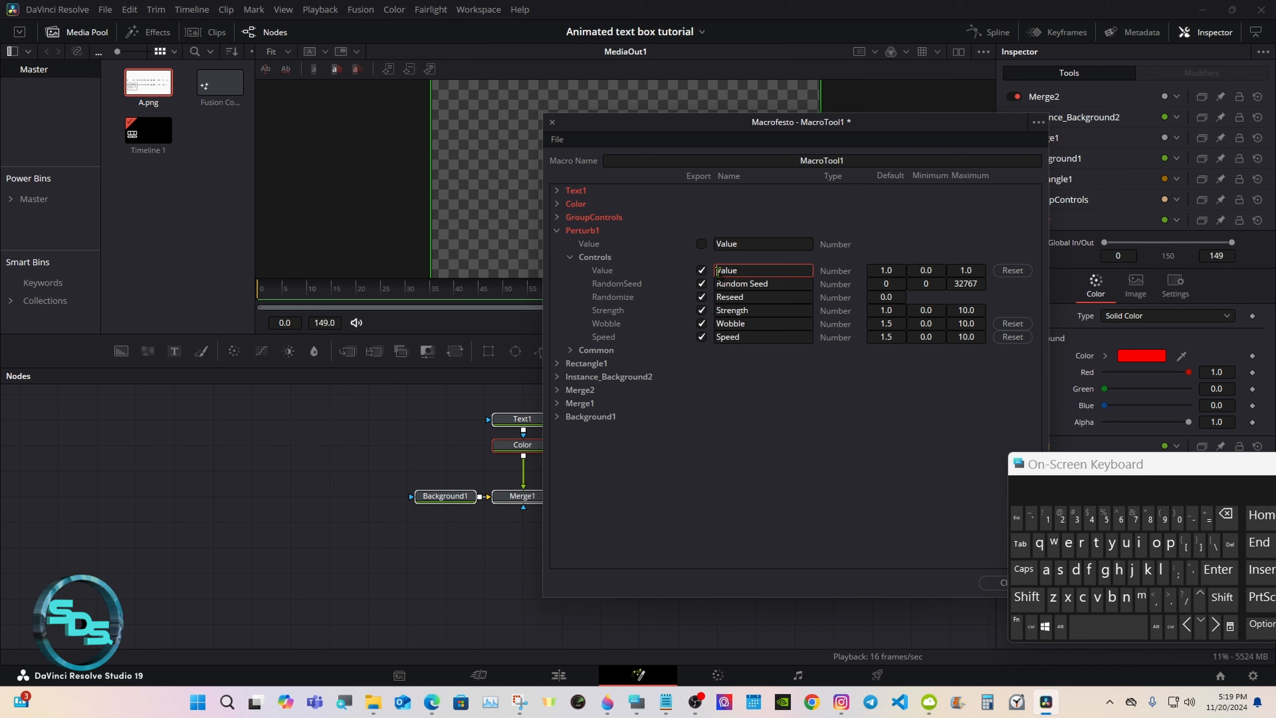
pyautogui.click(1023, 569)
pyautogui.click(1046, 569)
pyautogui.click(1127, 596)
pyautogui.click(1140, 542)
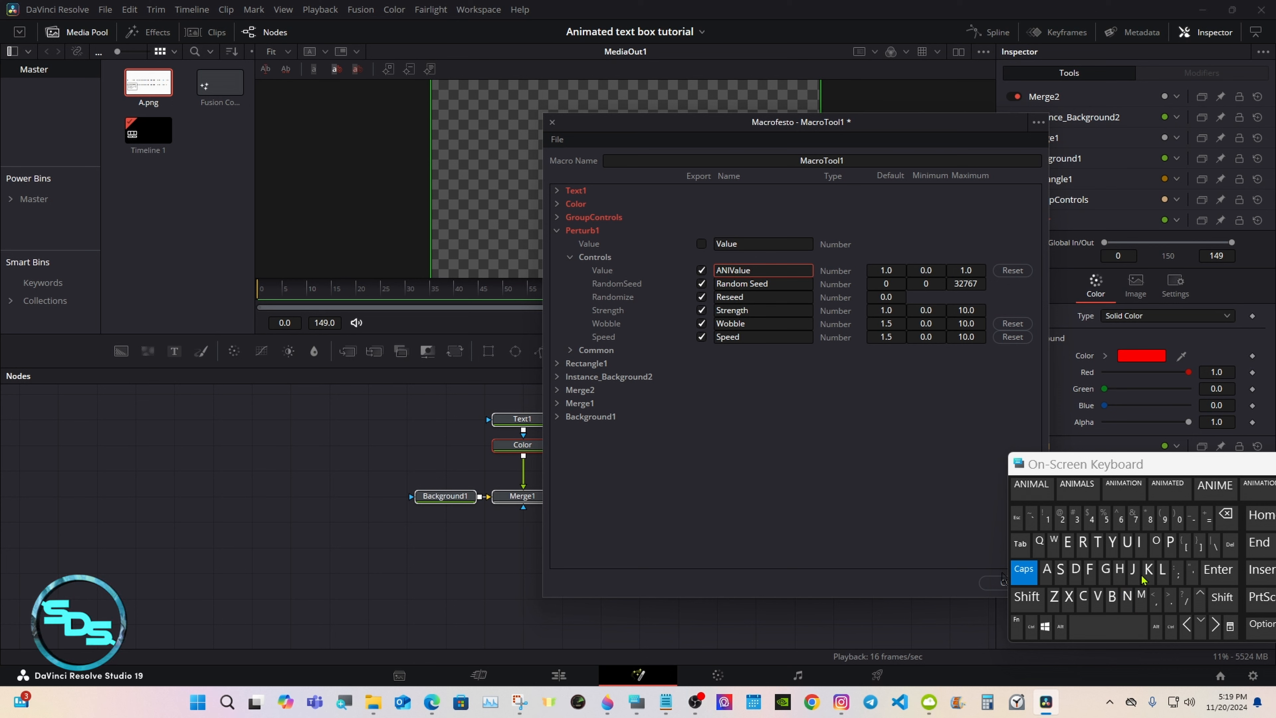
pyautogui.click(1141, 596)
pyautogui.click(1047, 570)
pyautogui.click(1098, 542)
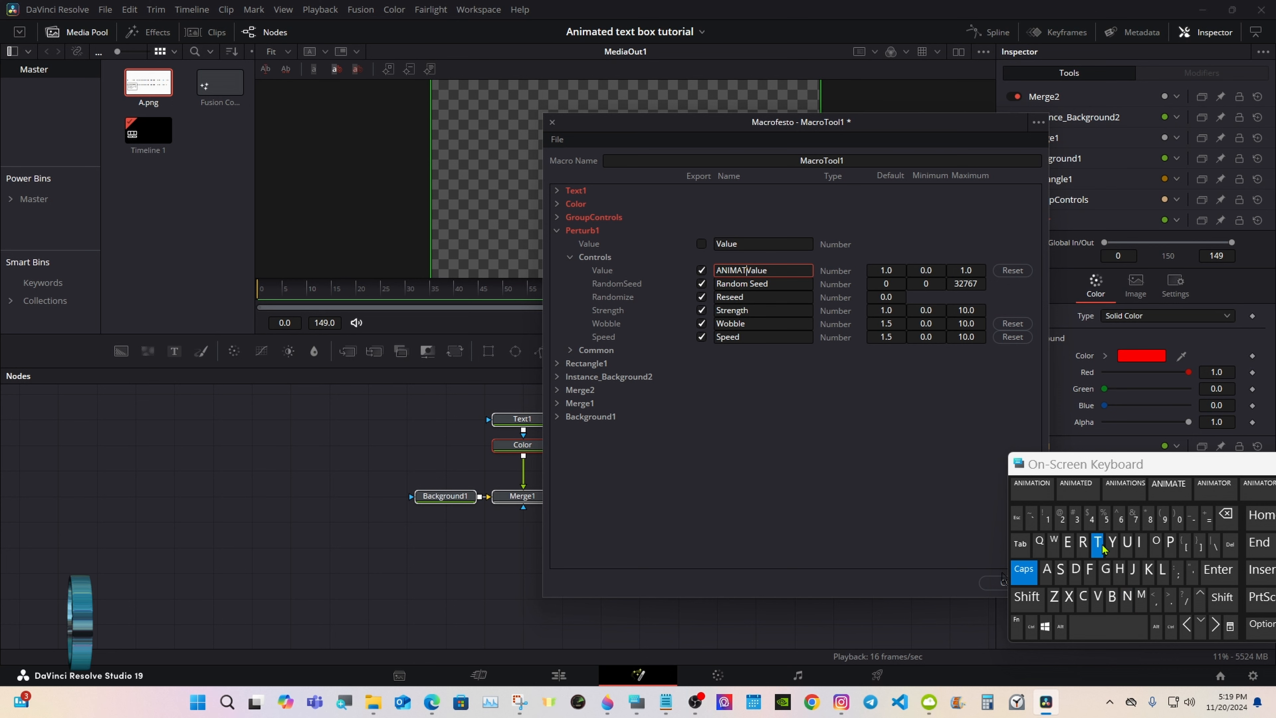
pyautogui.click(1048, 491)
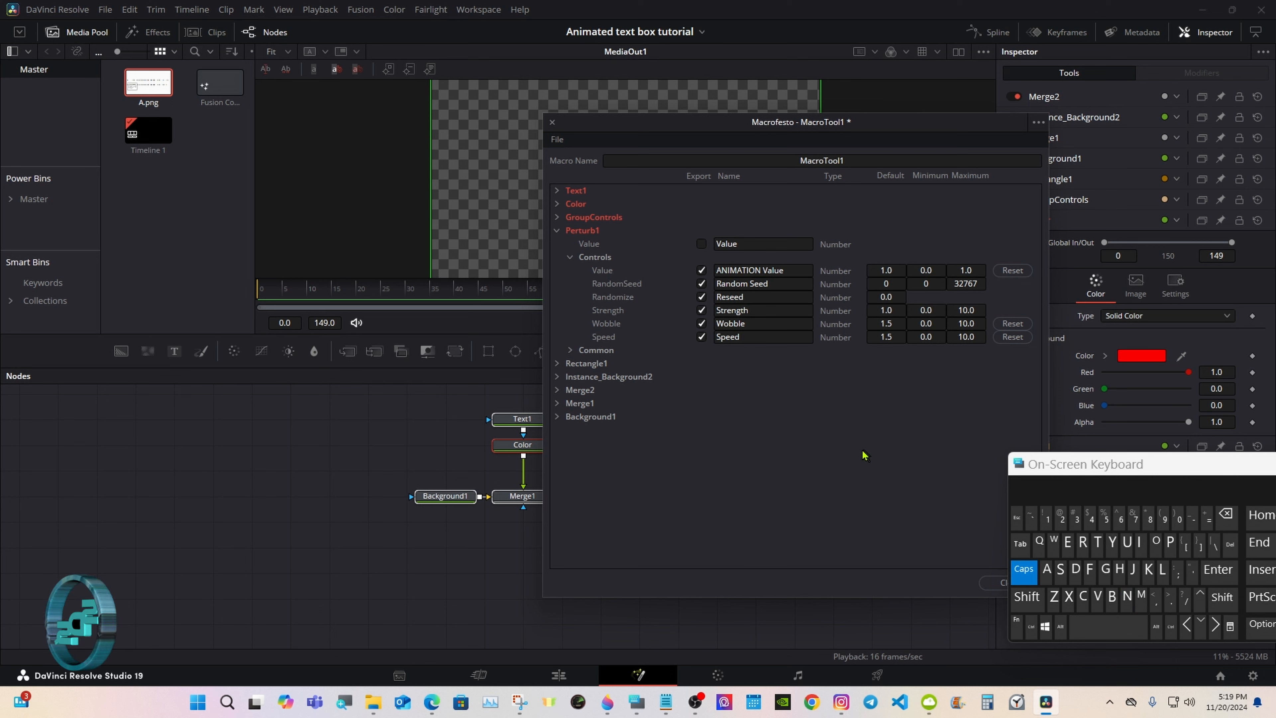
pyautogui.click(570, 257)
pyautogui.click(557, 230)
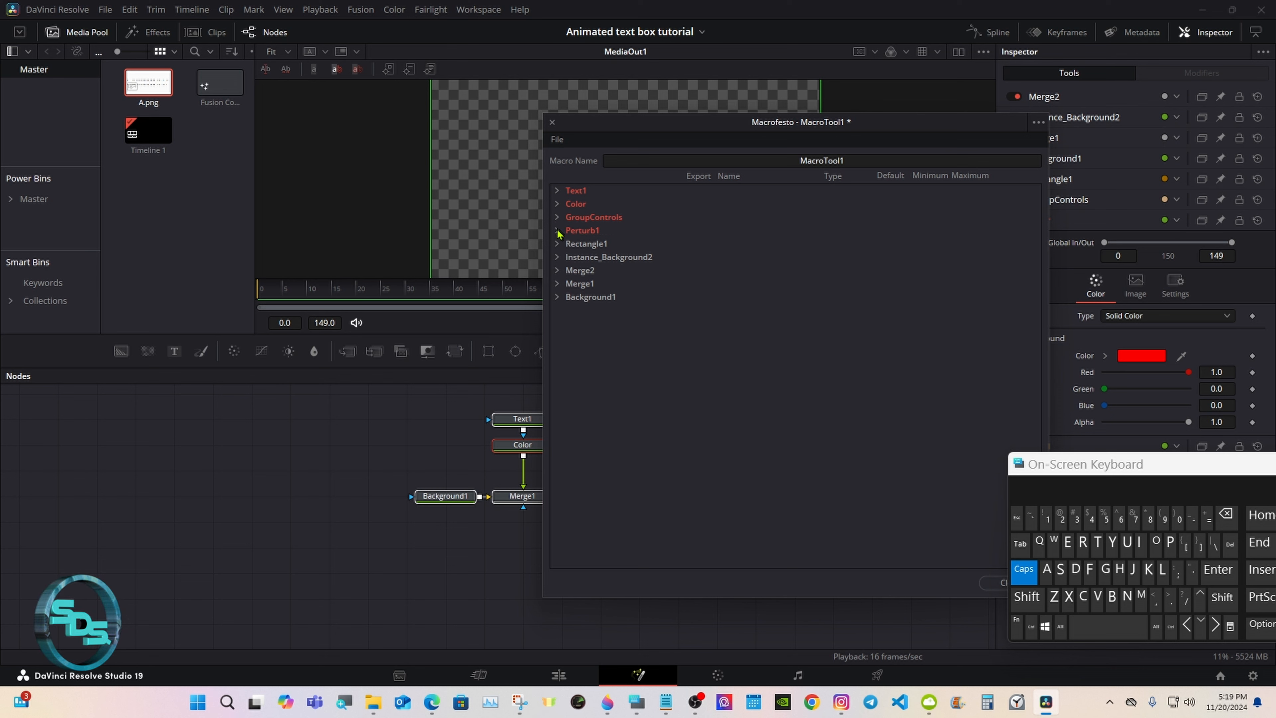
# - Export Rectangle1's Border Width and Corner Radius in the macro and collapse its section
pyautogui.click(557, 244)
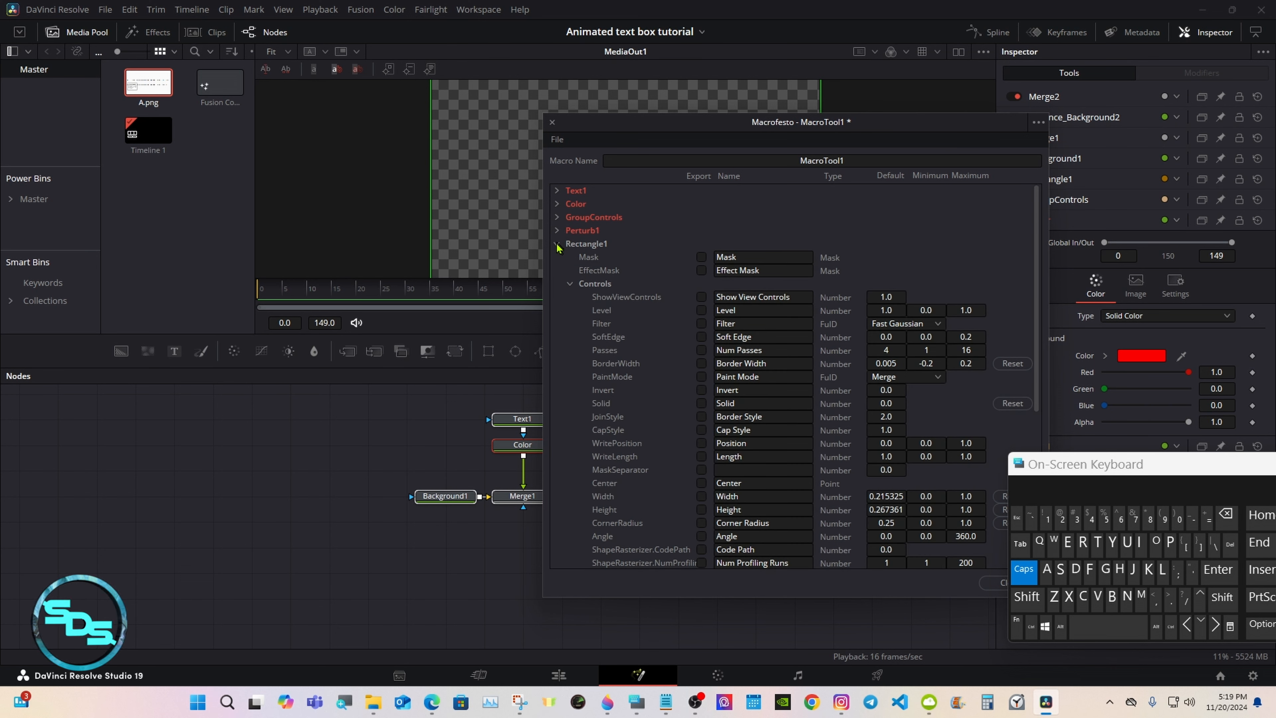
pyautogui.click(702, 364)
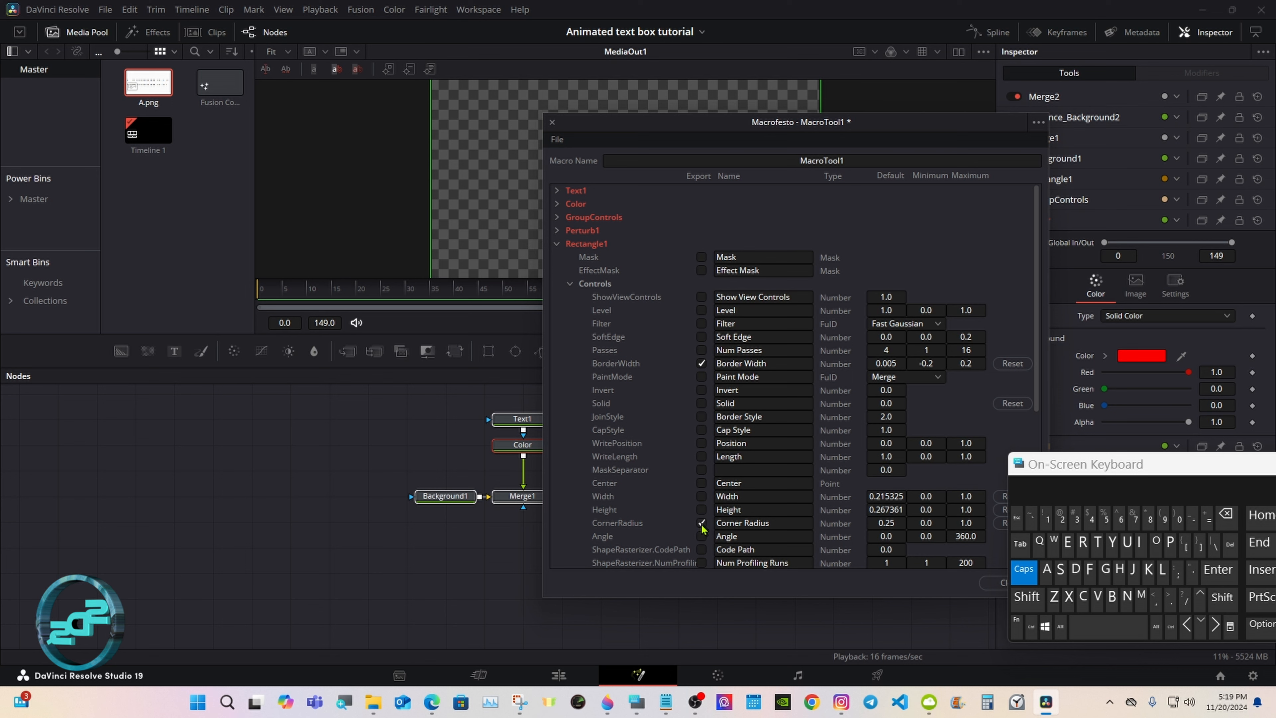
pyautogui.click(570, 283)
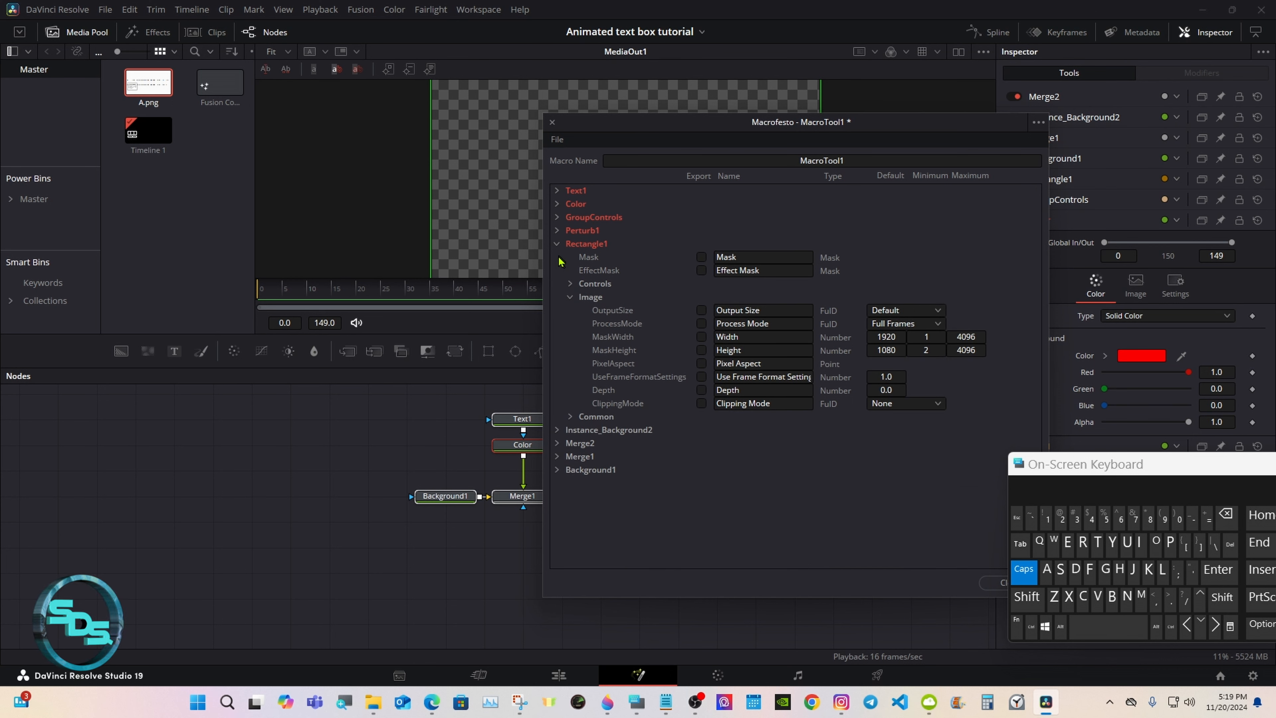
pyautogui.click(557, 244)
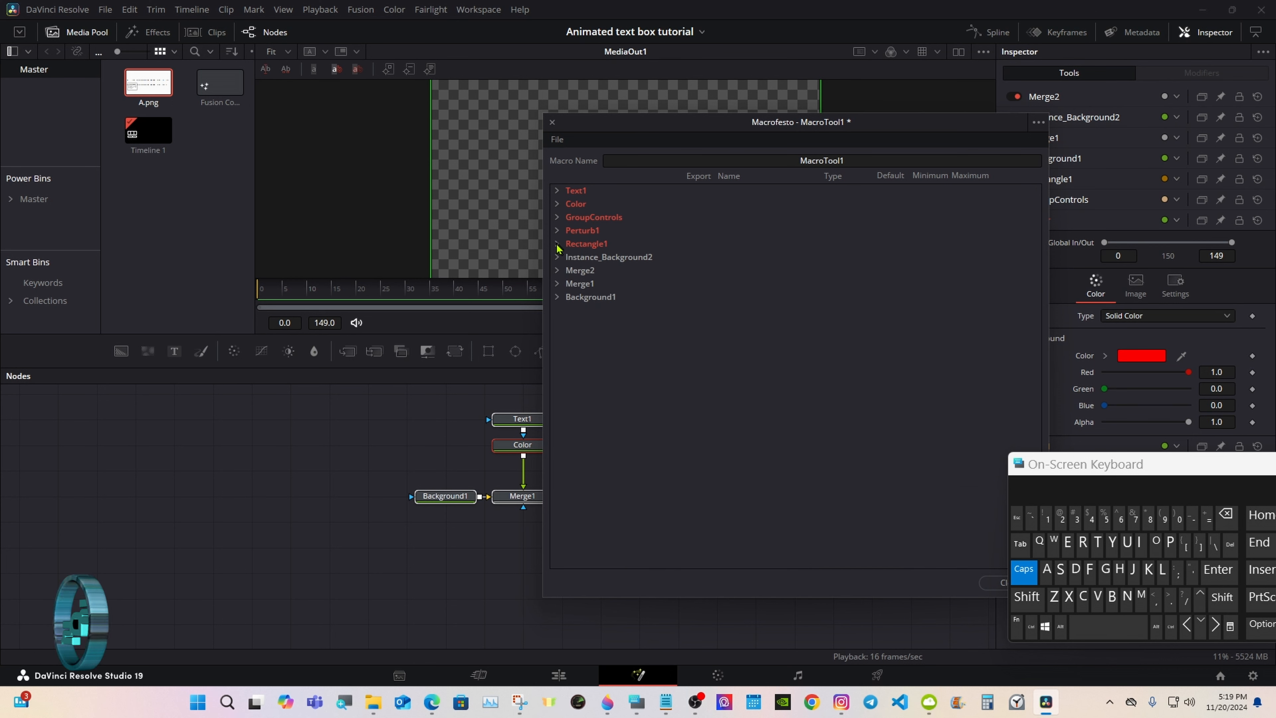
# - Start saving the macro as a group and choose the Fusion folder Templates > Edit > Titles > Text Random as its location
pyautogui.click(559, 139)
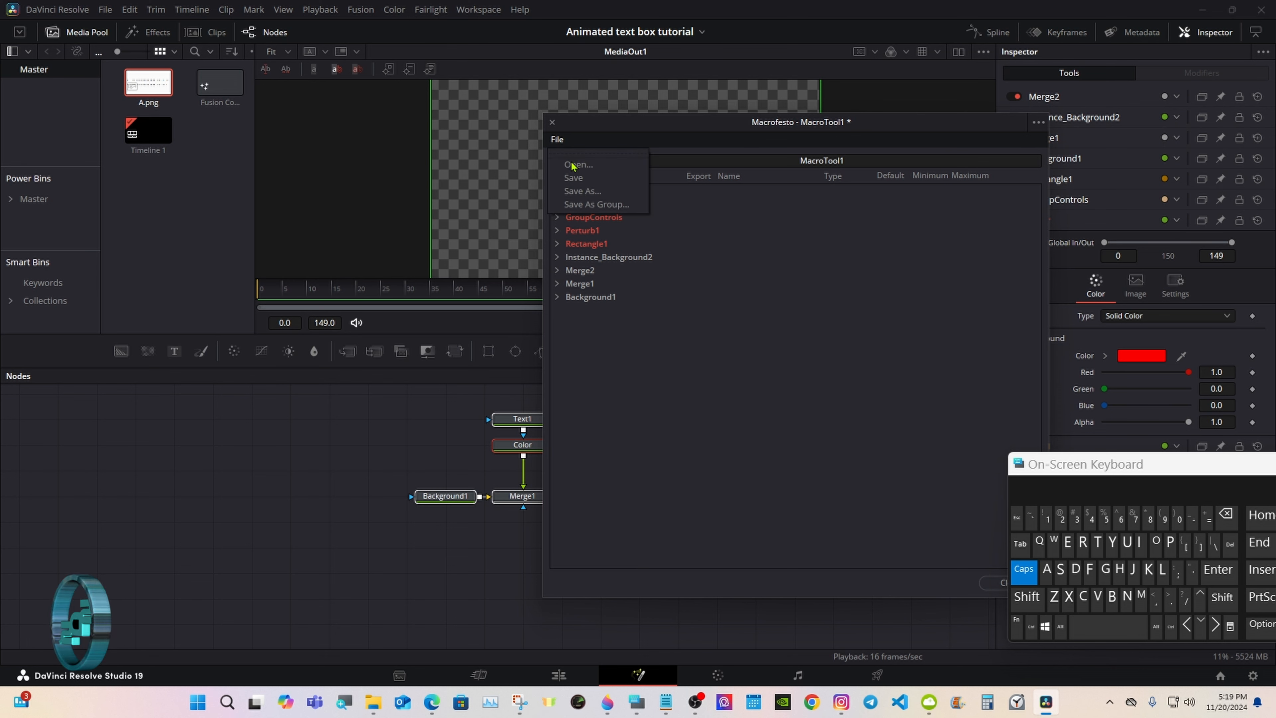
pyautogui.click(620, 205)
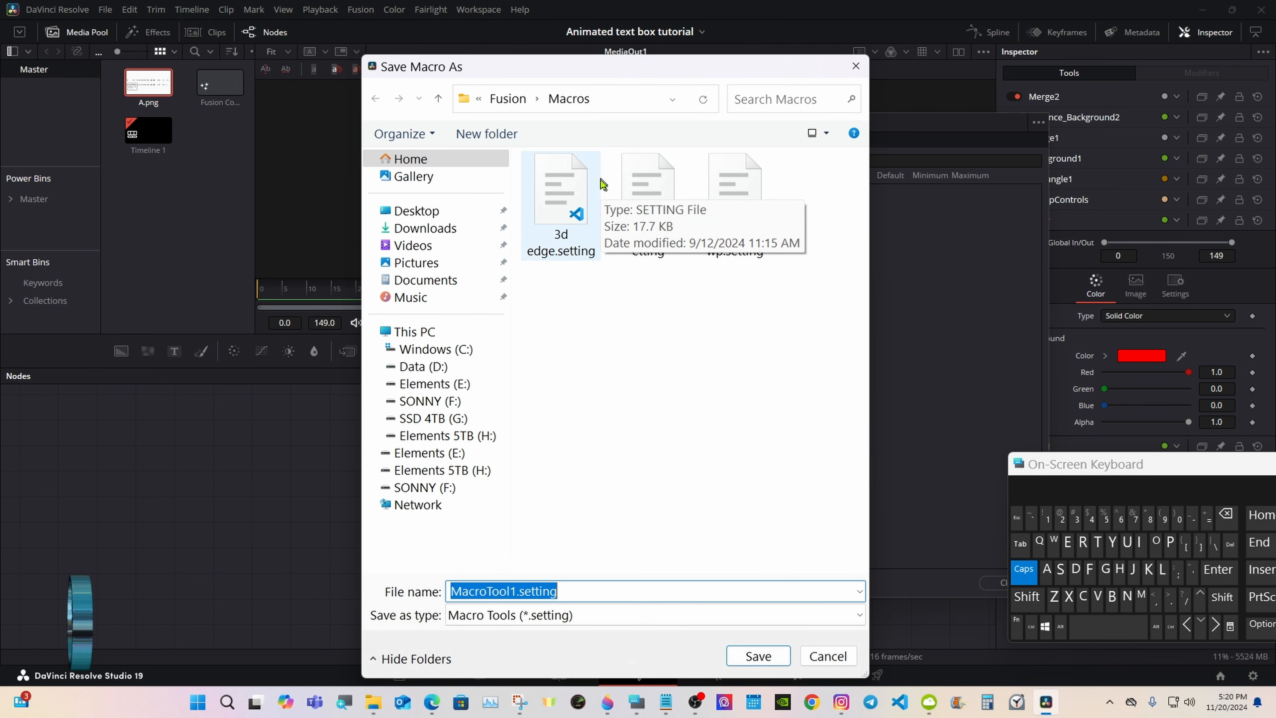
pyautogui.click(507, 100)
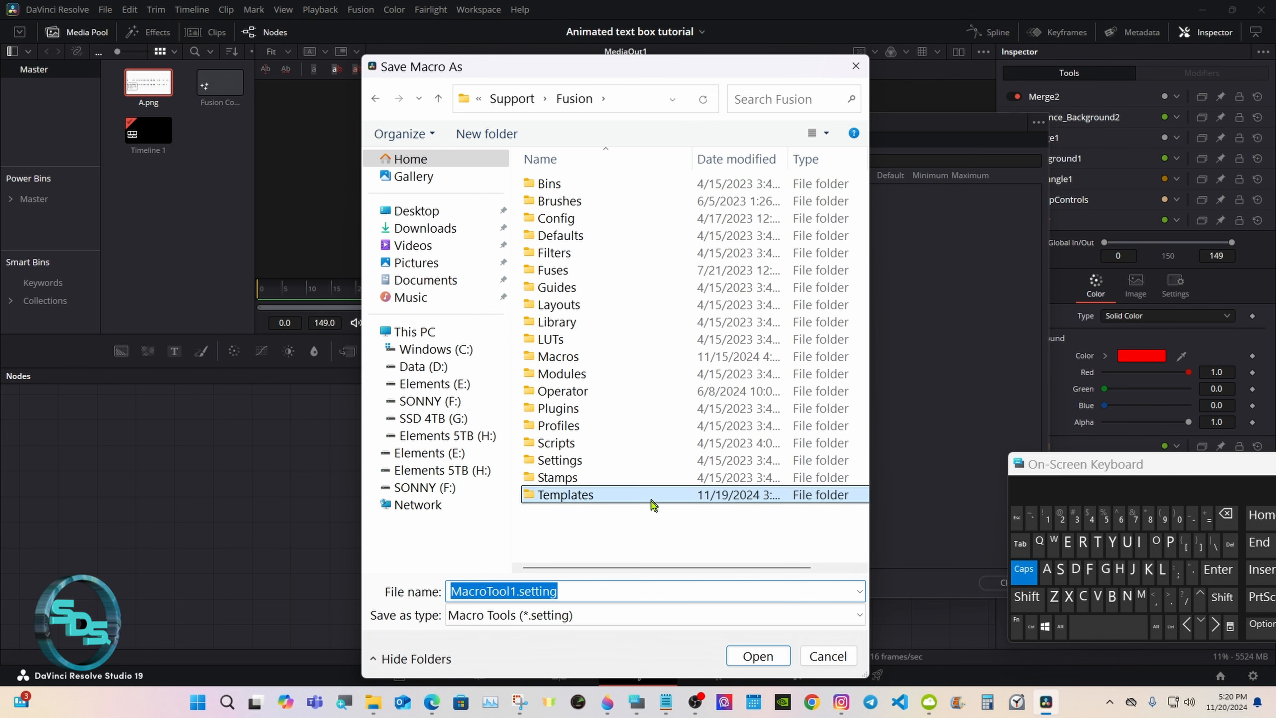
pyautogui.doubleClick(651, 500)
pyautogui.doubleClick(648, 221)
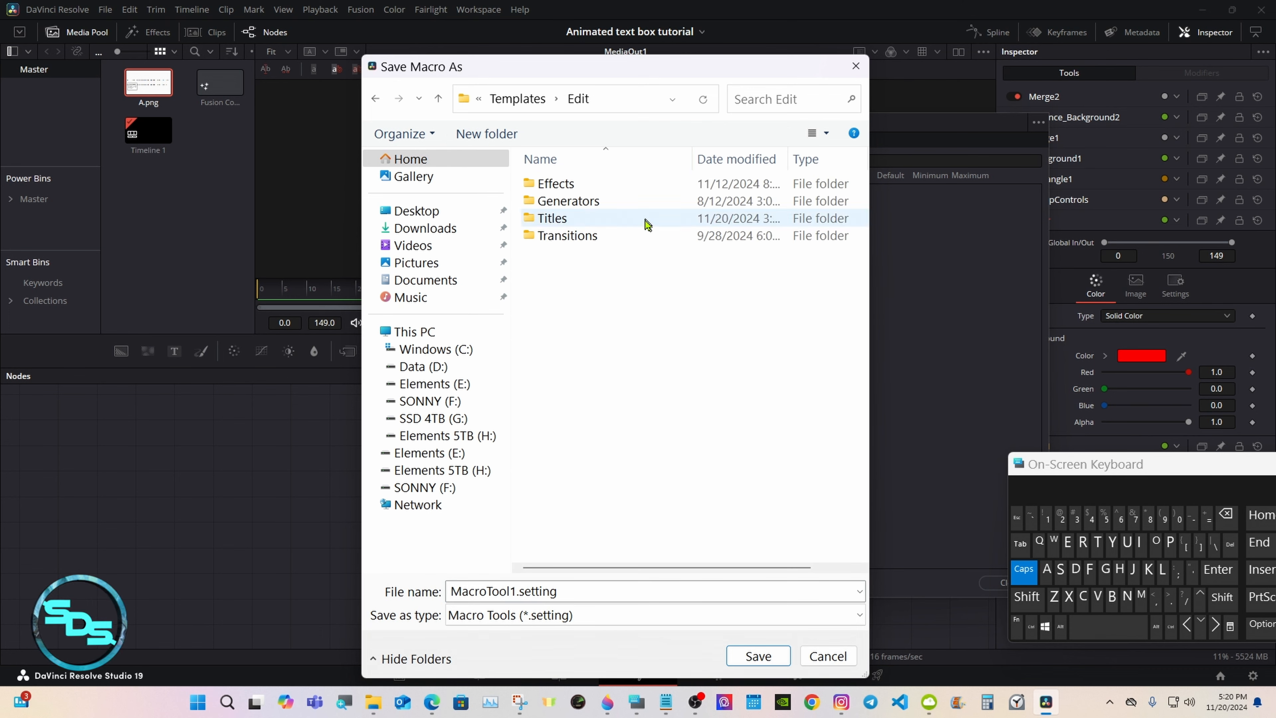
pyautogui.doubleClick(658, 221)
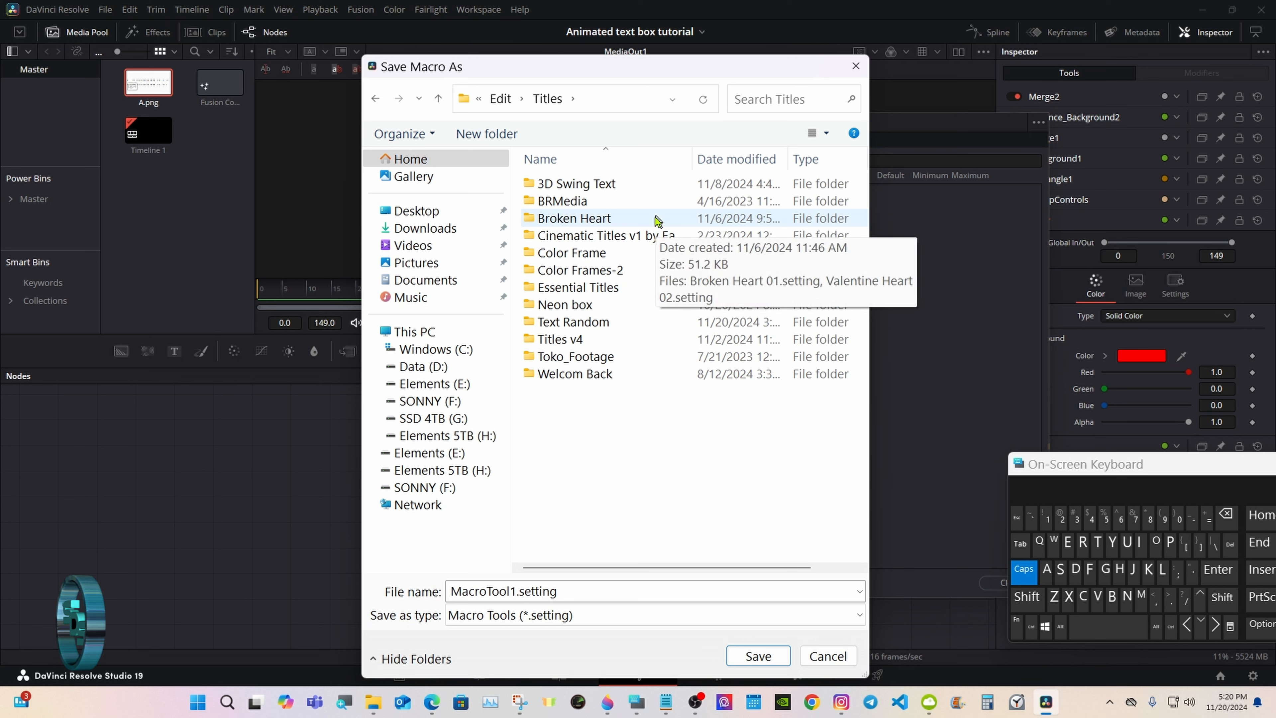
pyautogui.doubleClick(652, 327)
# - Save the macro as "SDS Random Text Box-2", basing the name on the existing setting file, and close the macro editor
pyautogui.click(613, 184)
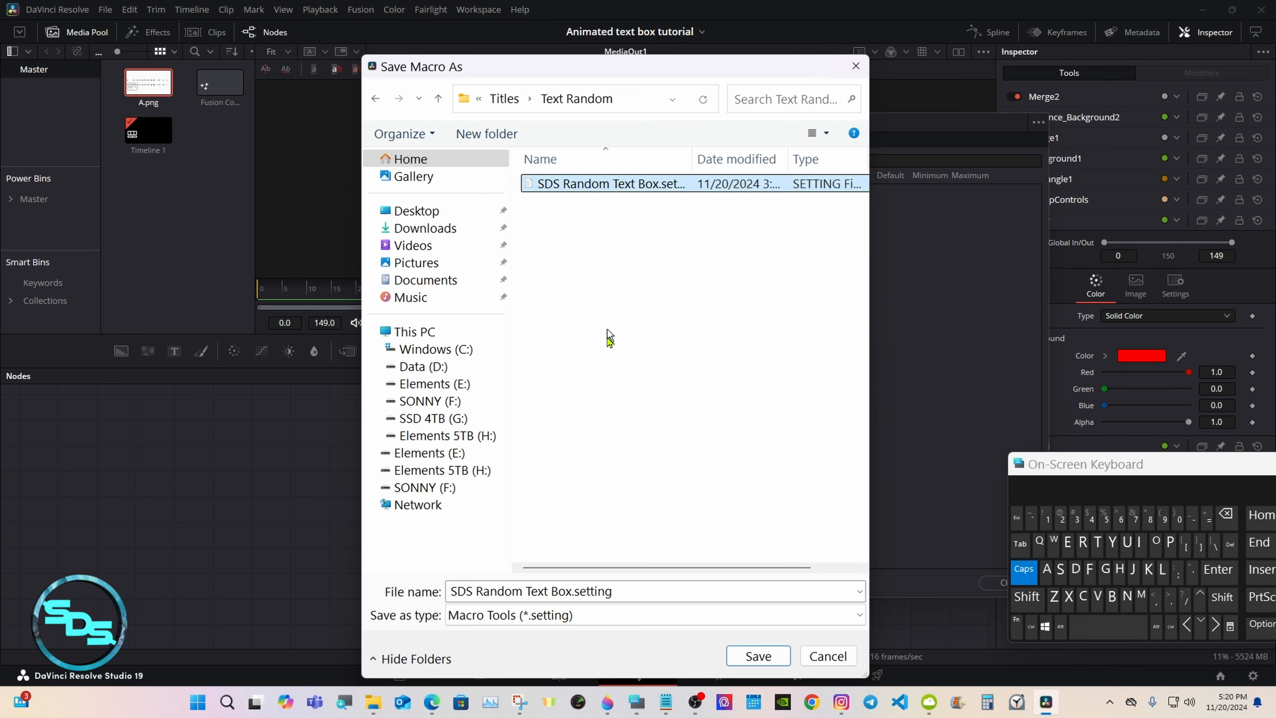
pyautogui.doubleClick(615, 595)
pyautogui.click(617, 593)
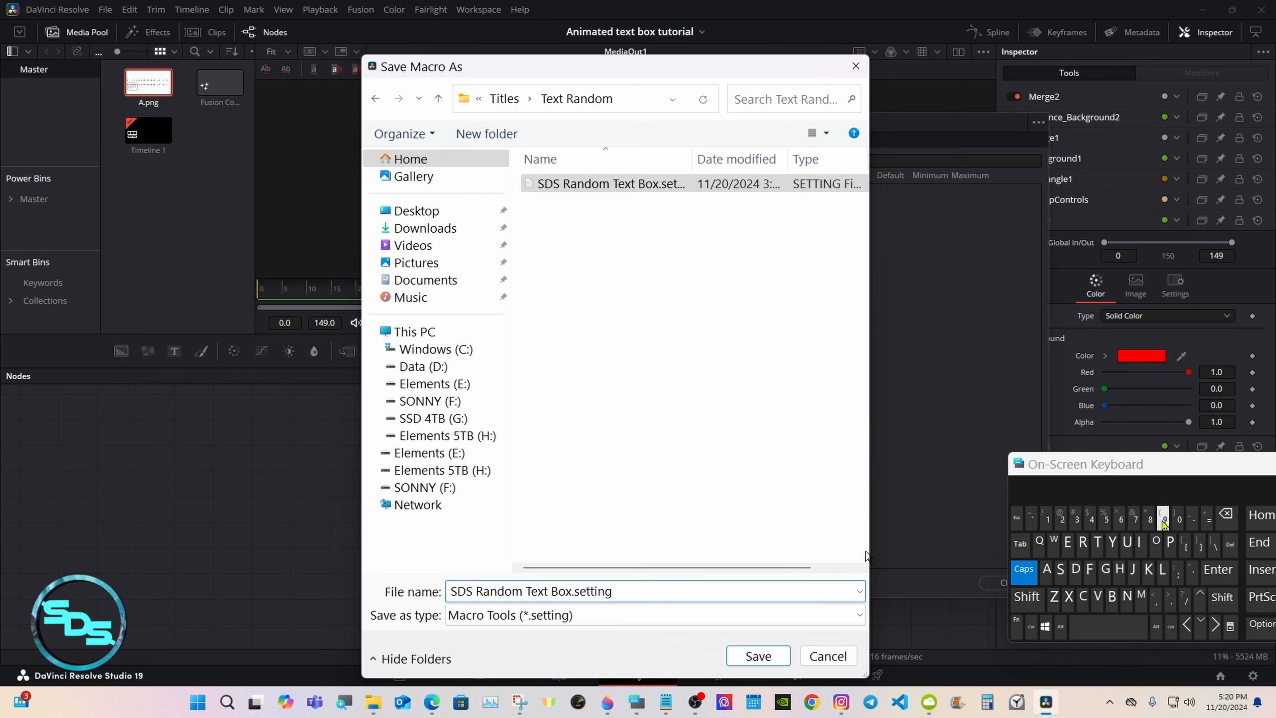
pyautogui.click(1226, 518)
pyautogui.click(1227, 517)
pyautogui.click(1226, 518)
pyautogui.click(1226, 518)
pyautogui.click(1226, 517)
pyautogui.click(1226, 518)
pyautogui.click(1226, 518)
pyautogui.click(1227, 518)
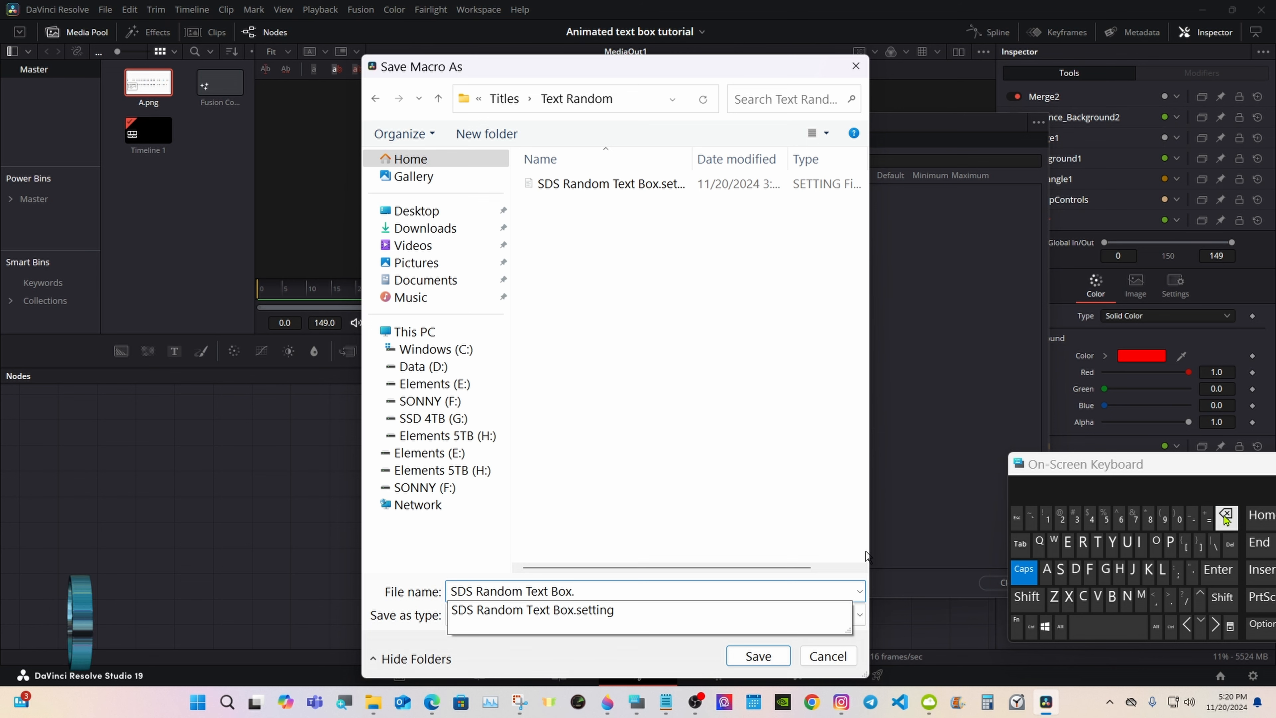
pyautogui.click(1192, 521)
pyautogui.click(1061, 520)
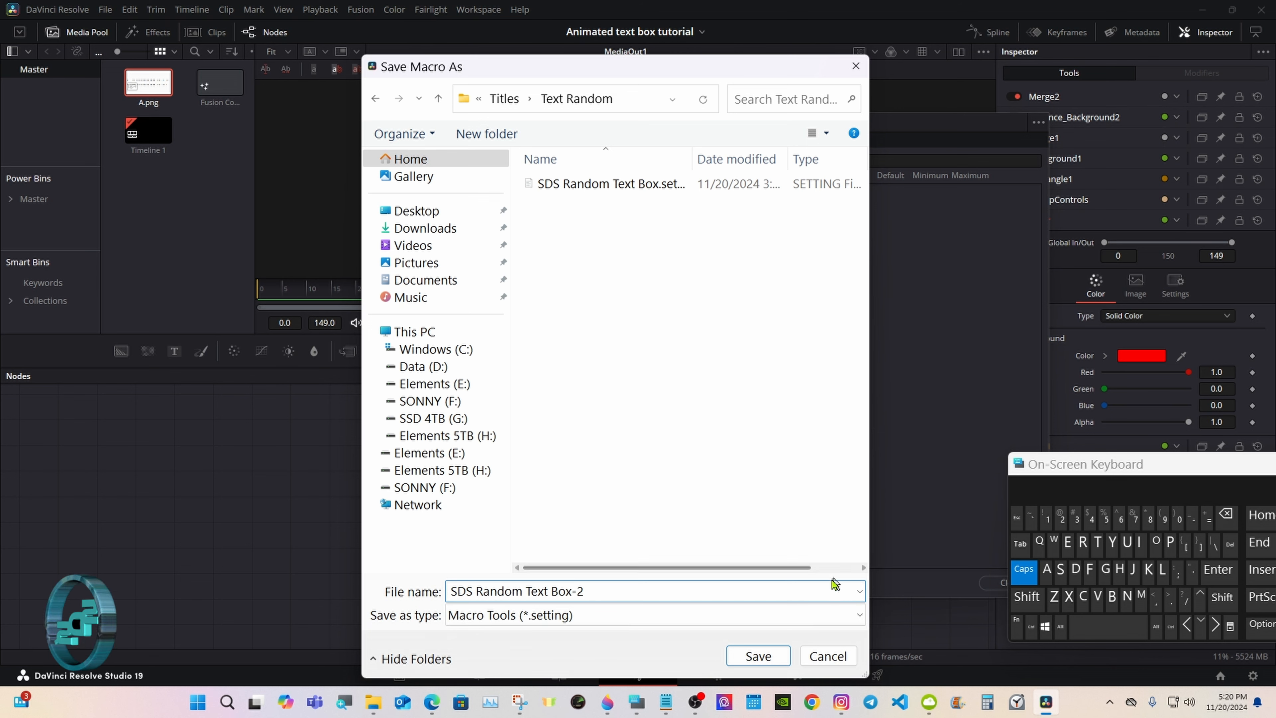
pyautogui.click(758, 656)
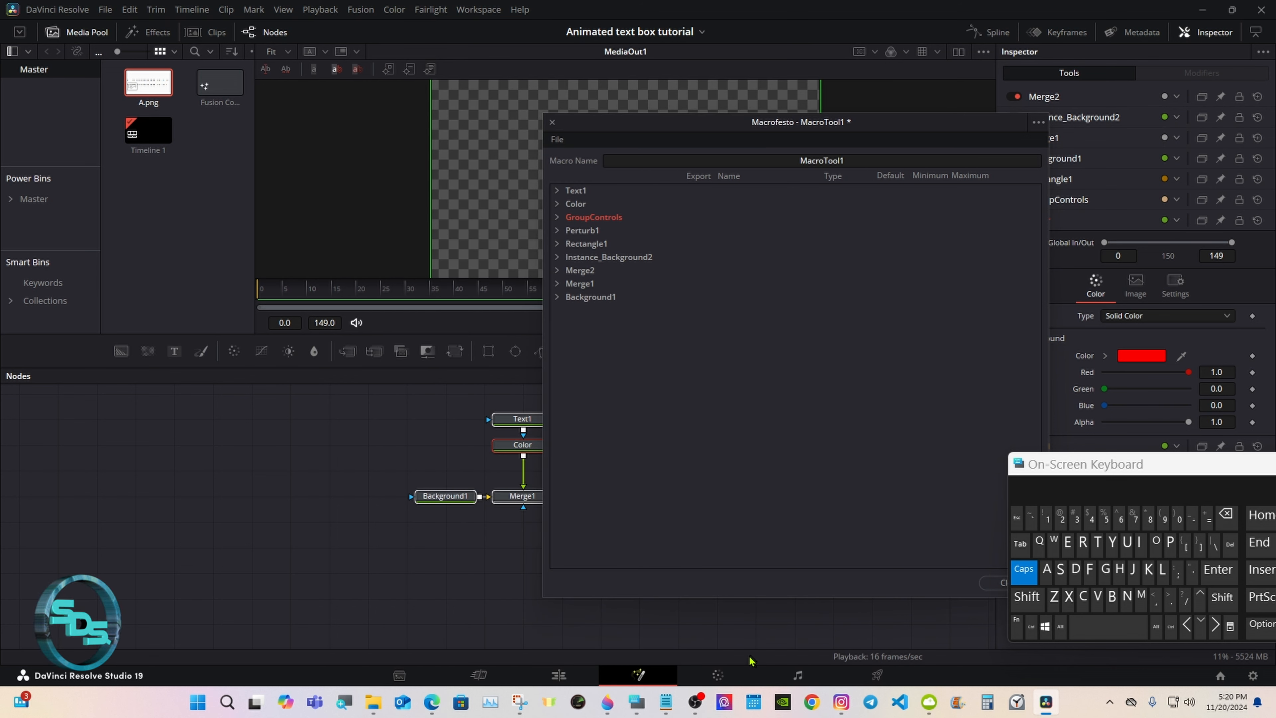
pyautogui.click(989, 585)
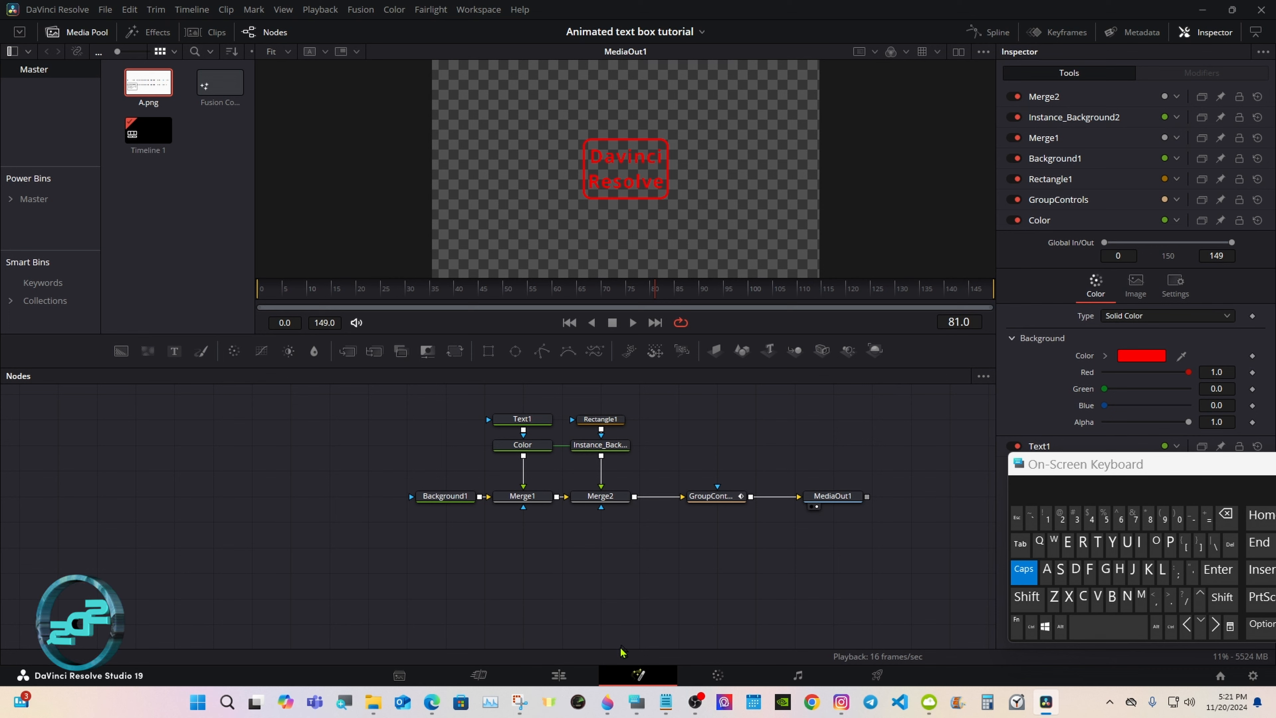
# - On the Edit page, add the Text Random title SDS Random Text Box-2 to Video 1 after Fusion Composition 1 and preview it at 00:00:08:16
pyautogui.click(559, 675)
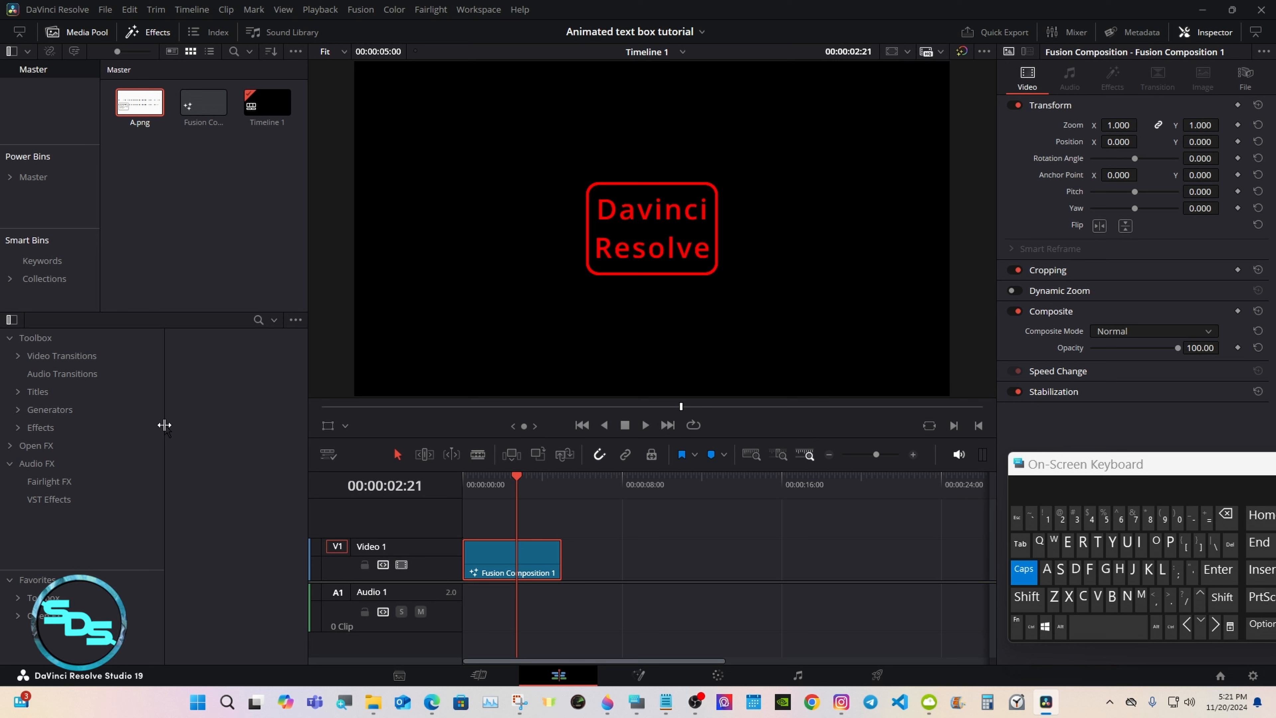
pyautogui.click(17, 391)
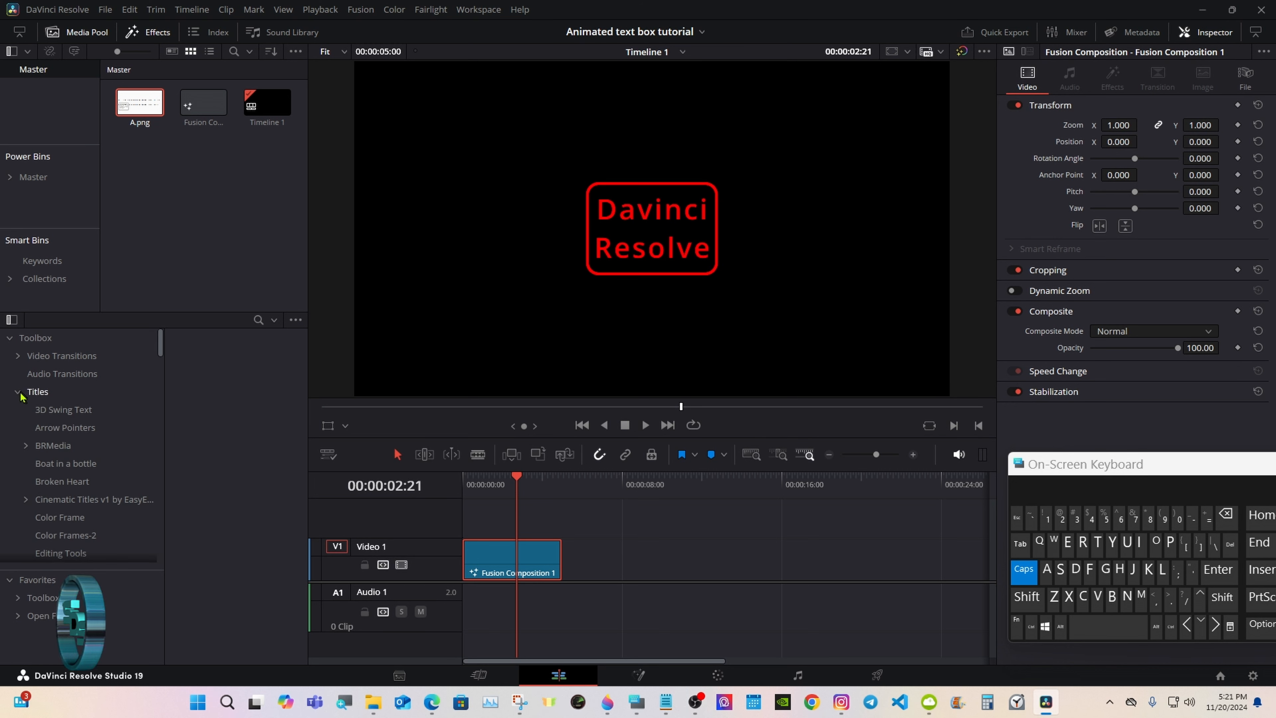
pyautogui.moveTo(160, 343); pyautogui.dragTo(159, 523)
pyautogui.click(146, 512)
pyautogui.moveTo(201, 389); pyautogui.dragTo(579, 533)
pyautogui.moveTo(586, 542); pyautogui.dragTo(589, 552)
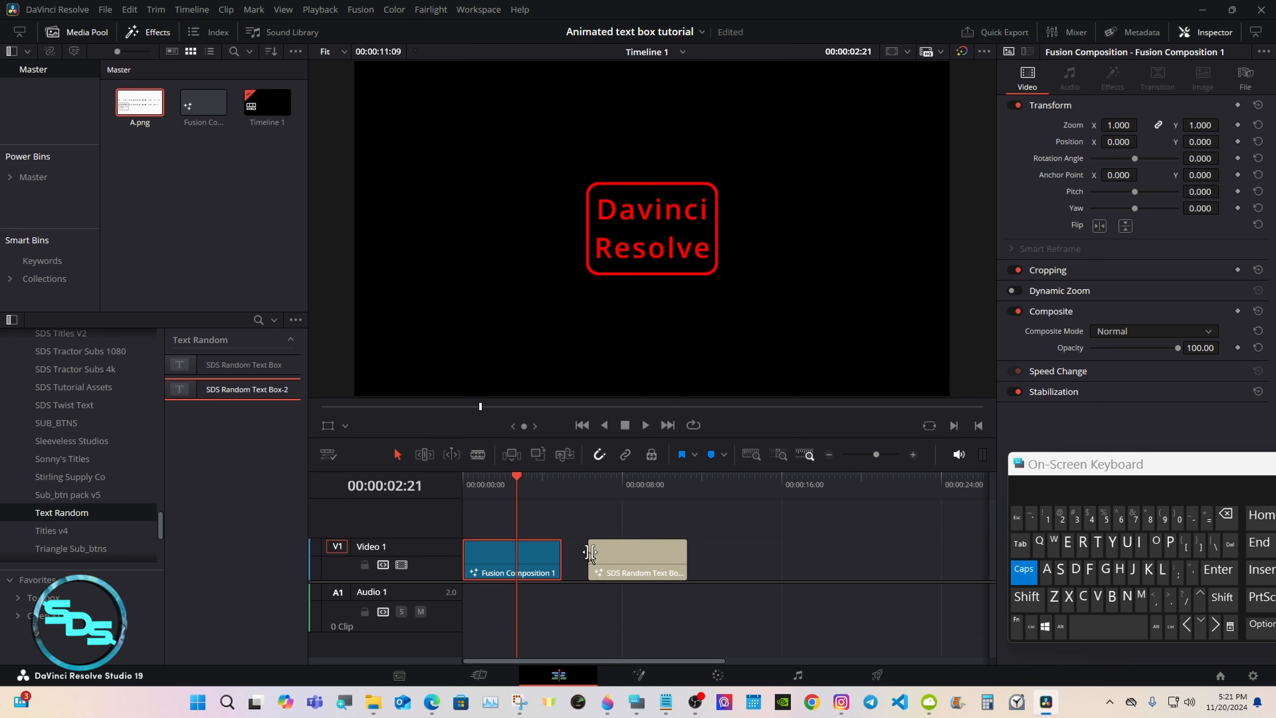
pyautogui.click(634, 492)
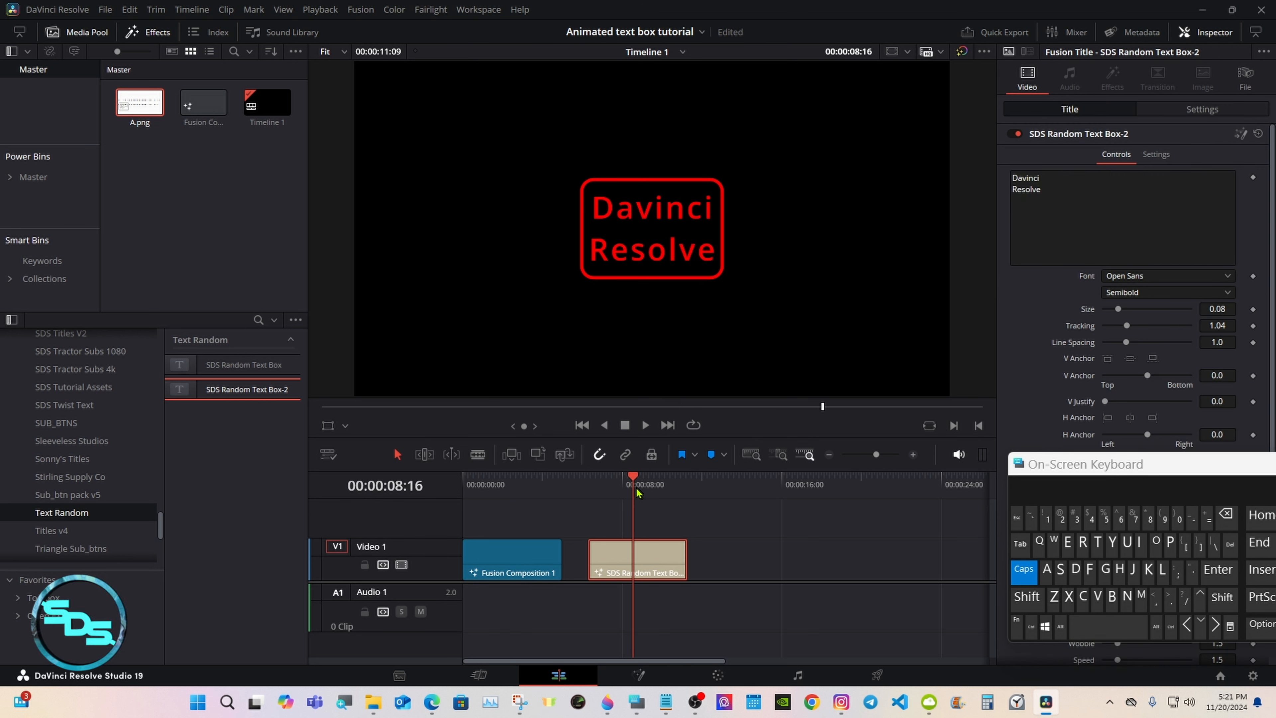
# - Put the On-Screen Keyboard away and move the SDS Random Text Box-2 clip from Video 1 up to Video 2
pyautogui.moveTo(1107, 471); pyautogui.dragTo(1048, 534)
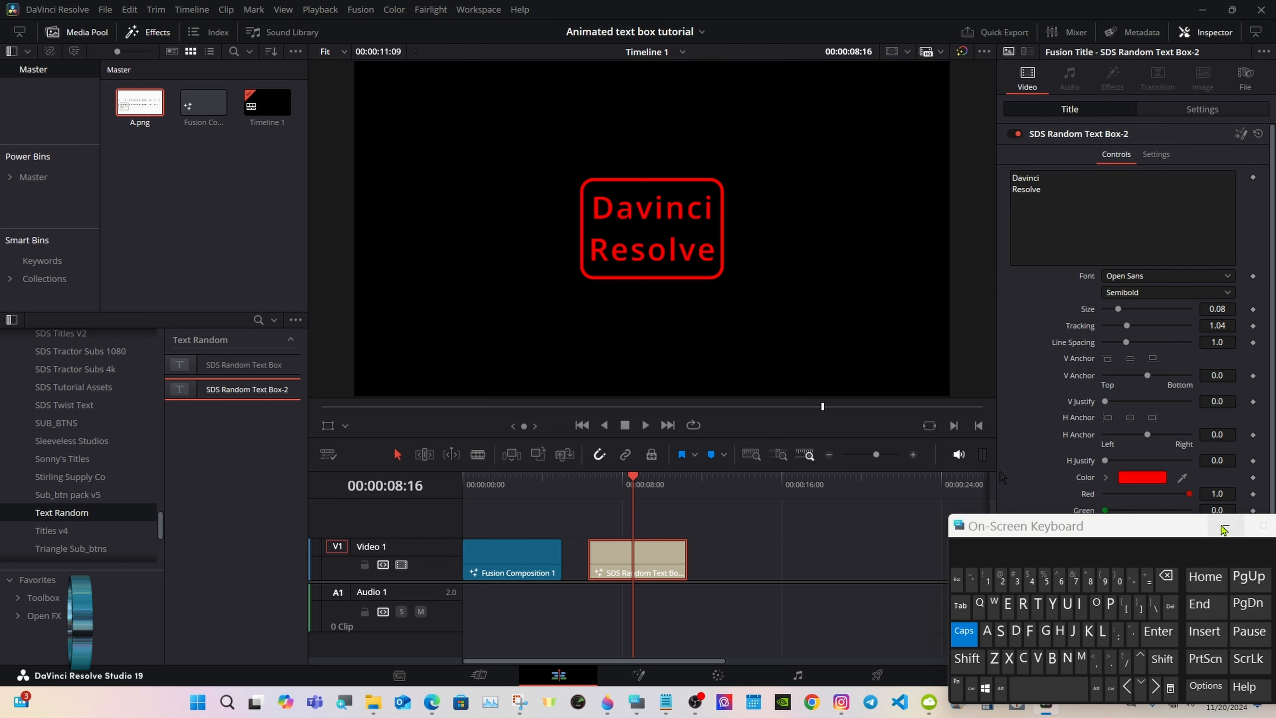
pyautogui.click(1224, 529)
pyautogui.moveTo(664, 556); pyautogui.dragTo(656, 528)
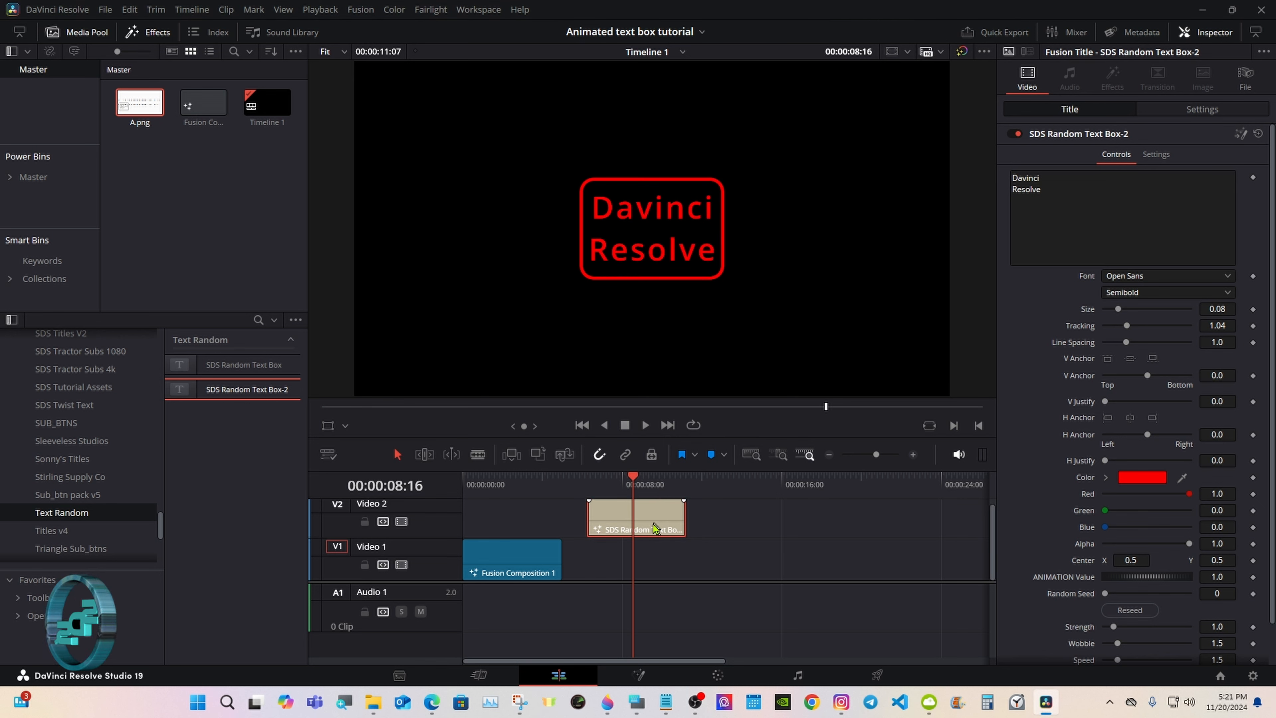
# - Add a Solid Color generator to Video 1 directly beneath the SDS Random Text Box-2 title
pyautogui.moveTo(161, 520); pyautogui.dragTo(160, 335)
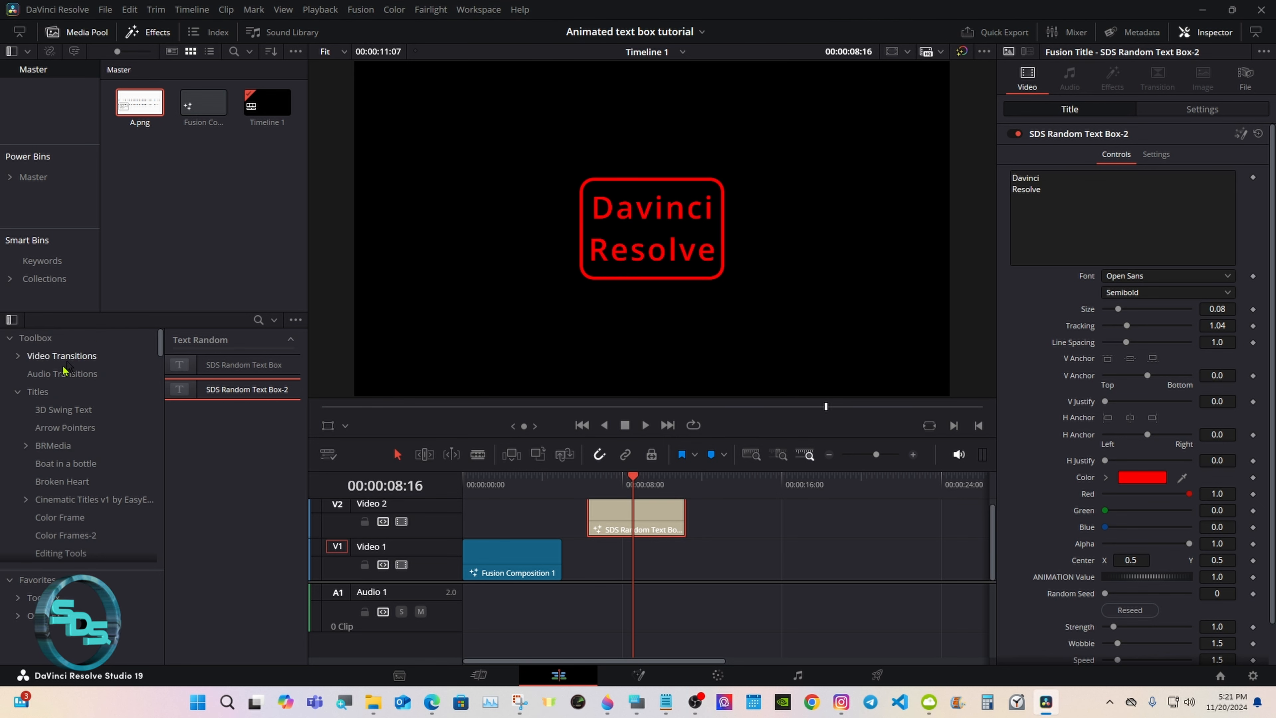
pyautogui.click(17, 391)
pyautogui.click(69, 411)
pyautogui.moveTo(165, 582); pyautogui.dragTo(598, 558)
# - Set the Solid Color generator's color to the saved custom dark blue #004362
pyautogui.click(1103, 154)
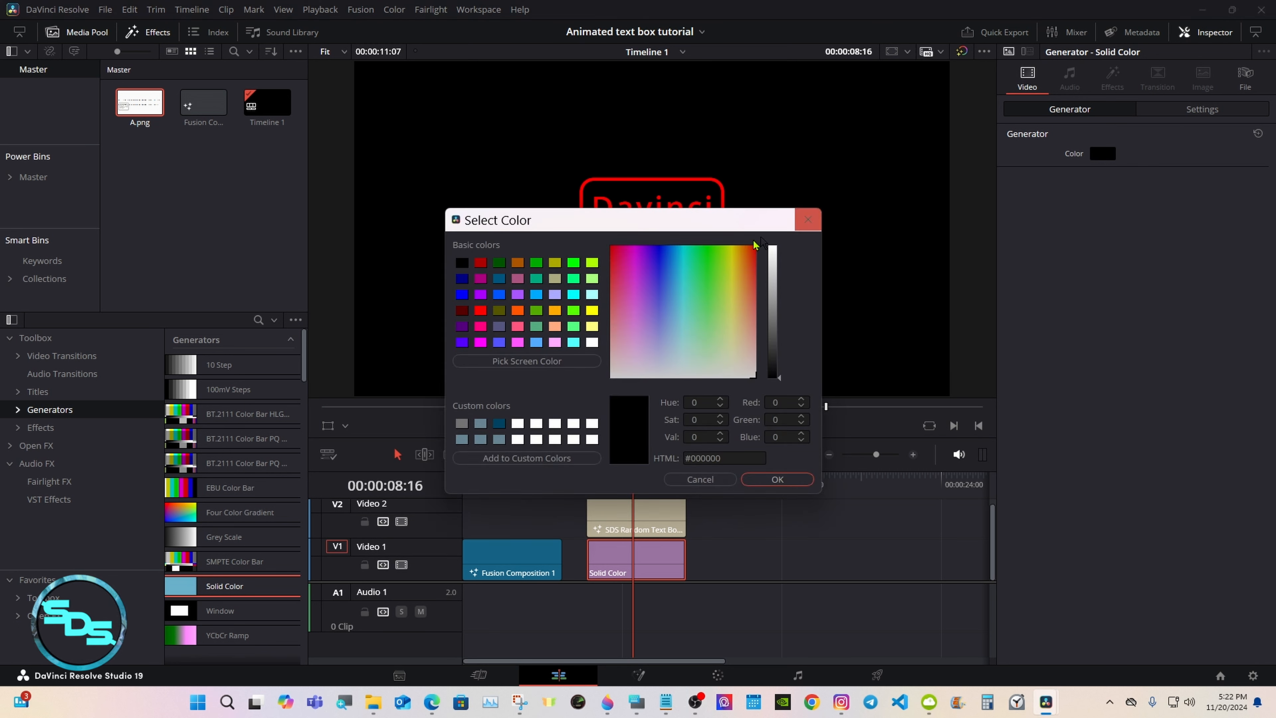
pyautogui.click(498, 423)
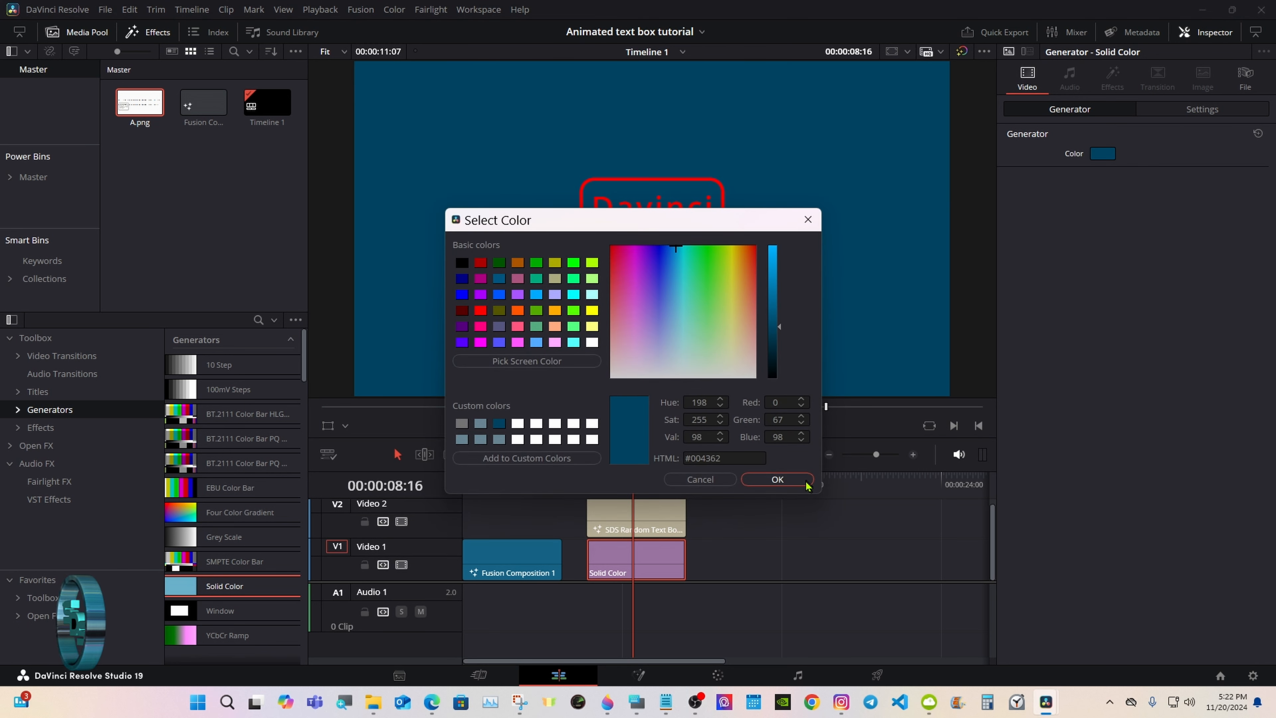
pyautogui.click(778, 480)
# - Play the title over the blue background from 00:00:06:07 and stop at 00:00:08:08
pyautogui.moveTo(632, 484); pyautogui.dragTo(588, 483)
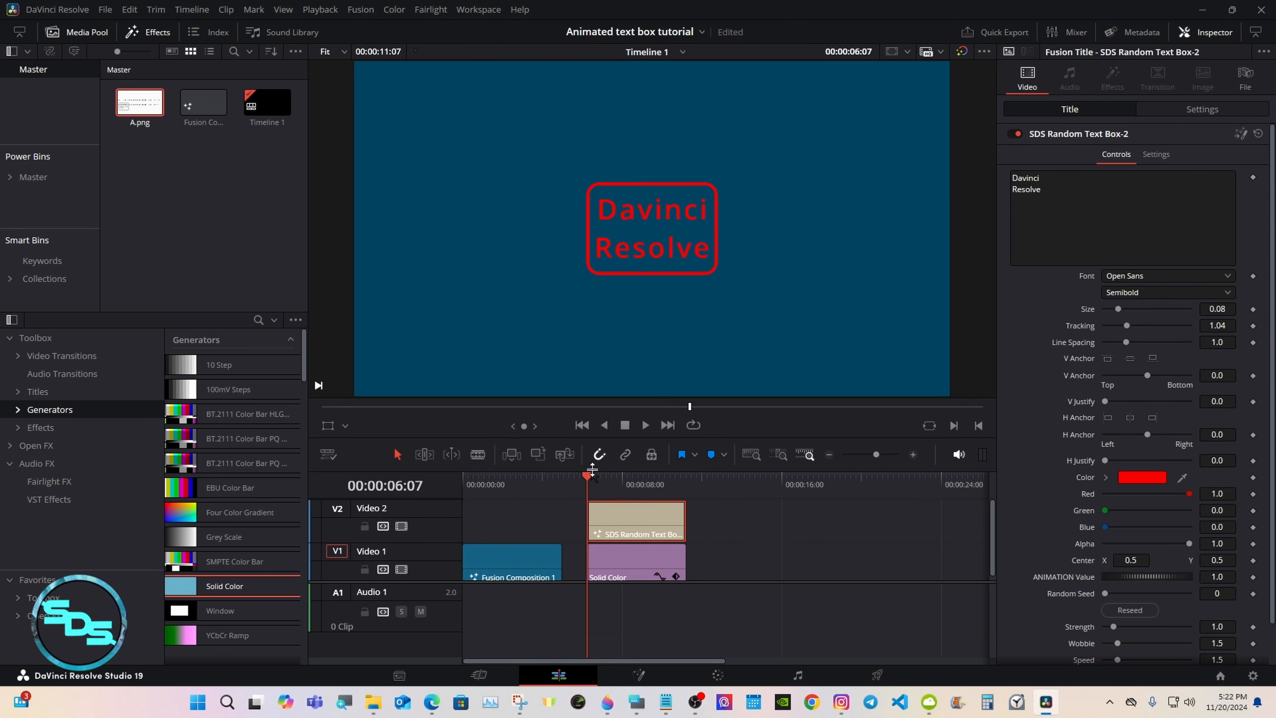
pyautogui.click(645, 427)
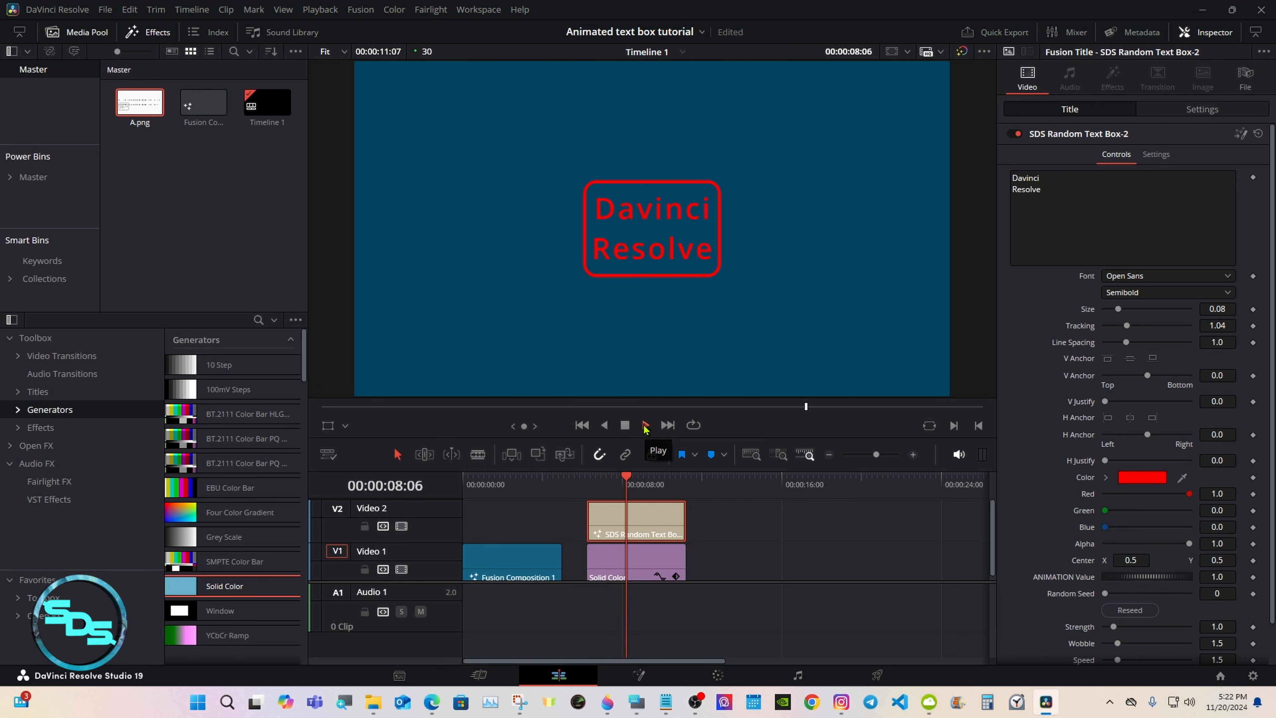
pyautogui.click(625, 426)
pyautogui.click(628, 478)
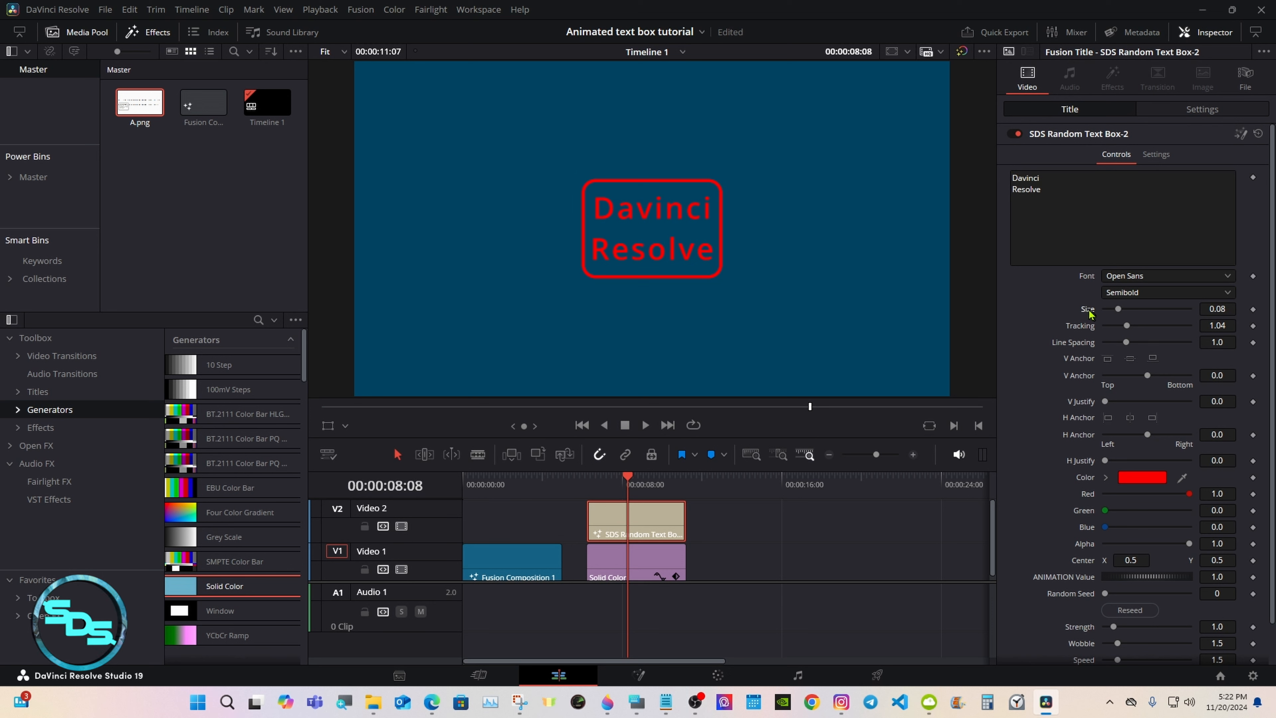
# - Look through the title's expanded Color options and collapse them again
pyautogui.click(1108, 479)
pyautogui.moveTo(1222, 513); pyautogui.dragTo(1212, 486)
pyautogui.click(1106, 477)
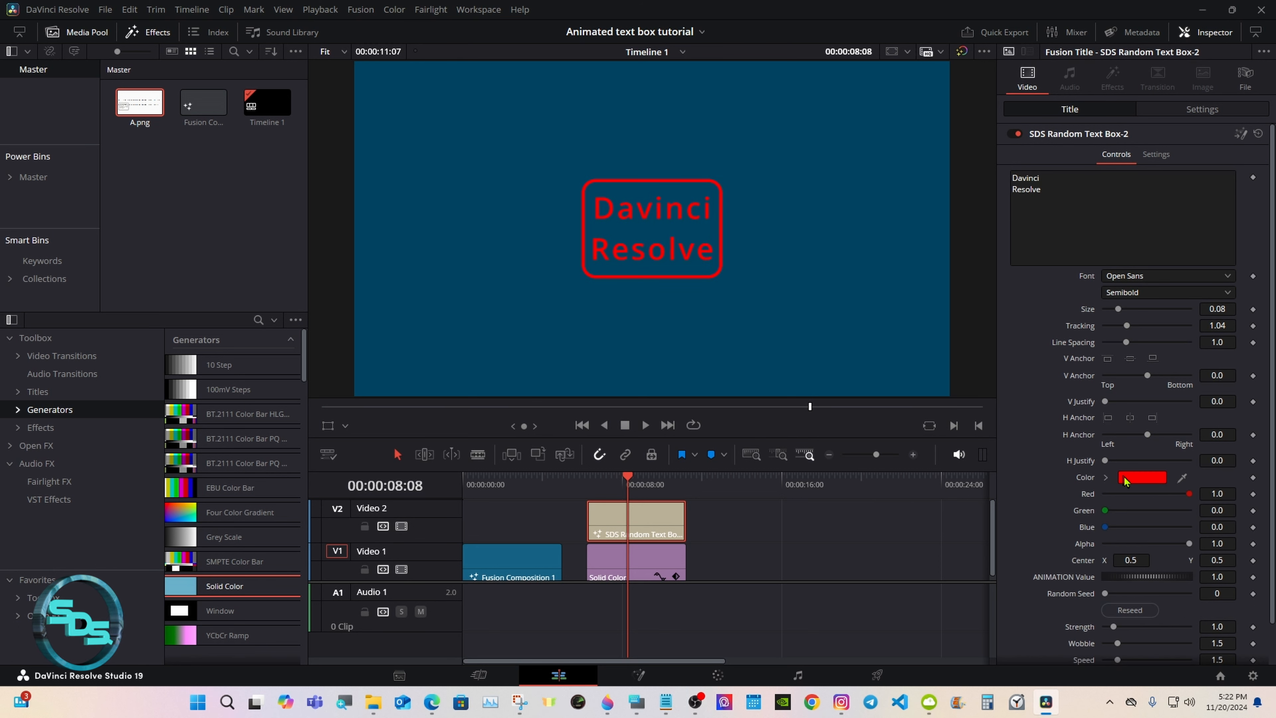
# - Try moving the title with Center X and Y, reset Center to 0.5, 0.5, and set ANIMATION Value to 1.203
pyautogui.moveTo(1268, 441); pyautogui.dragTo(1271, 533)
pyautogui.moveTo(1123, 517); pyautogui.dragTo(1131, 517)
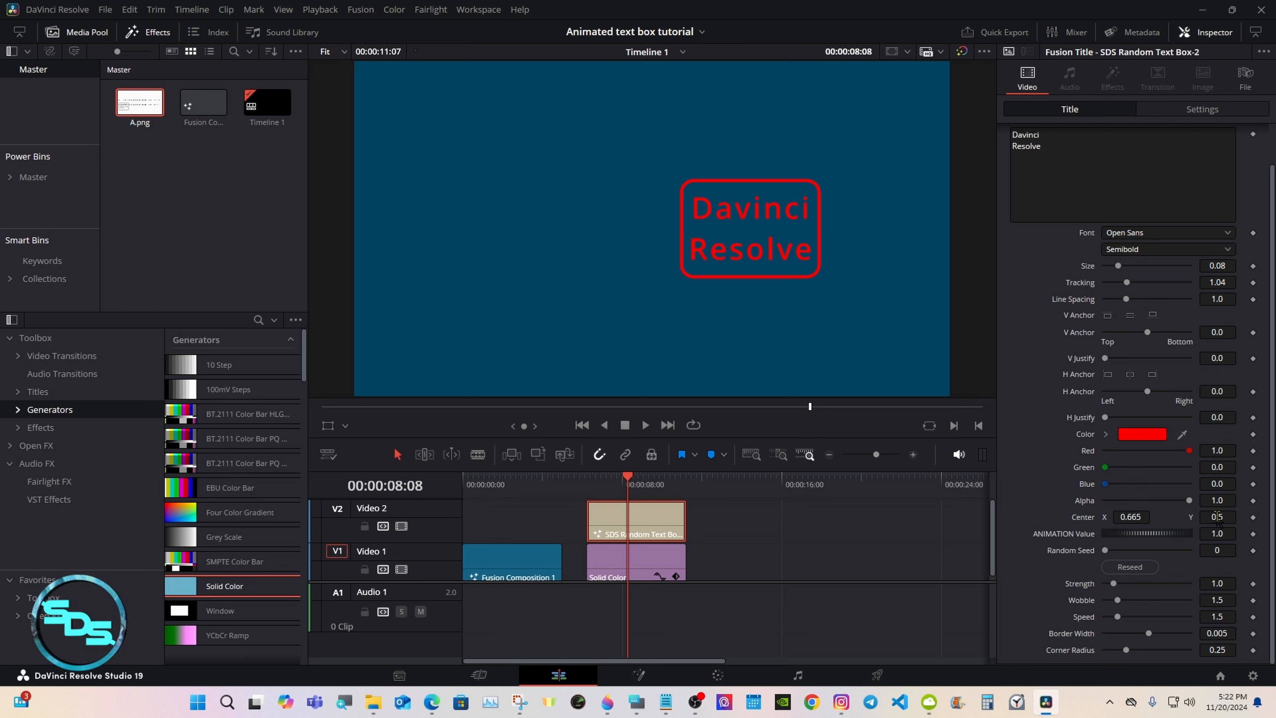
pyautogui.moveTo(1218, 517); pyautogui.dragTo(1165, 540)
pyautogui.doubleClick(1078, 518)
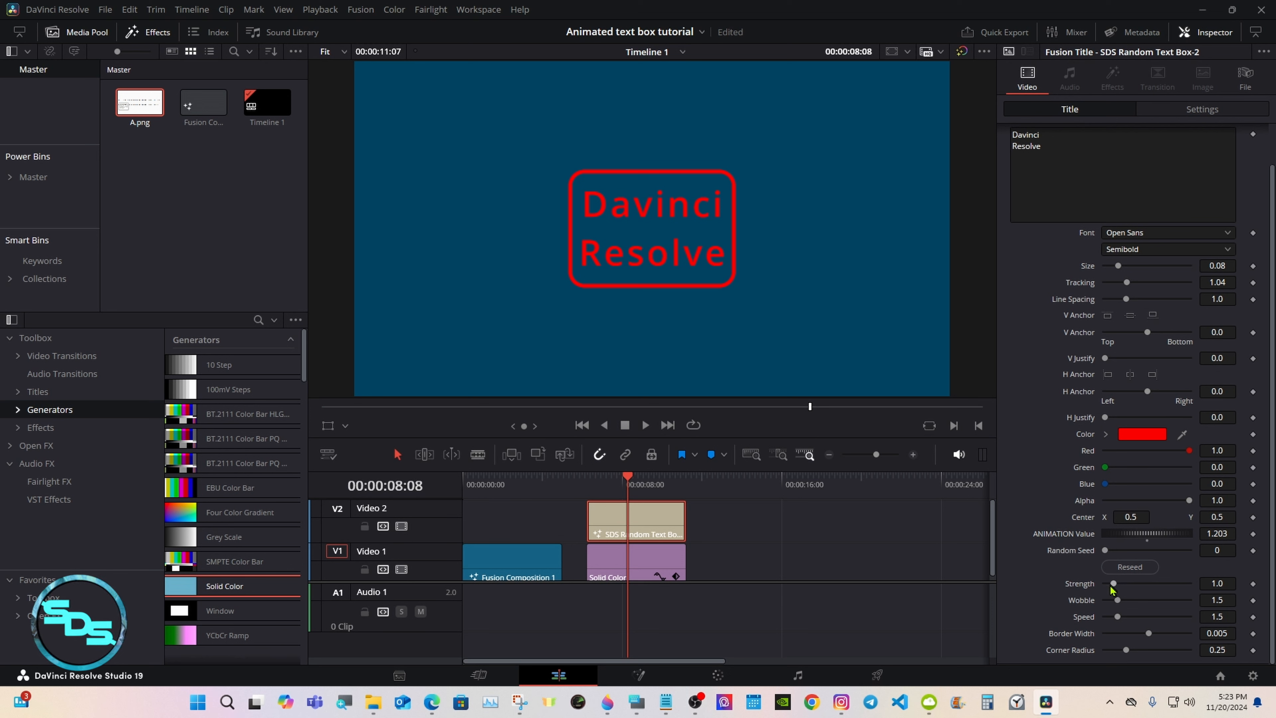
# - Set the title's Wobble to 2.13 and Speed to 2.6, and play back the stronger animation
pyautogui.moveTo(1116, 600); pyautogui.dragTo(1127, 617)
pyautogui.click(646, 426)
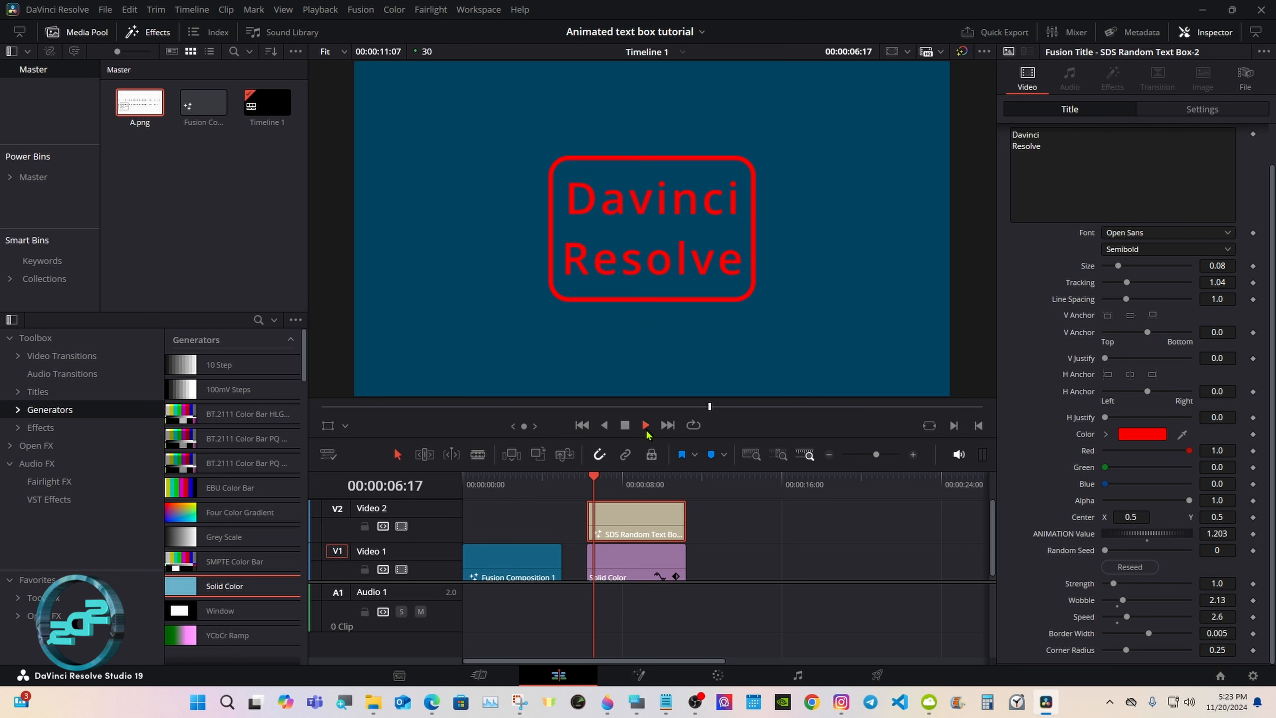
pyautogui.click(625, 425)
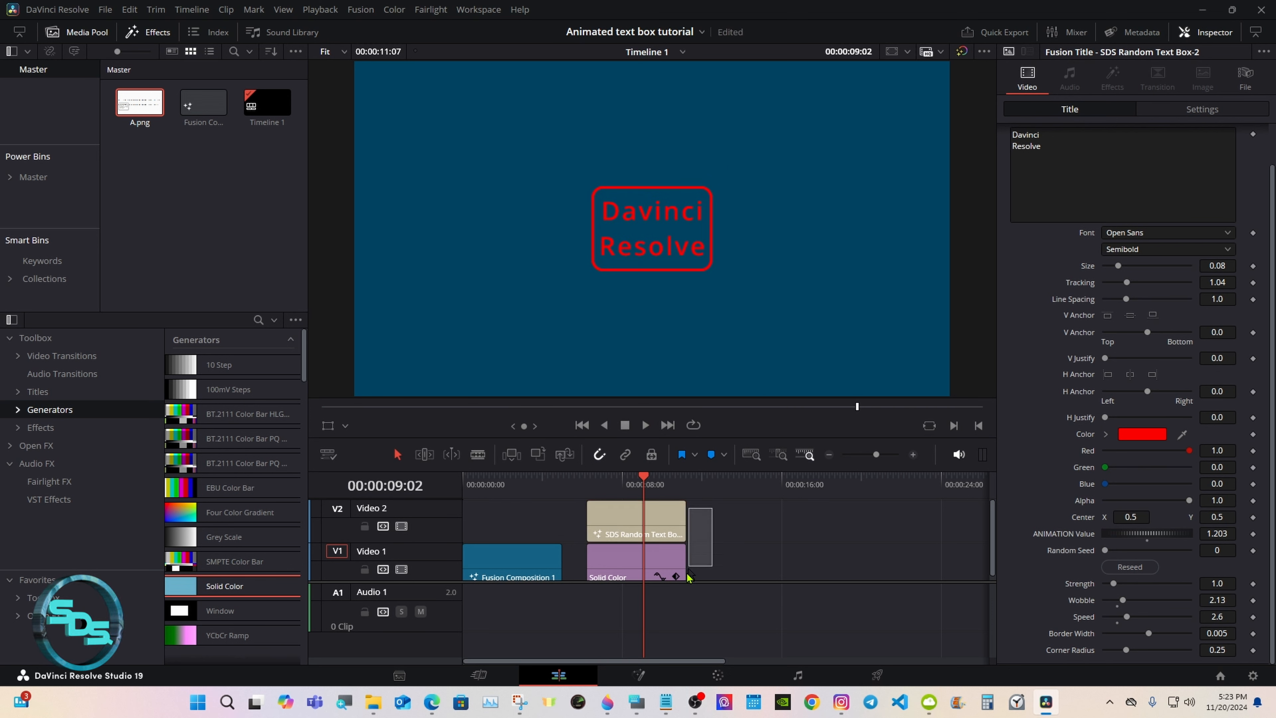
# - Extend the ends of the title and Solid Color clips together to about 00:00:26:28 and return the playhead to 00:00:06:07
pyautogui.moveTo(685, 526); pyautogui.dragTo(978, 531)
pyautogui.moveTo(624, 480); pyautogui.dragTo(572, 485)
pyautogui.click(784, 520)
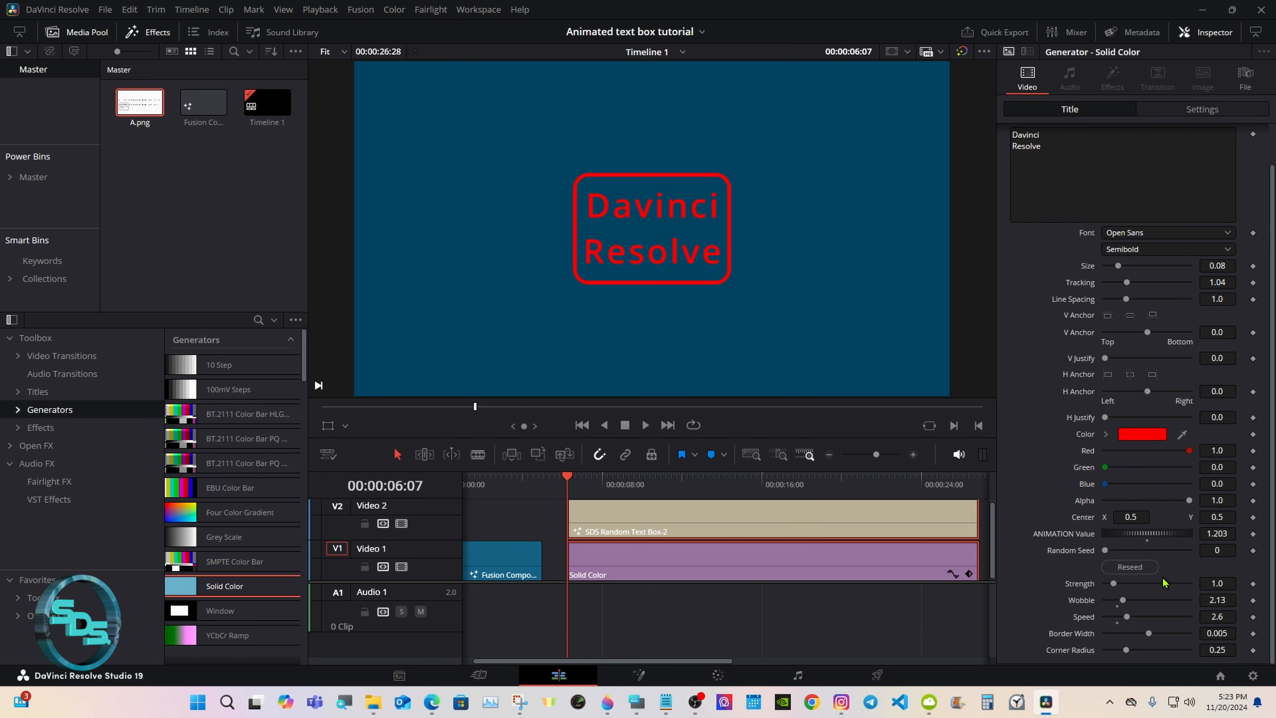
# - Reset the title's Wobble and Speed to 1.5 each
pyautogui.click(1118, 600)
pyautogui.click(1118, 616)
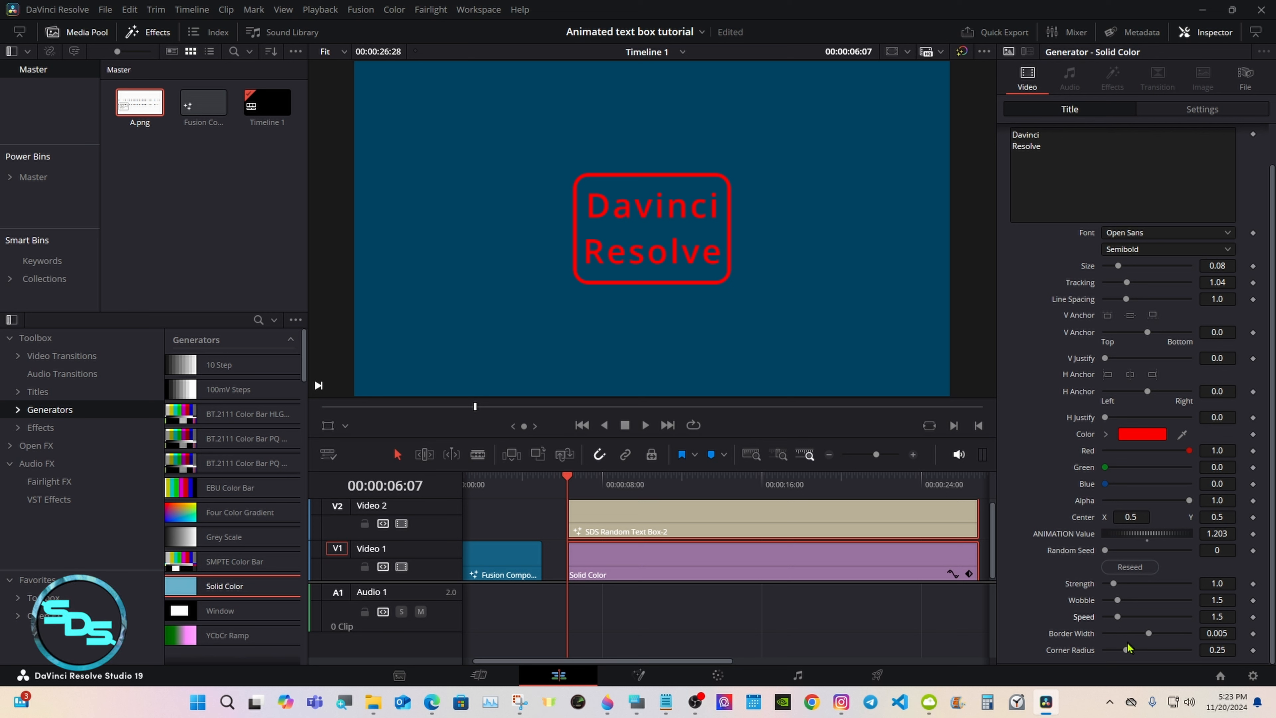
# - Try a Border Width of 0.013 and a Corner Radius of 0.512 on the text box, undoing each change
pyautogui.click(1151, 635)
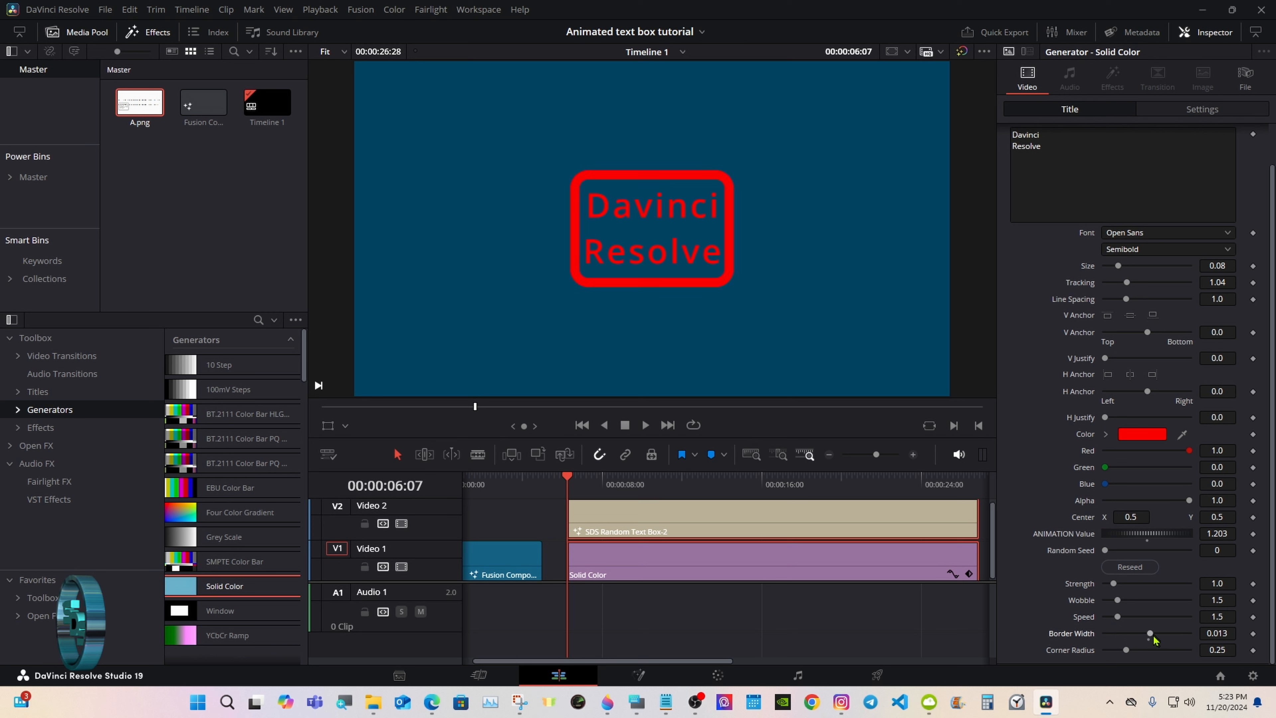
pyautogui.hotkey('ctrl', 'z')
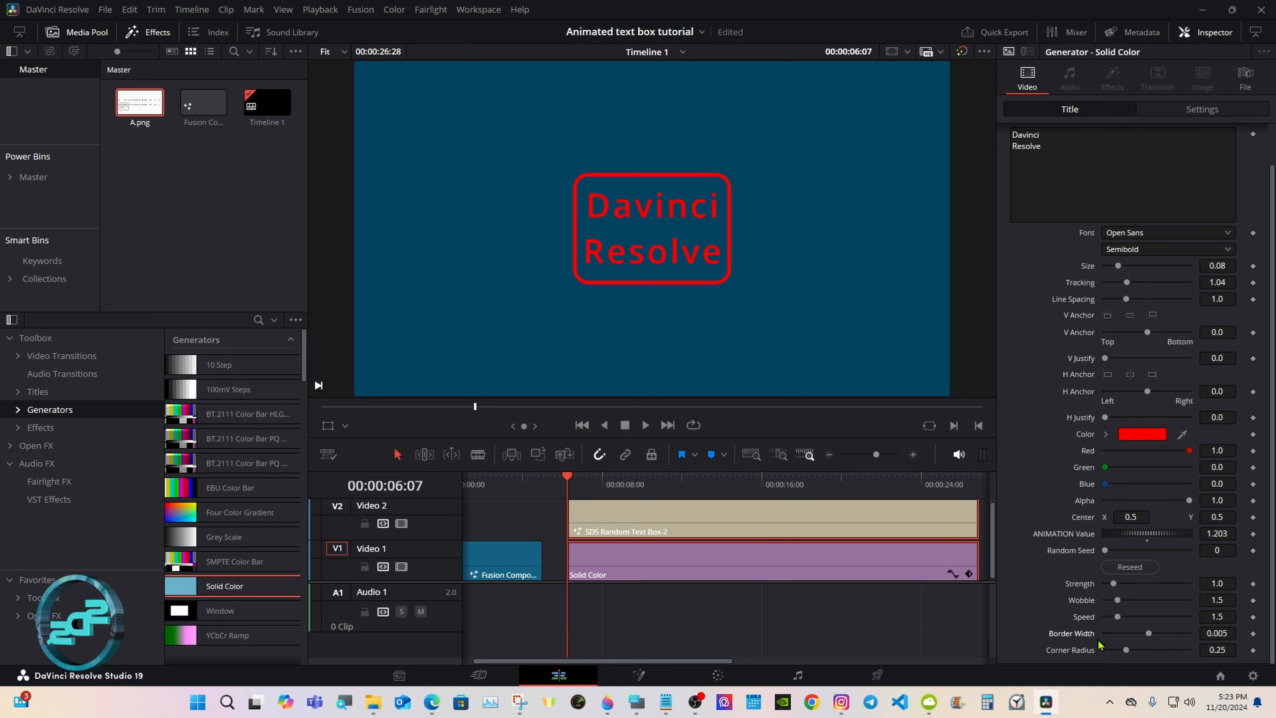
pyautogui.moveTo(1126, 650); pyautogui.dragTo(1149, 650)
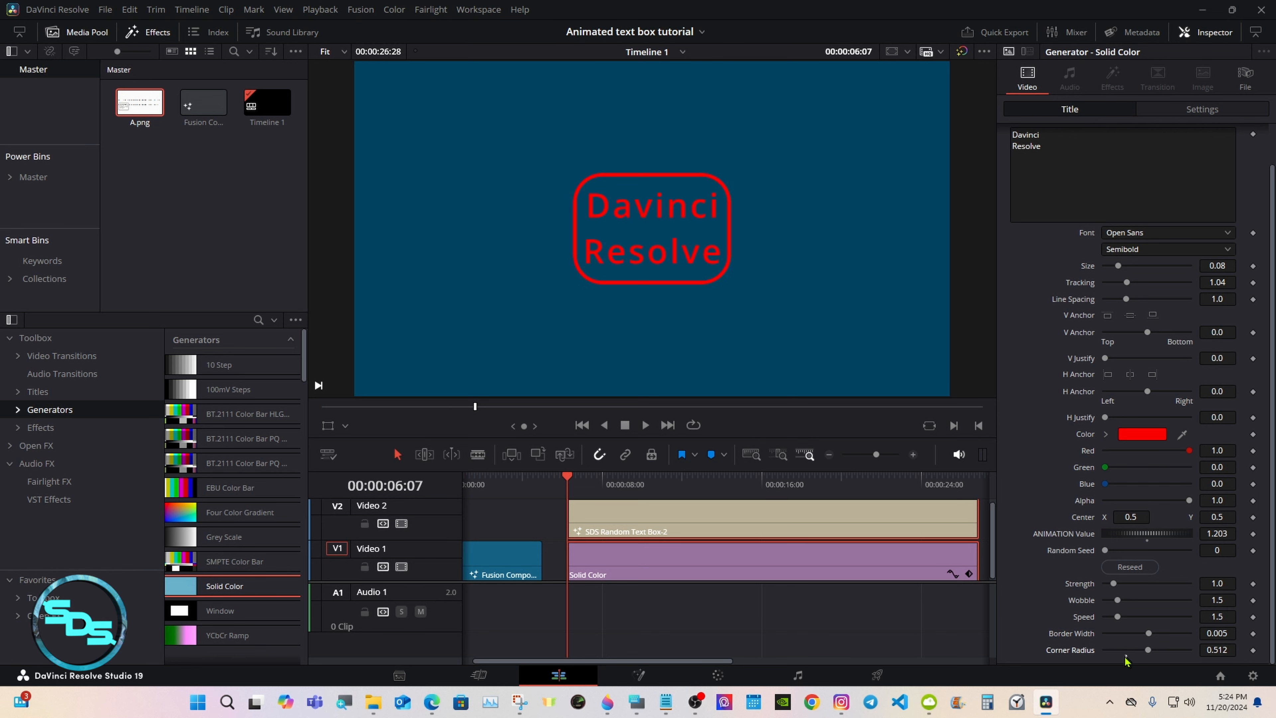
pyautogui.hotkey('ctrl', 'z')
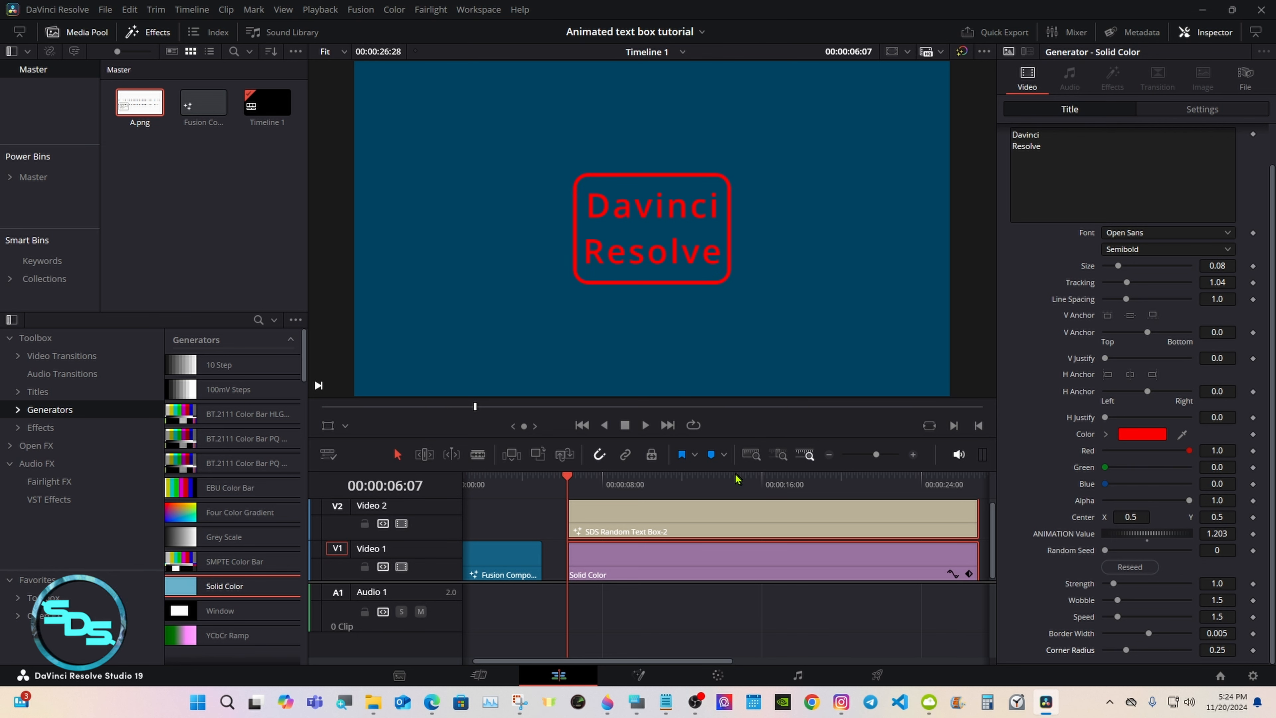
# - Enlarge the timeline viewer to show the title at a bigger size
pyautogui.moveTo(735, 471); pyautogui.dragTo(735, 536)
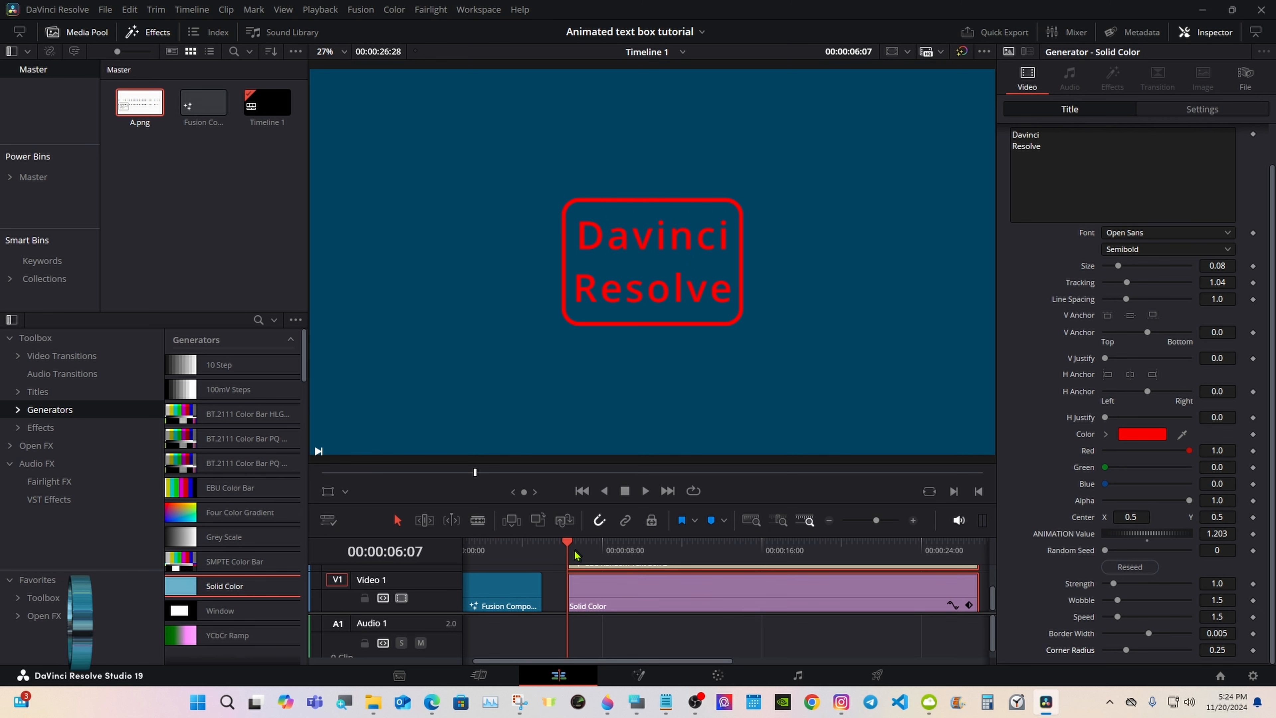